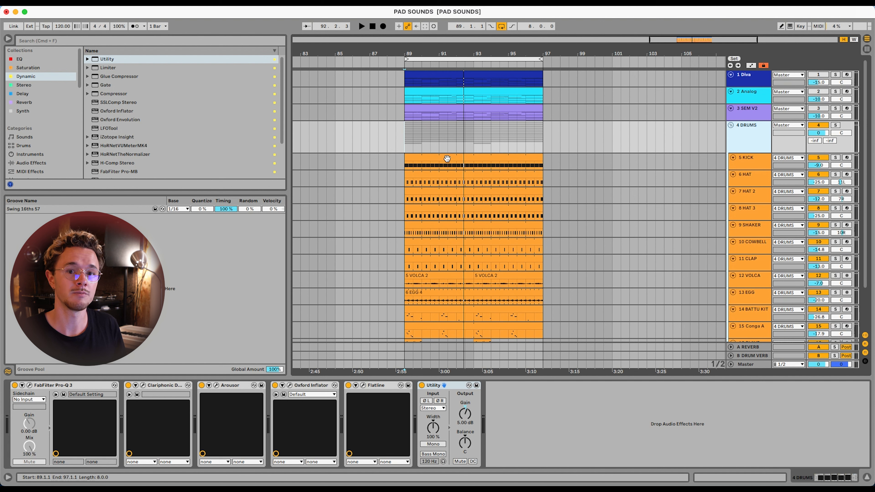
Play back the looped arrangement and bring up the Diva synth on the first track
key("space")
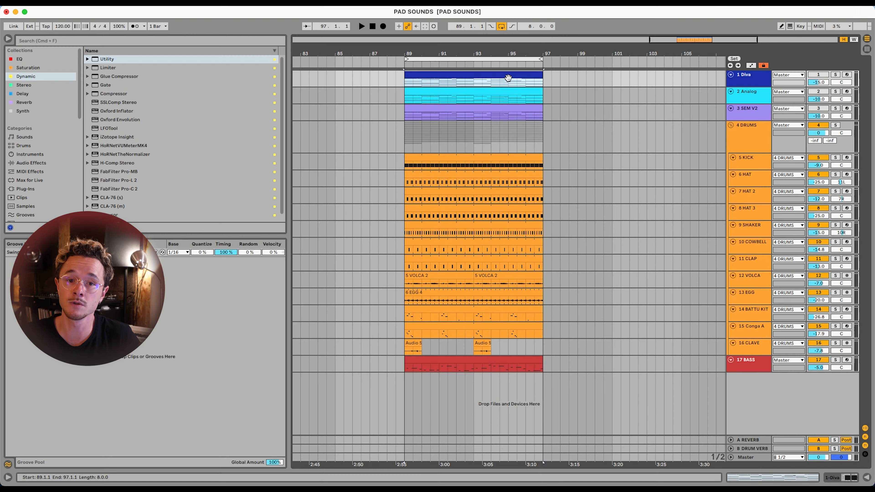
double_click(508, 78)
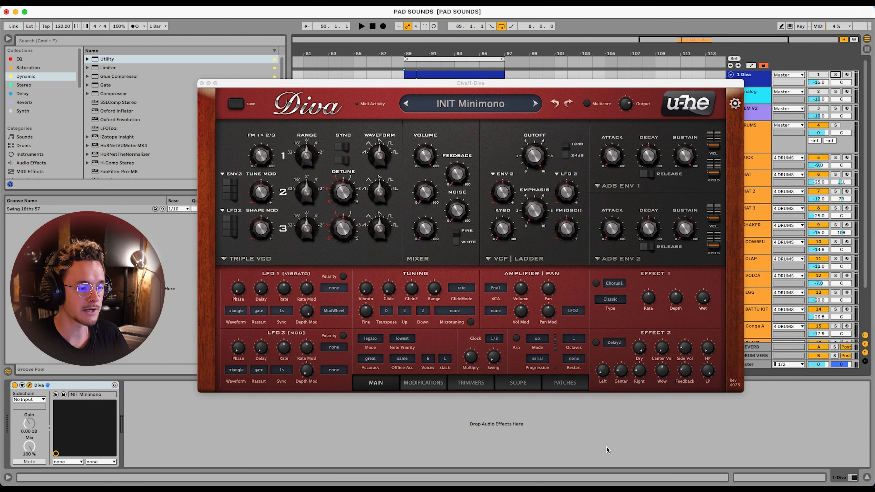
left_click(565, 387)
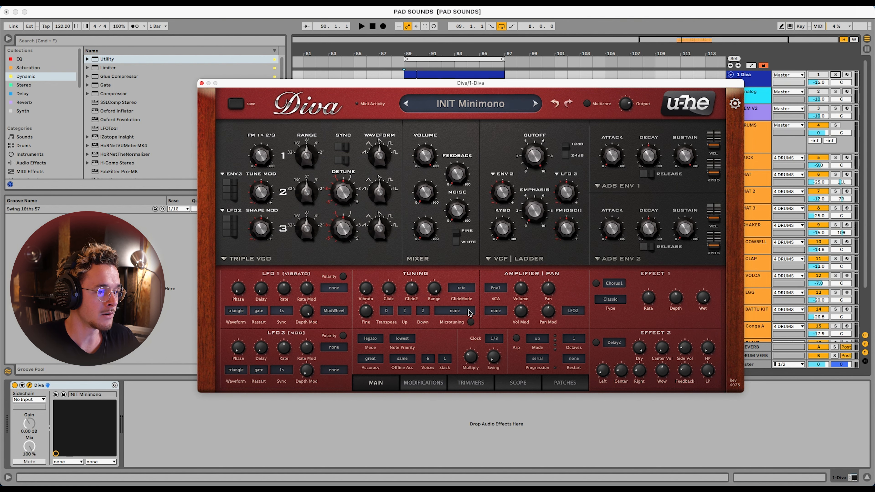
Examine the model choices for Diva's oscillator, mixer, filter and envelope modules
left_click(245, 262)
left_click(238, 263)
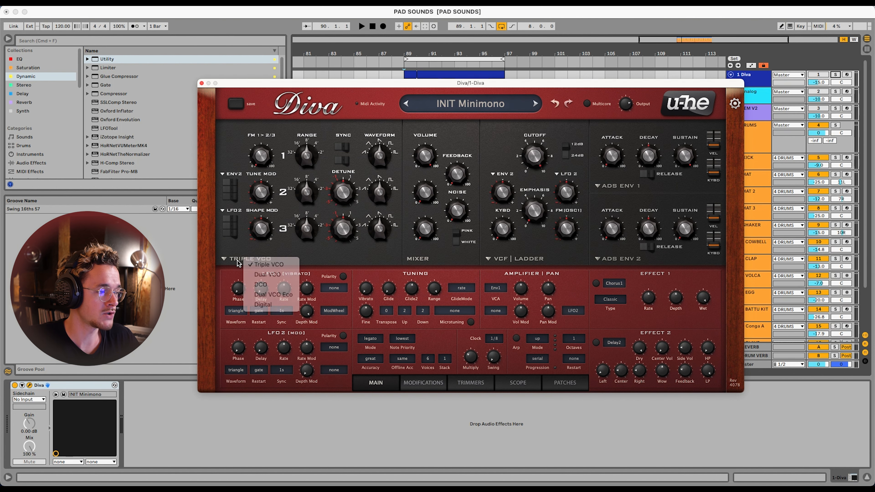
left_click(420, 265)
left_click(417, 264)
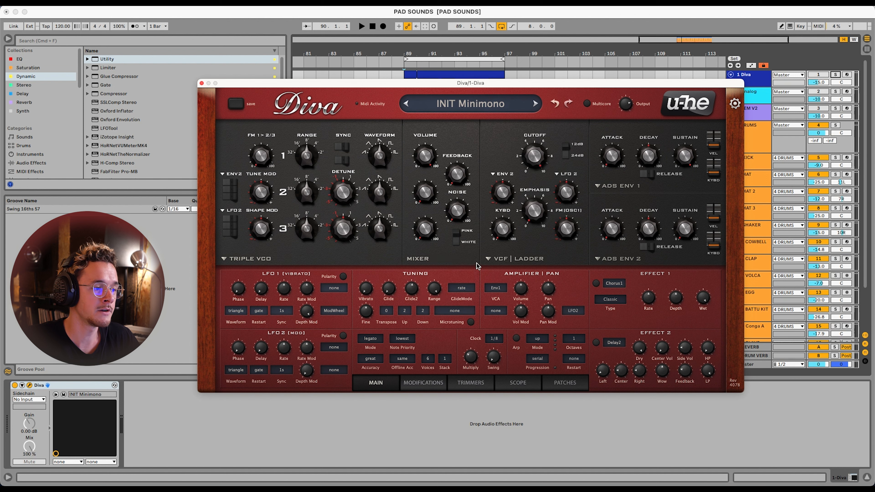
left_click(489, 265)
left_click(489, 265)
left_click(619, 259)
left_click(552, 259)
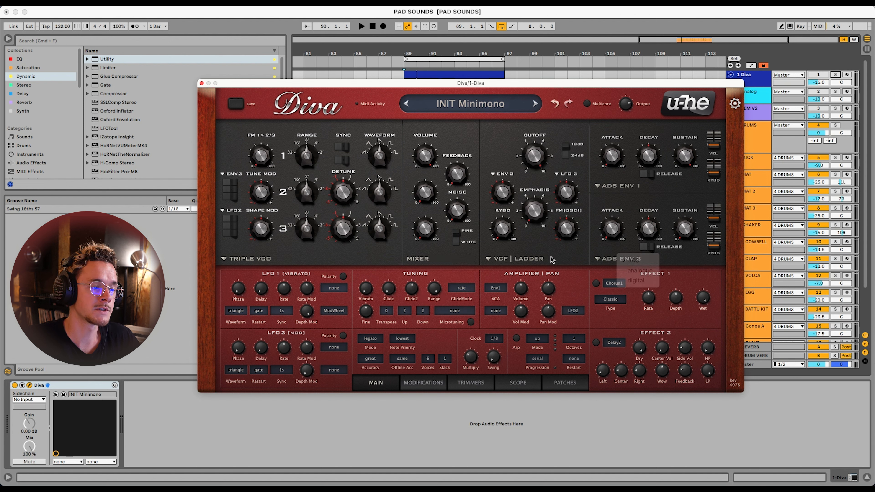
left_click(614, 261)
left_click(621, 273)
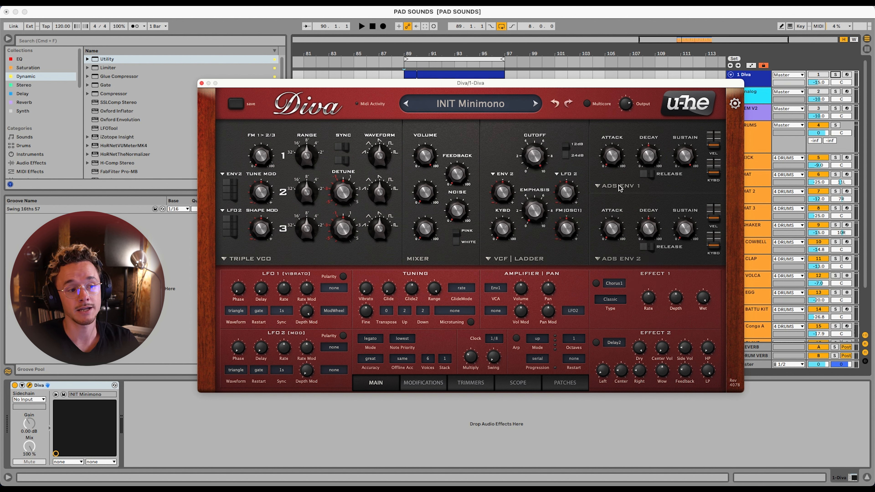
Switch both Diva envelopes to the analogue model and set Env 2's release to 21
left_click(620, 188)
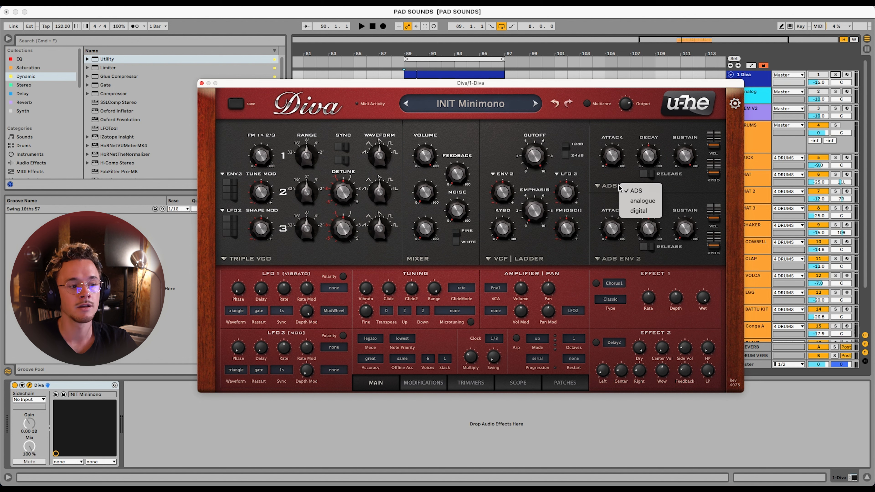
left_click(629, 206)
left_click(620, 259)
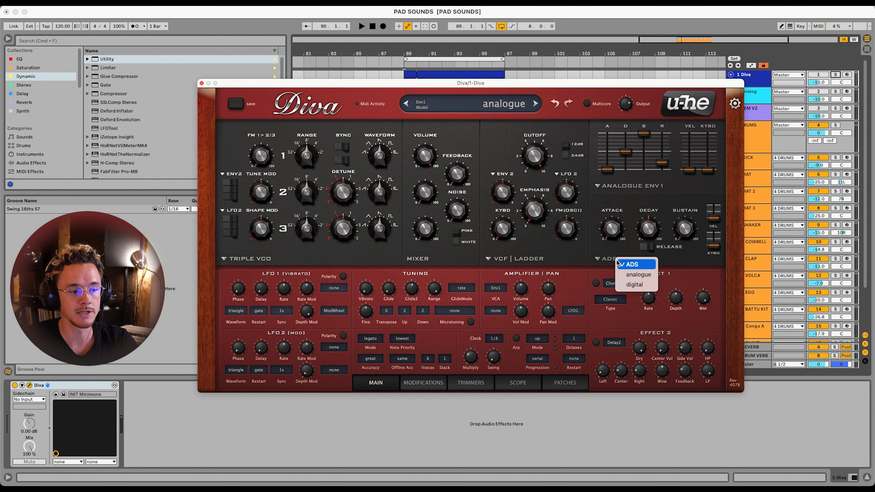
left_click(638, 275)
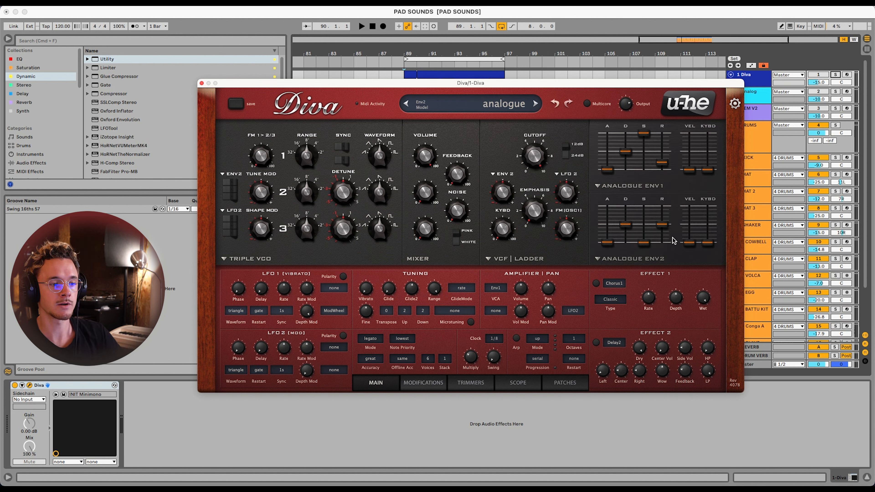
left_click_drag(664, 226, 663, 238)
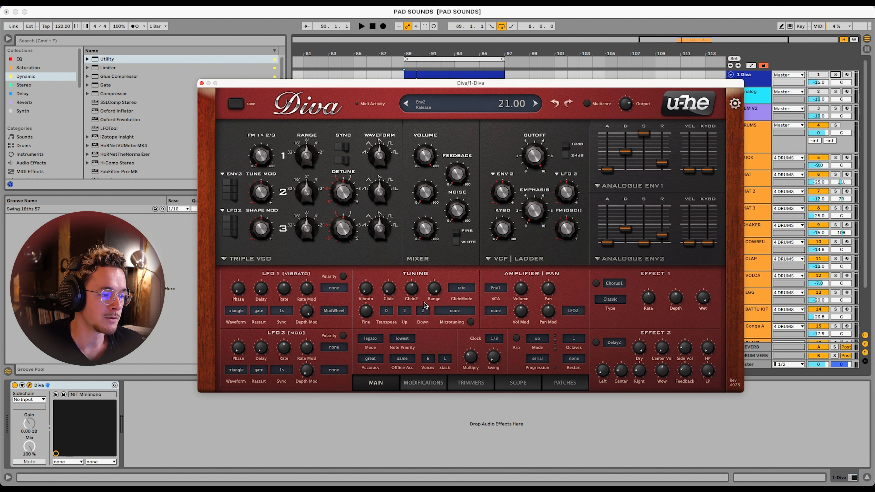
Set Diva's voice mode to poly and audition the chords
key("space")
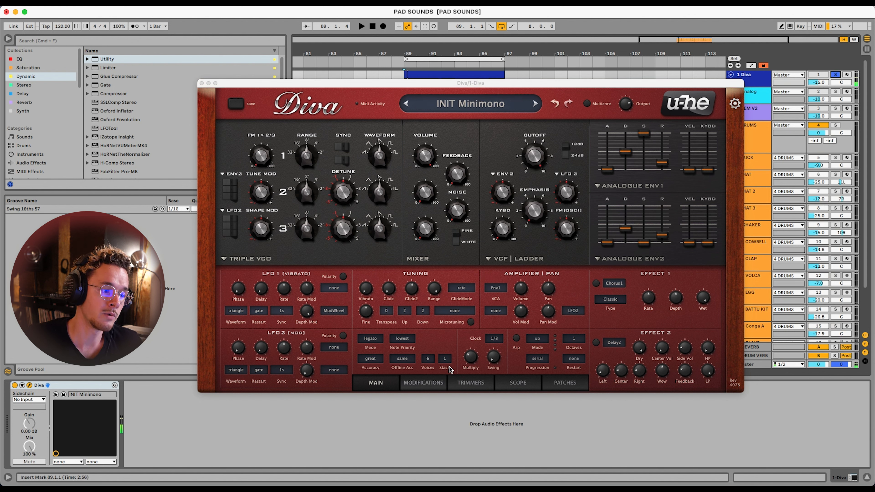
left_click(372, 340)
left_click(387, 347)
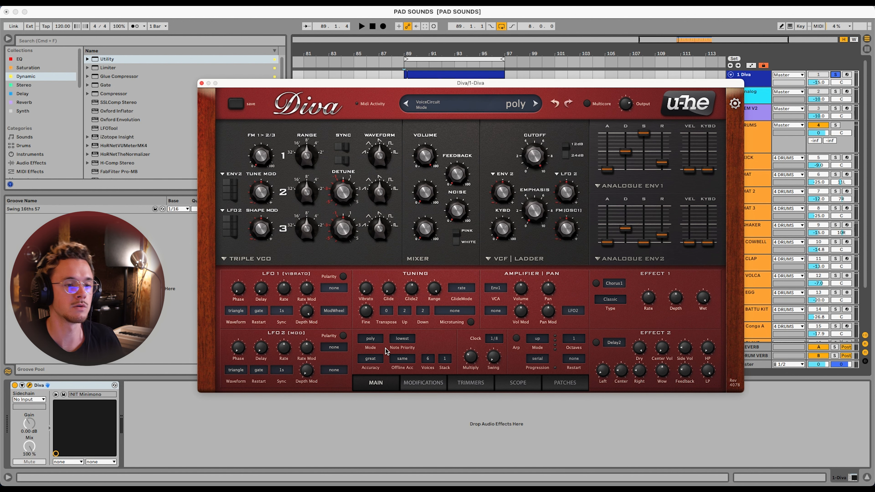
key("space")
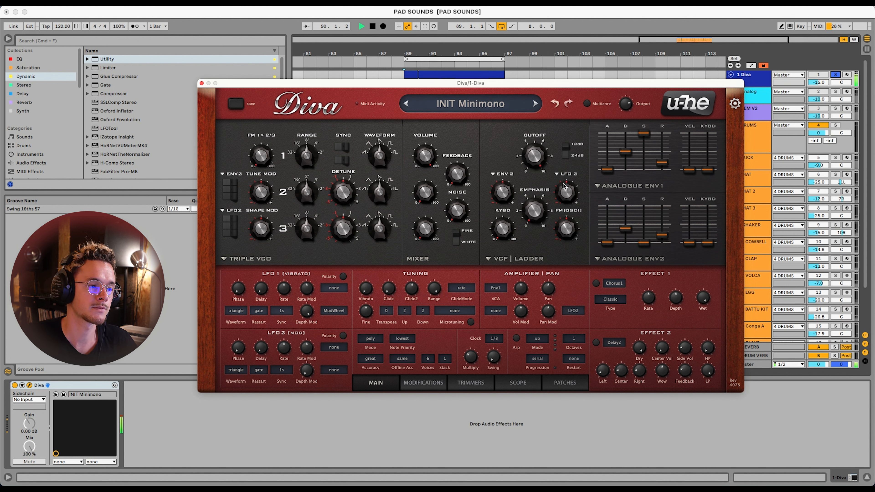
key("space")
Set Diva's output level to 124 and lower the filter cutoff while the loop plays
left_click_drag(622, 102, 622, 108)
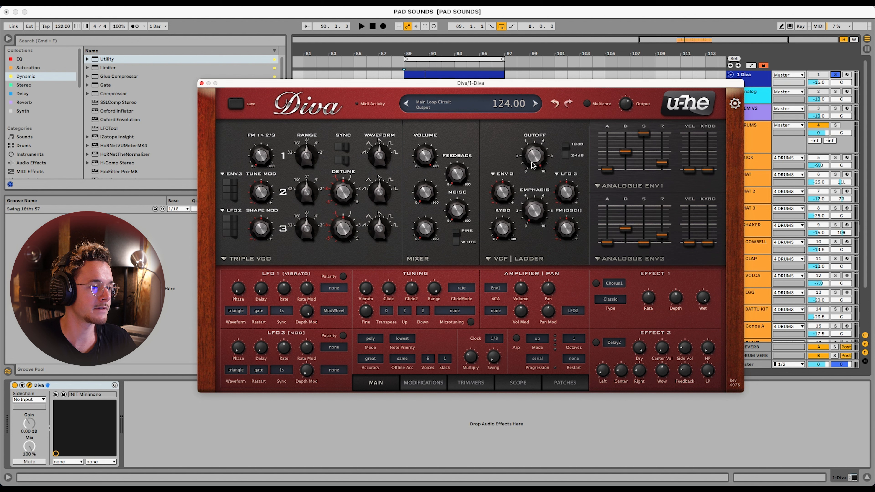
key("space")
mouse_move(534, 158)
left_mouse_down()
mouse_move(537, 219)
mouse_move(534, 167)
left_mouse_up()
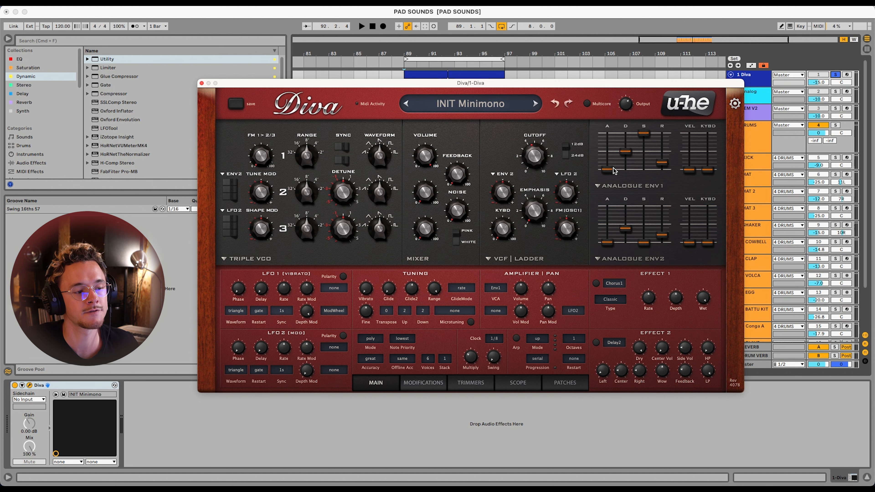
Shape Env 1 during playback with a slower attack, longer decay, minimum sustain and a release of 35
left_click_drag(612, 168, 611, 165)
key("space")
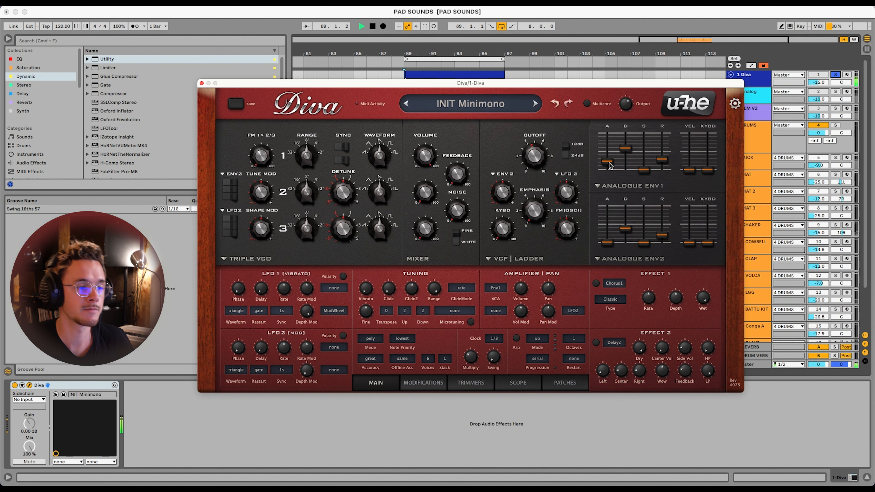
left_click_drag(627, 148, 659, 157)
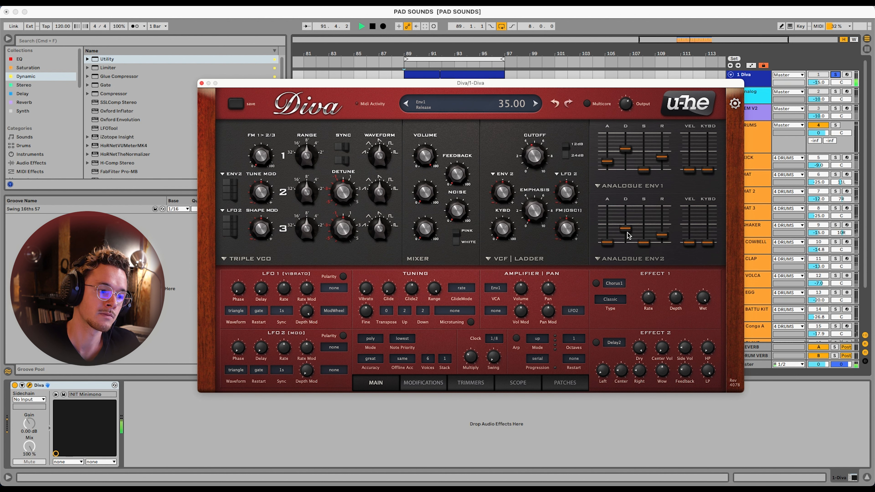
Lengthen Env 2 with a decay of 58 and a longer release, and set its filter modulation depth to 16
left_click_drag(625, 228, 643, 242)
left_click_drag(661, 236, 625, 221)
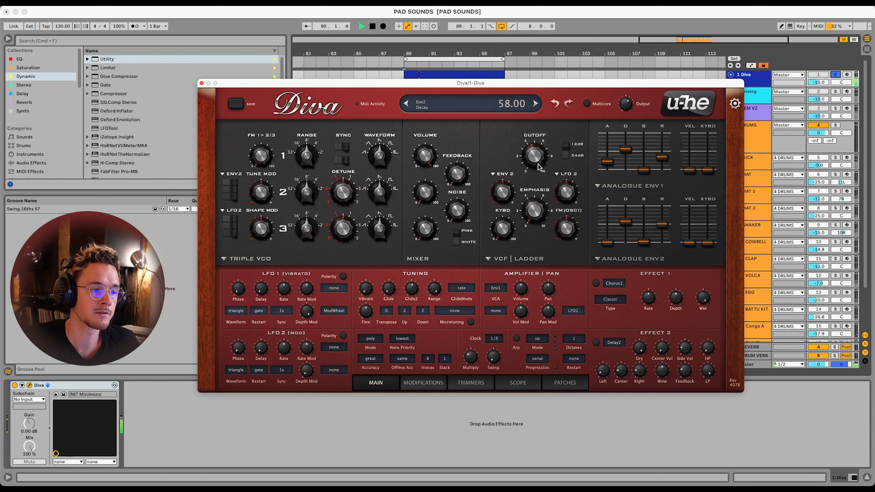
left_click_drag(505, 198, 504, 197)
key("space")
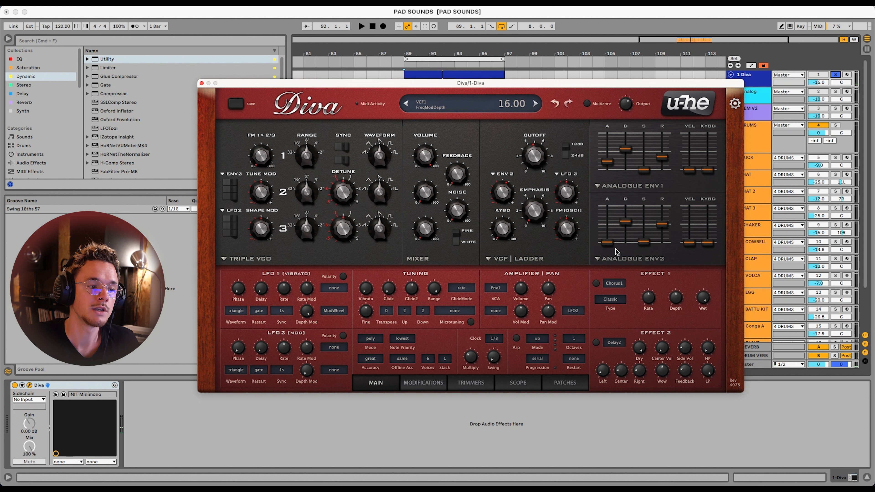
Set the filter cutoff to 85 and Env 2's attack to 24 while the loop plays
left_click(512, 195)
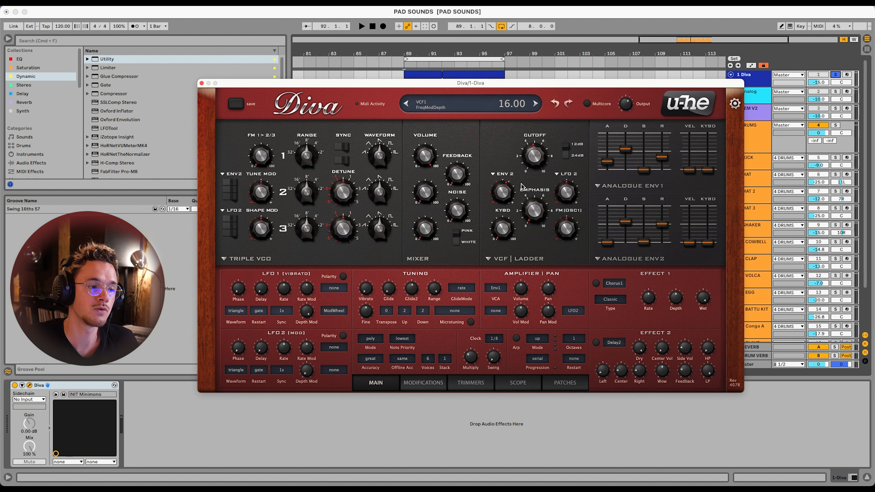
key("space")
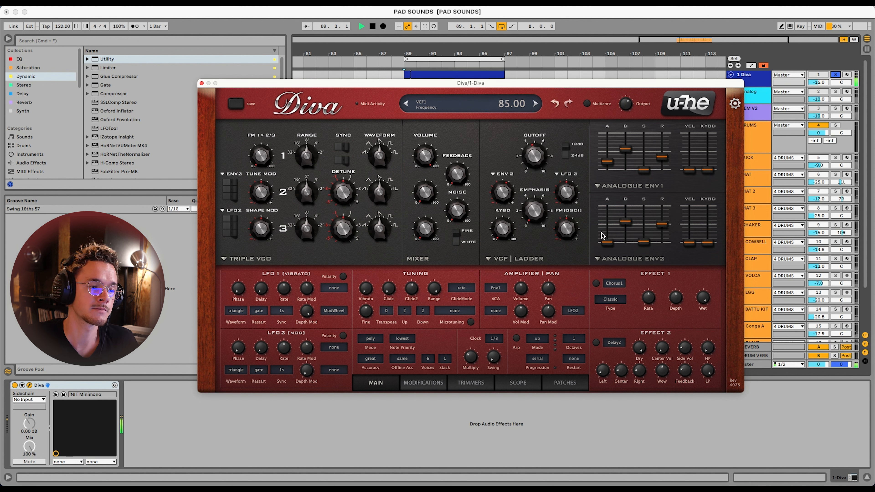
left_click_drag(607, 242, 608, 232)
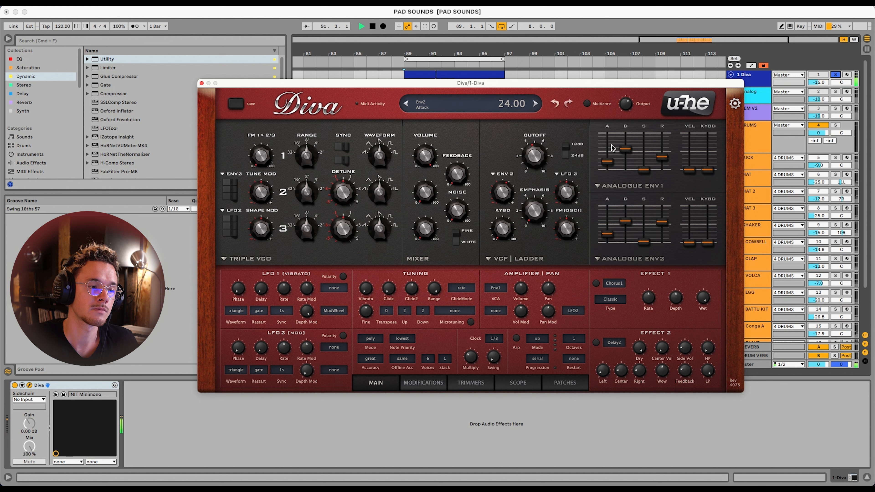
Set Env 1's decay to 60 and its release to 31, and stop playback
left_click_drag(626, 149, 626, 147)
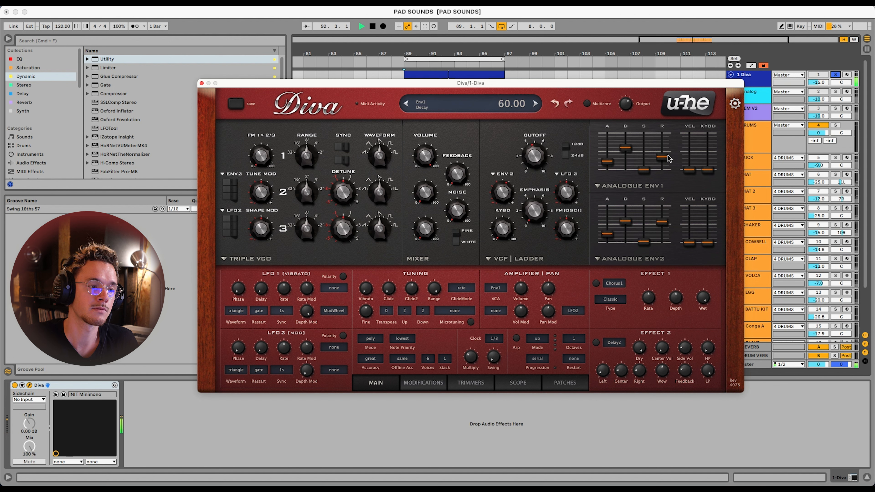
left_click_drag(665, 158, 665, 161)
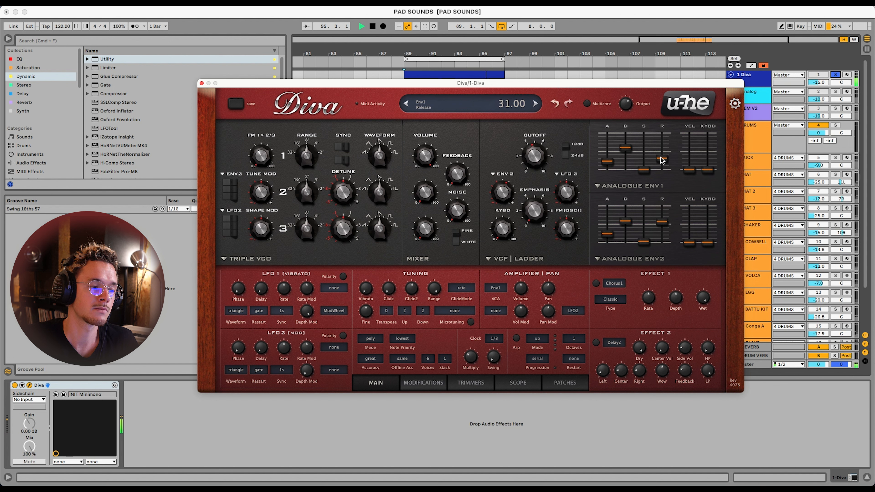
key("space")
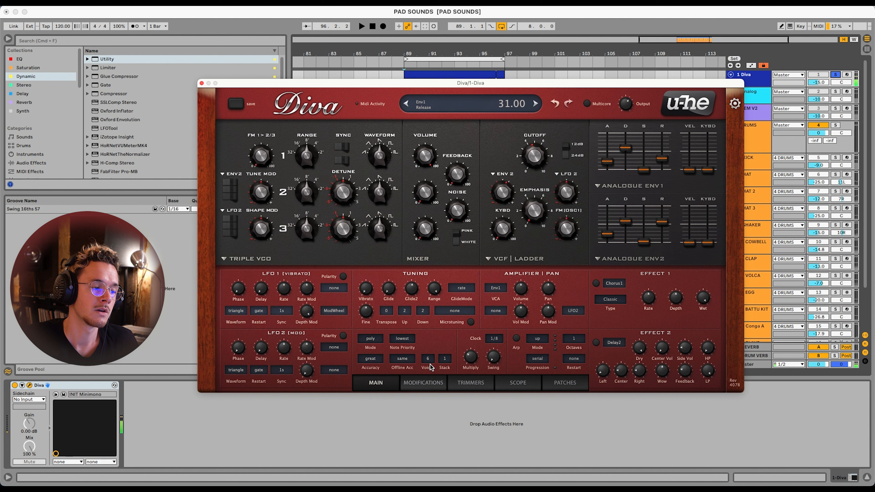
Set Diva's number of voices to 16 and audition the result
left_click(429, 364)
left_click(442, 438)
key("space")
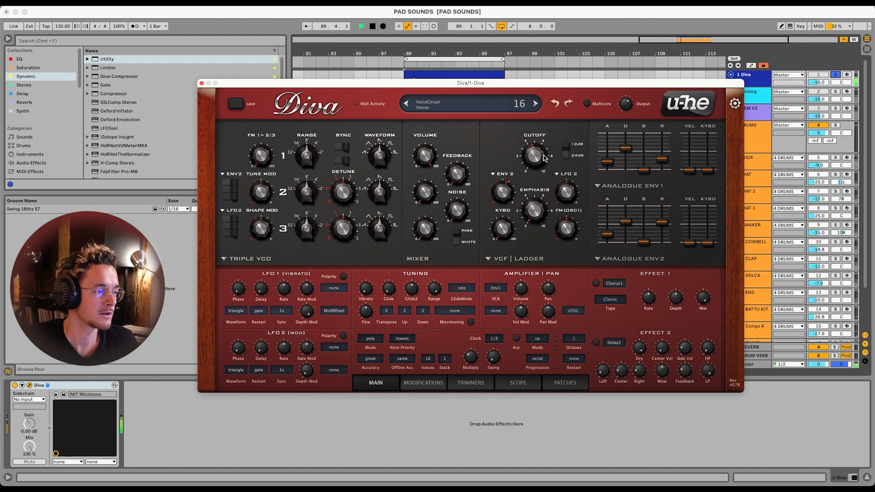
key("space")
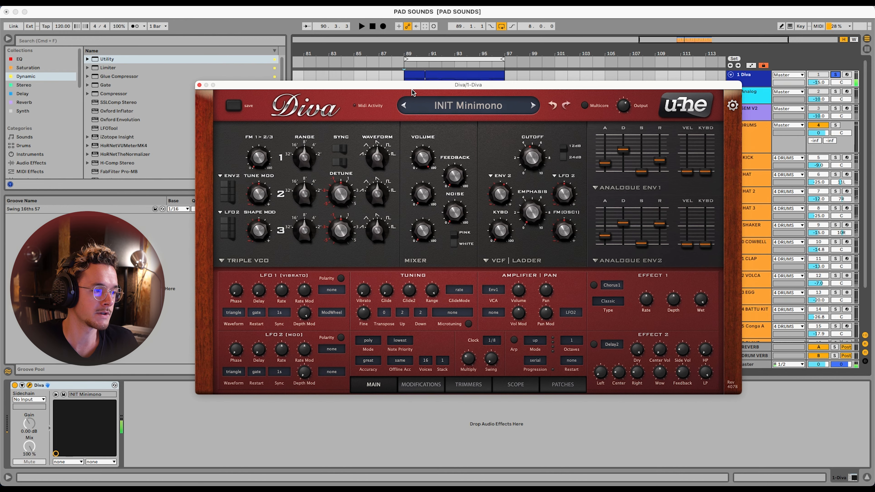
Examine the chord notes in the Diva track's MIDI clip, and return to the track's device view
left_click_drag(417, 84, 409, 166)
double_click(434, 73)
left_click_drag(275, 164, 441, 145)
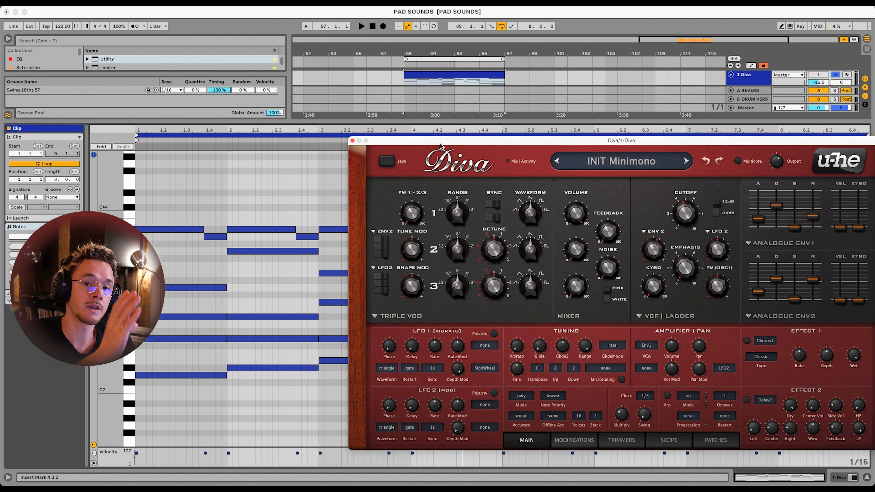
double_click(757, 76)
left_click_drag(625, 143, 498, 96)
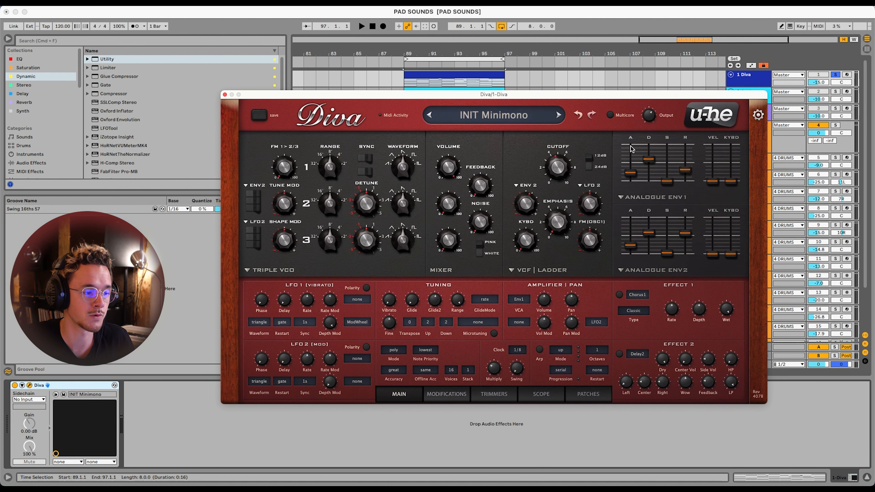
Lower Diva's filter cutoff while the chord loop plays
key("space")
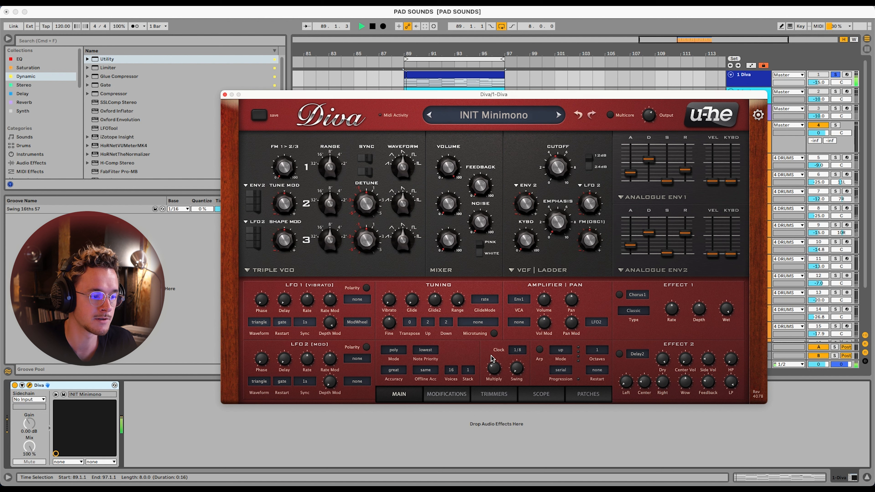
left_click_drag(563, 169, 562, 180)
key("space")
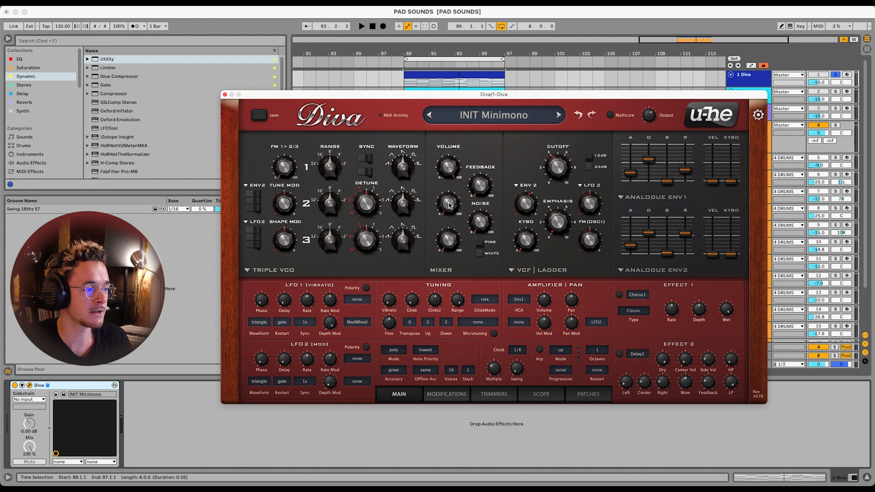
Blend in oscillator 2 by setting its tuning to 12 and its volume to 75 during playback
left_click_drag(447, 210, 451, 161)
key("space")
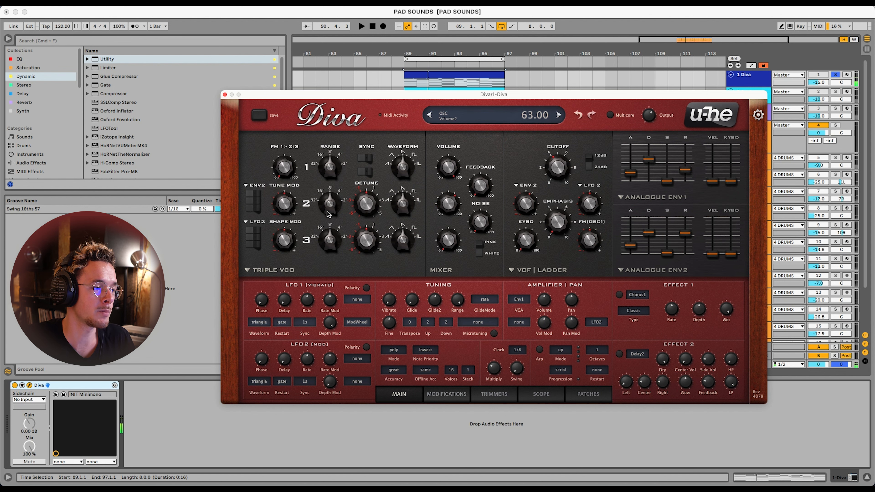
left_click_drag(330, 197, 334, 186)
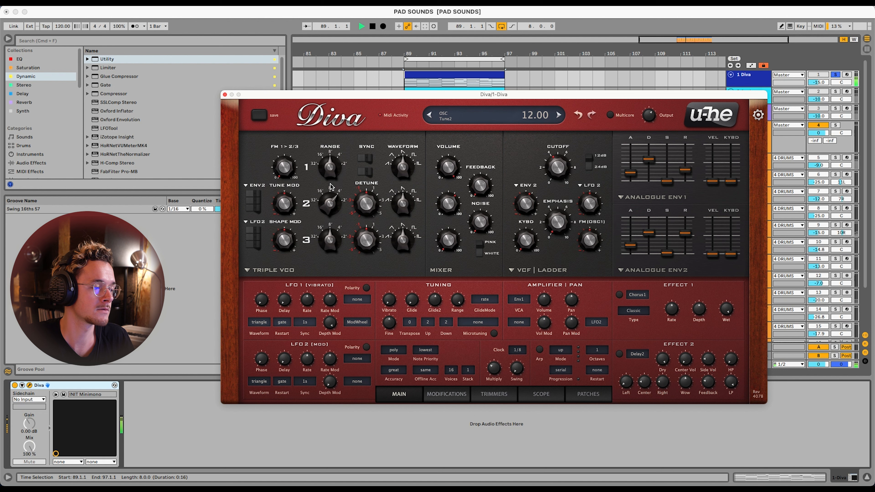
left_click_drag(446, 207, 447, 197)
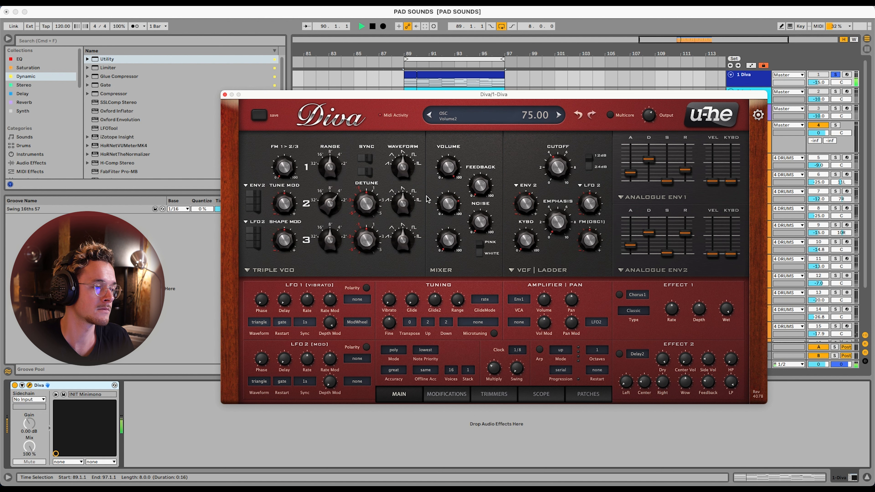
Set oscillator 2's waveform shape to 1.60 and detune it to 12.06, with the filter cutoff at 79
left_click_drag(444, 203, 409, 228)
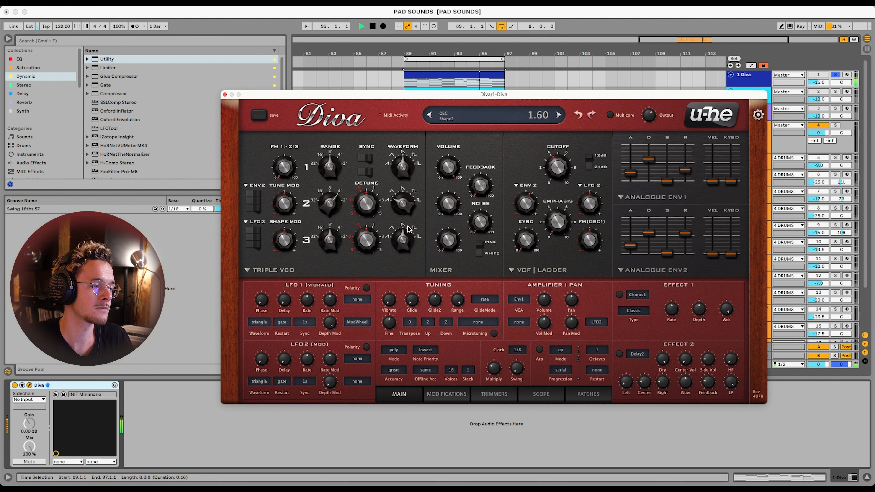
left_click_drag(447, 199, 447, 196)
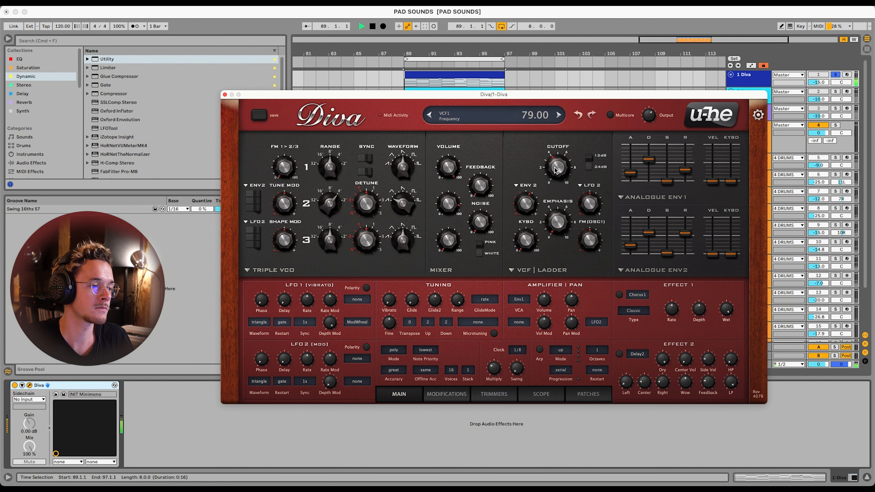
left_click_drag(366, 207, 367, 205)
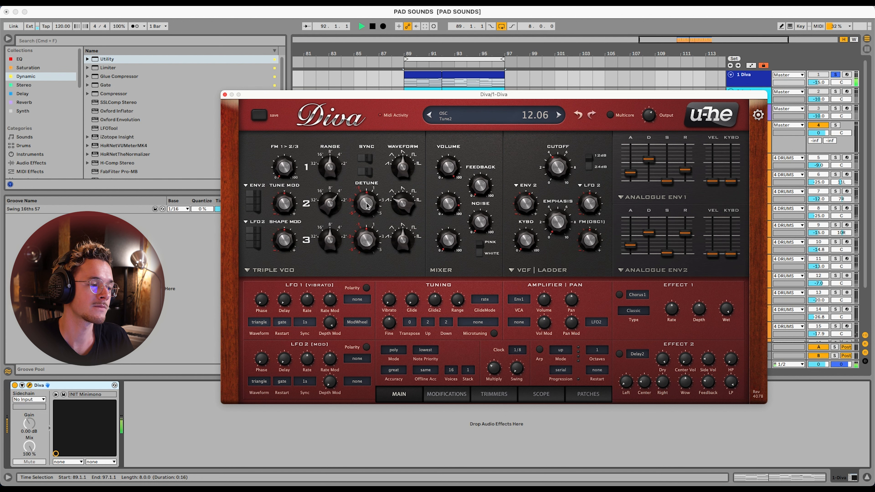
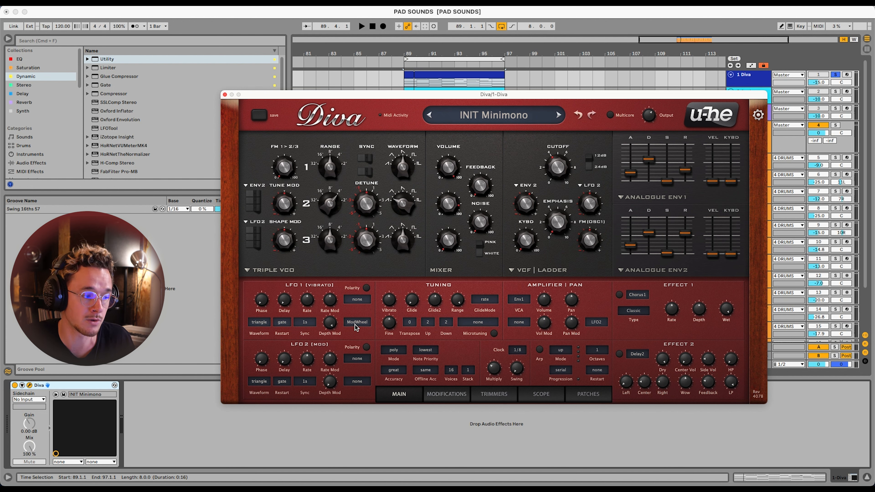
Set LFO 1's depth modulation to 0 and rate to 1.80, and audition the tuning vibrato amount with the chord loop
left_click_drag(333, 322, 328, 435)
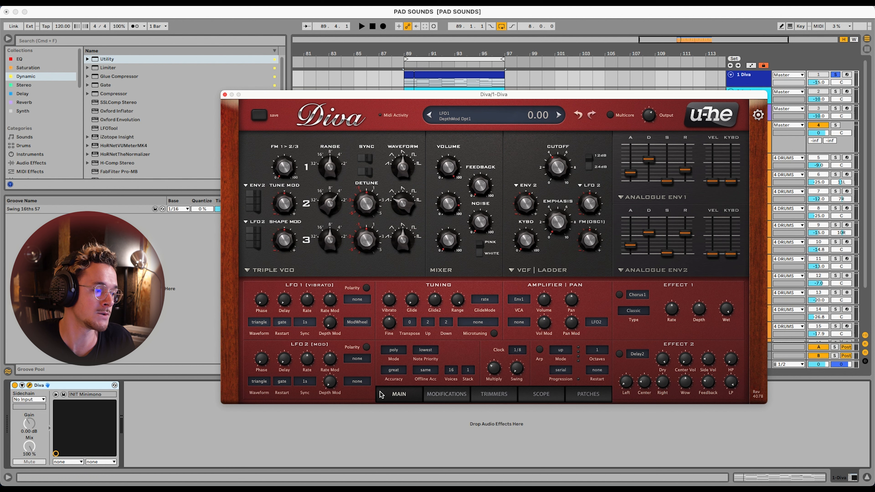
left_click_drag(388, 312, 403, 244)
key("space")
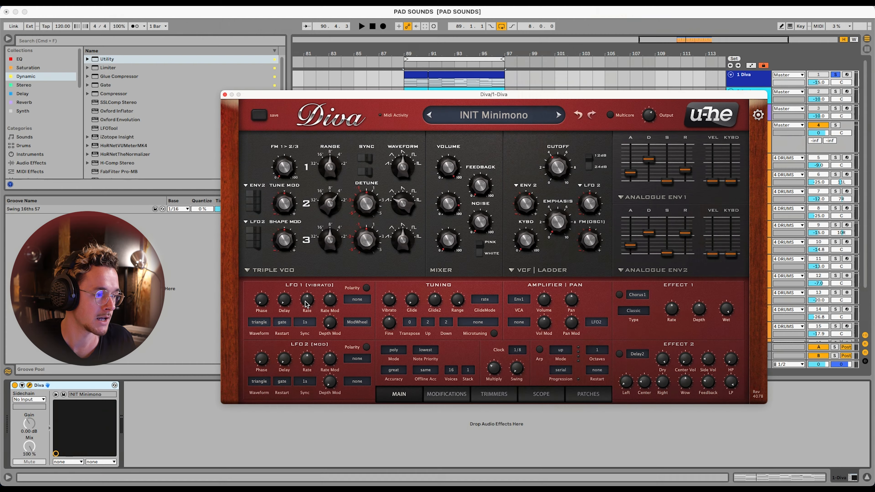
key("space")
mouse_move(306, 303)
left_mouse_down()
mouse_move(306, 312)
mouse_move(312, 285)
mouse_move(310, 292)
left_mouse_up()
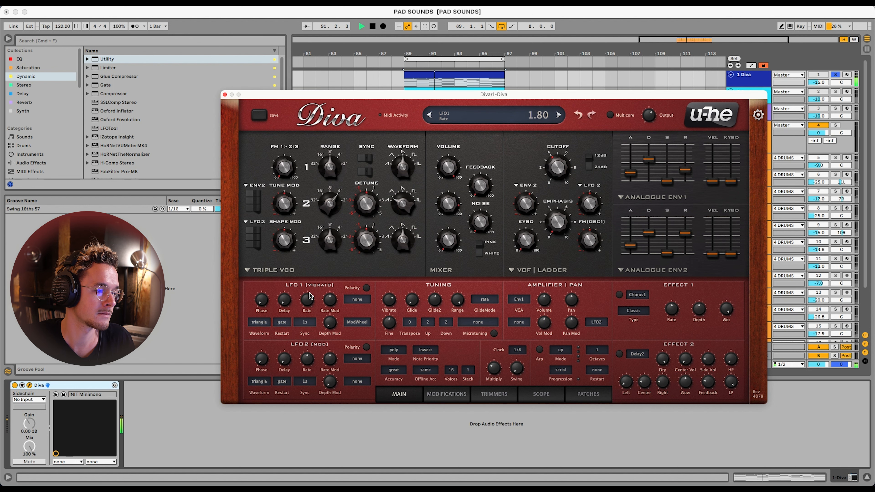
left_click_drag(397, 308, 385, 312)
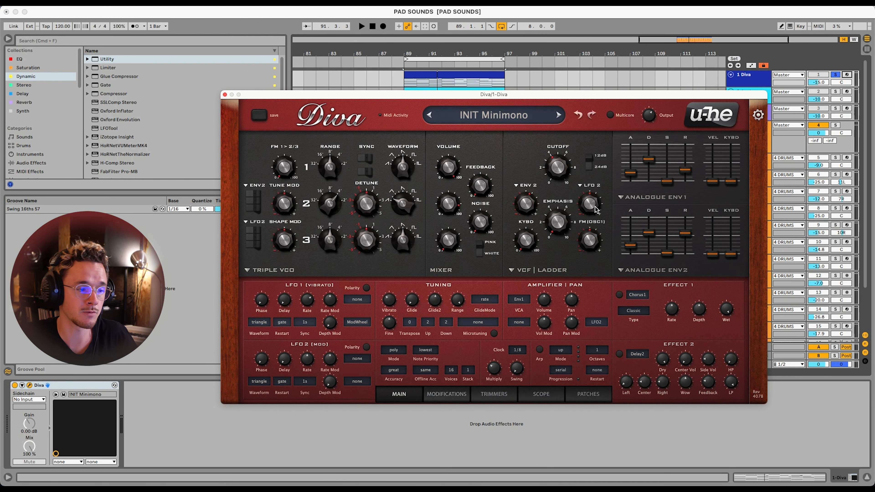
Set the filter's LFO 2 modulation depth to 8 and adjust LFO 2's rate during playback
mouse_move(595, 209)
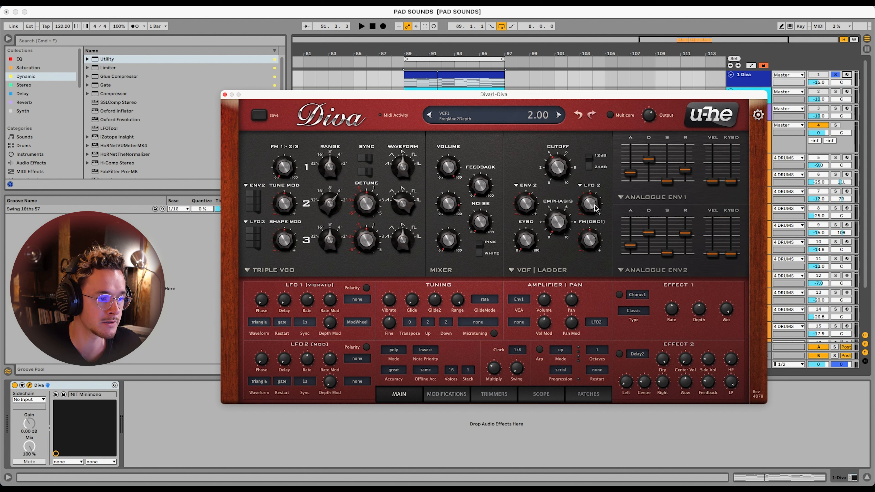
left_click_drag(595, 209, 595, 201)
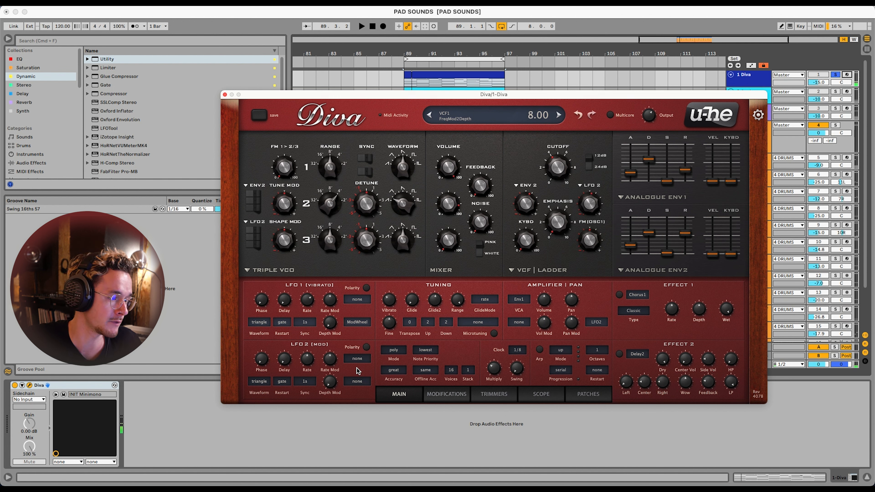
mouse_move(304, 366)
left_mouse_down()
mouse_move(314, 346)
mouse_move(308, 362)
left_mouse_up()
key("space")
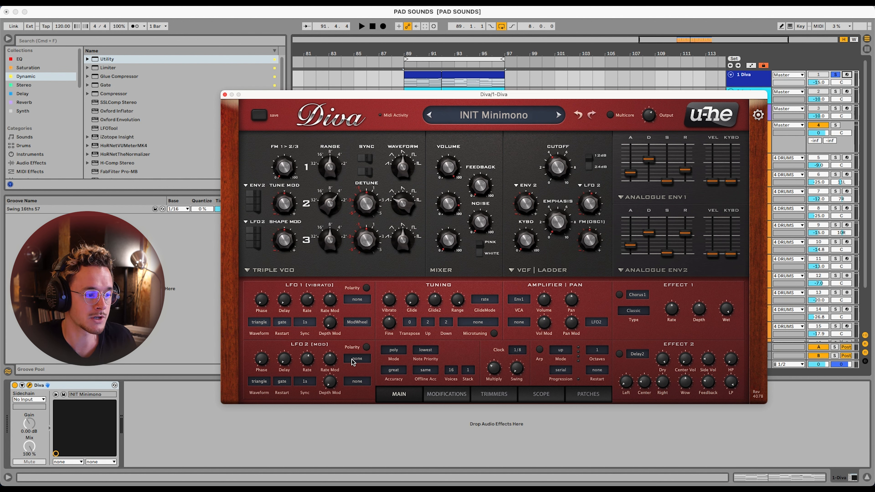
Assign KeyFollow as LFO 2's rate modulation source and set the rate modulation depth to 5 while the loop plays
left_click(353, 362)
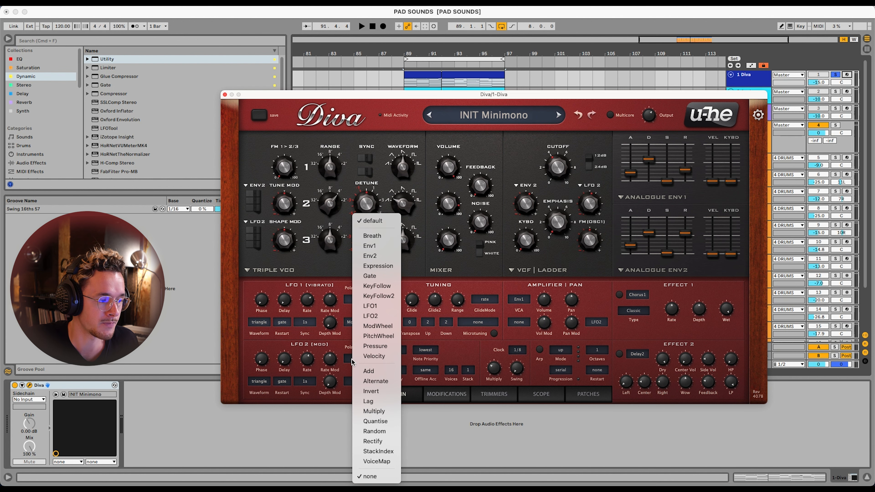
left_click(374, 286)
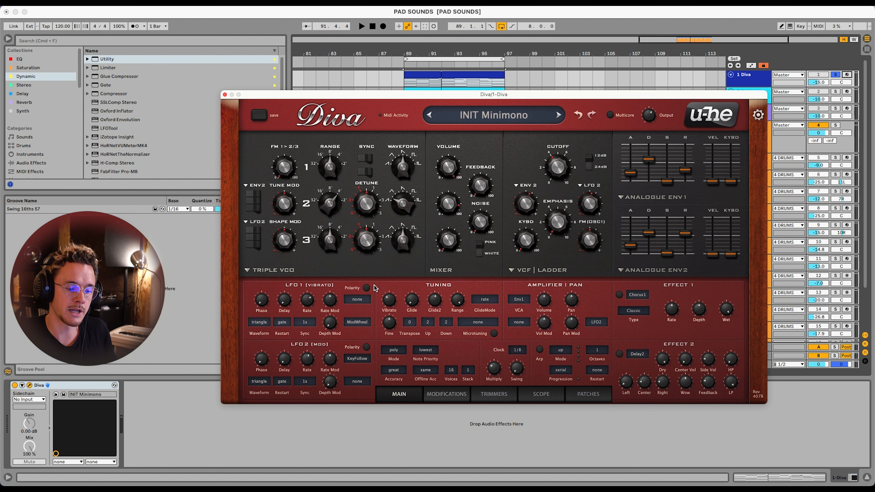
key("space")
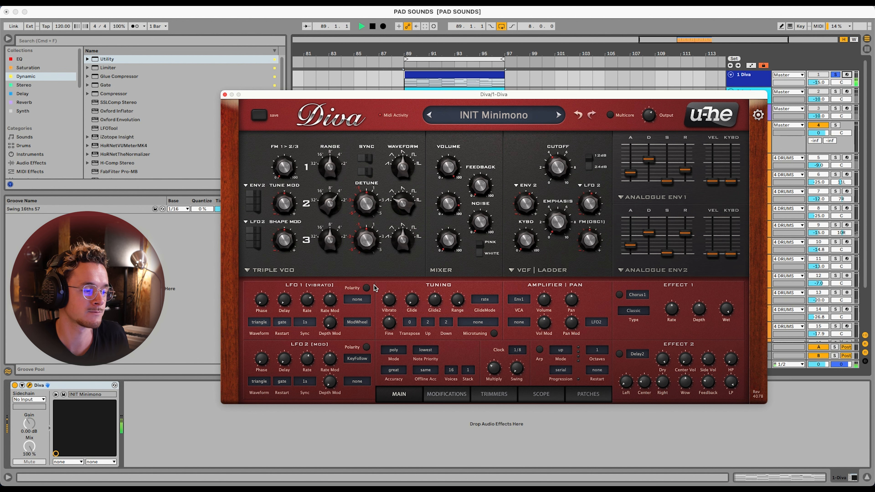
left_click_drag(331, 360, 338, 321)
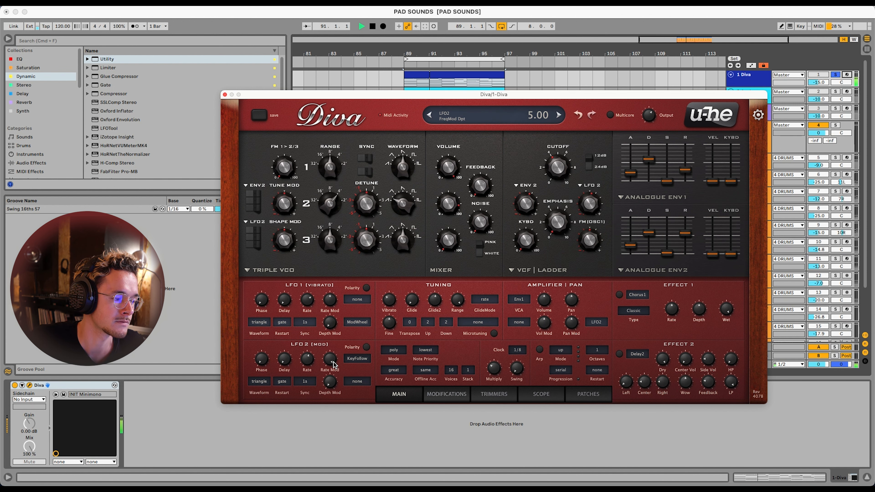
key("space")
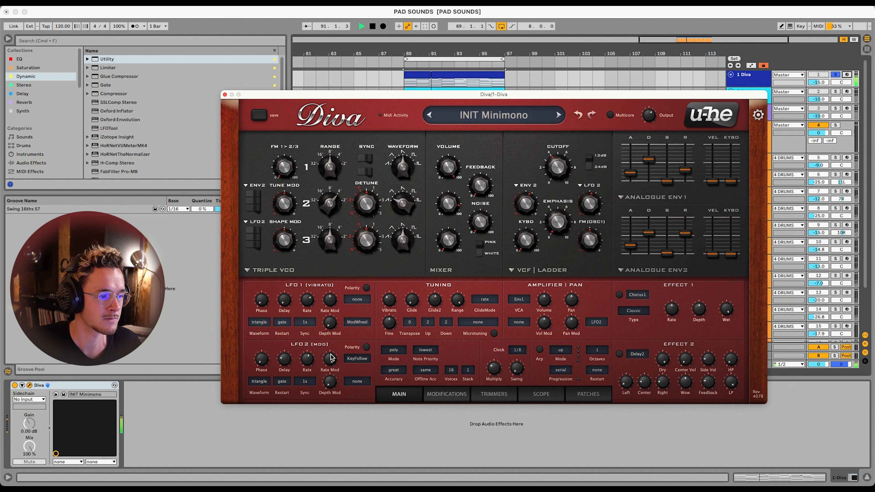
Set LFO 2's delay to 33 while fine-tuning its rate and the filter cutoff
left_click_drag(548, 172, 543, 168)
left_click_drag(308, 357, 288, 351)
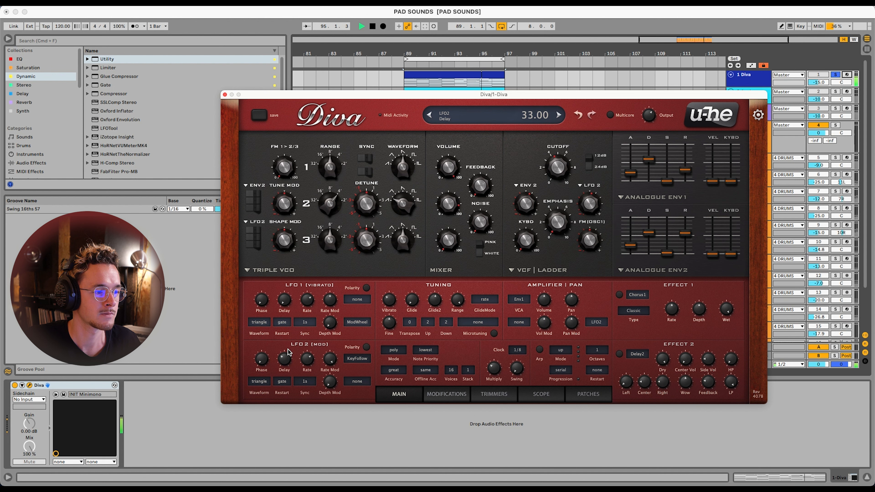
left_click_drag(548, 167, 547, 175)
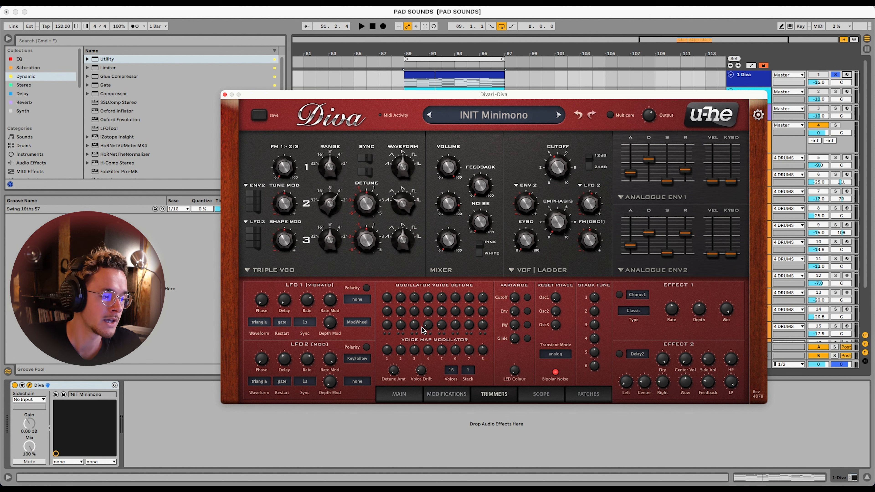
Raise the oscillator detune amount in the trimmers and set voice 2's oscillator 2 detune to 100
mouse_move(393, 374)
left_mouse_down()
mouse_move(401, 315)
mouse_move(391, 370)
left_mouse_up()
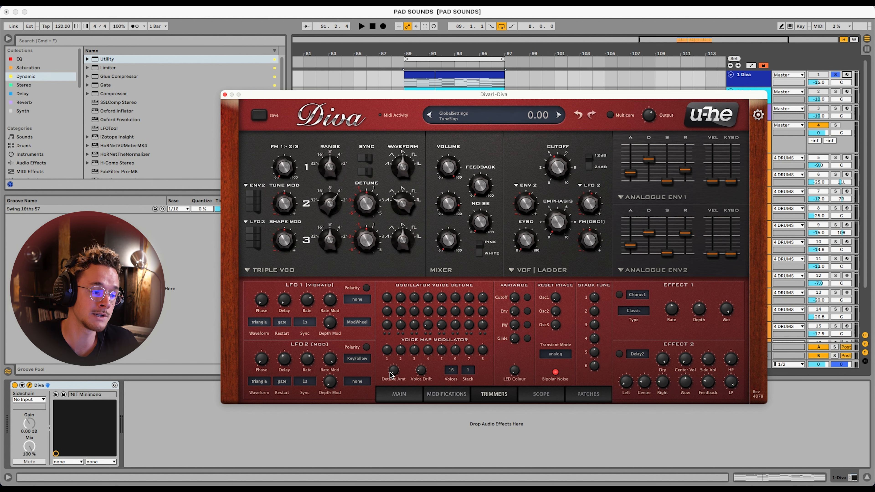
key("space")
left_click_drag(400, 314, 391, 286)
key("space")
left_click_drag(395, 372, 404, 254)
left_click_drag(388, 325, 408, 274)
key("space")
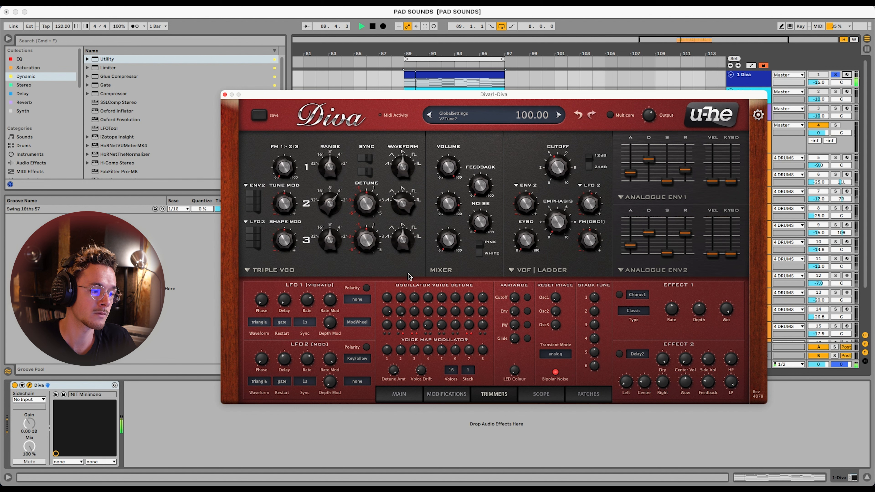
Spread the individual voice detunes, with voice 4's oscillator 2 and voice 5's oscillator 1 at 100, and voice 3's oscillator 1 at -100
left_click_drag(412, 314, 418, 281)
left_click_drag(430, 312, 438, 268)
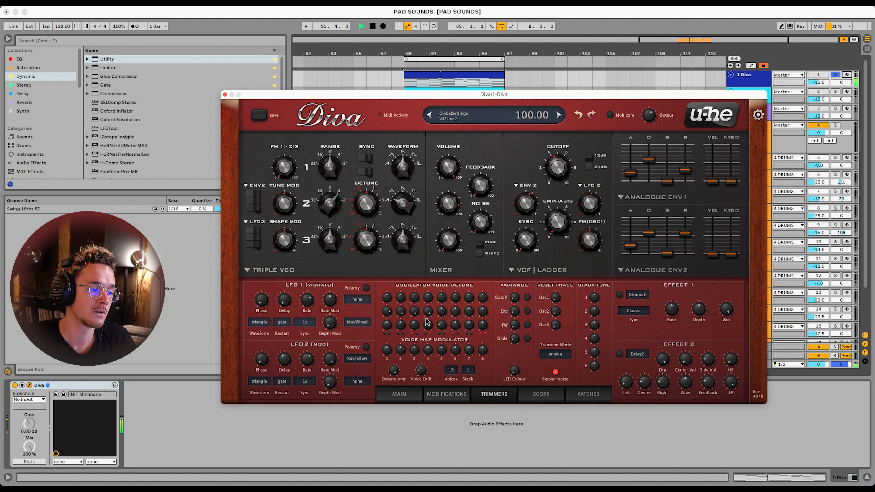
left_click_drag(468, 312, 470, 285)
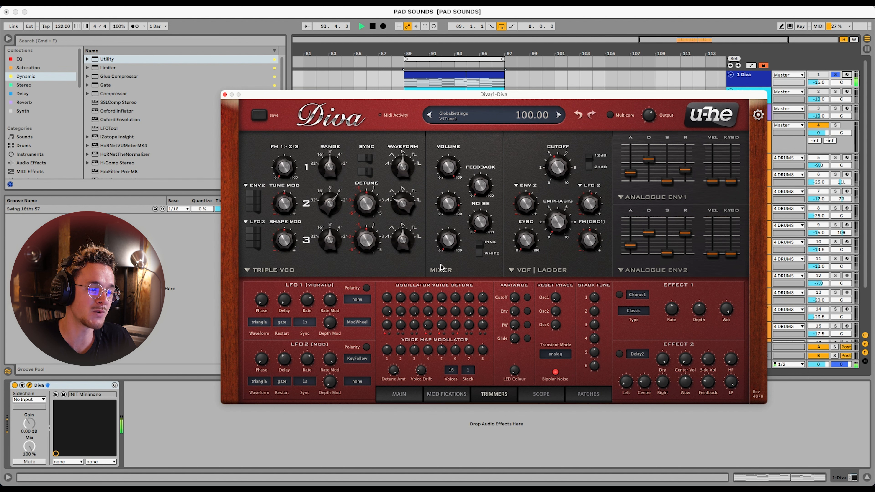
left_click_drag(414, 299, 416, 325)
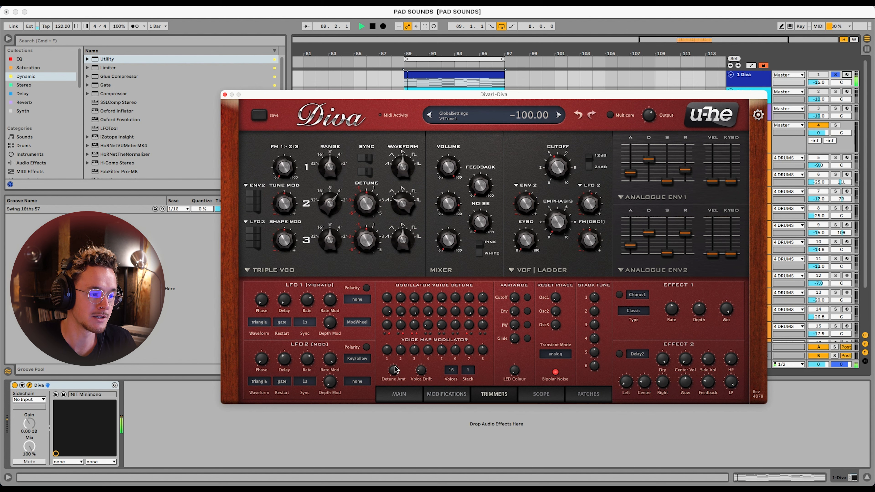
Reduce the overall oscillator detune amount and readjust it by ear against the chord loop
left_click_drag(394, 373, 395, 426)
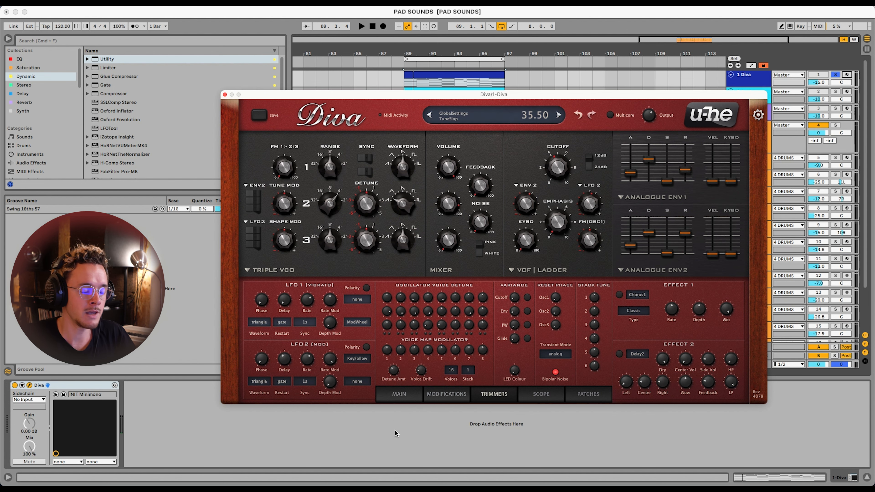
key("space")
left_click_drag(390, 371, 398, 369)
Switch to DigiCheck NG to inspect the playing pad's spectrum and stereo correlation, and return to the Ableton Live project
key("space")
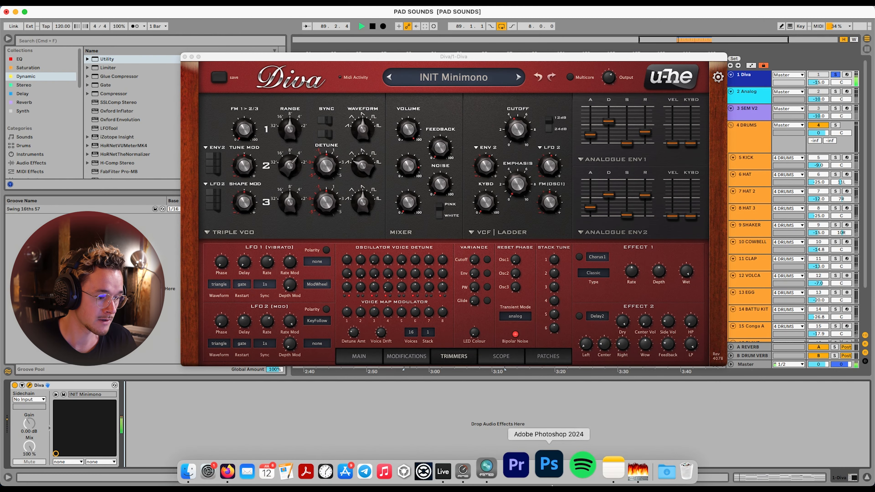
left_click(511, 464)
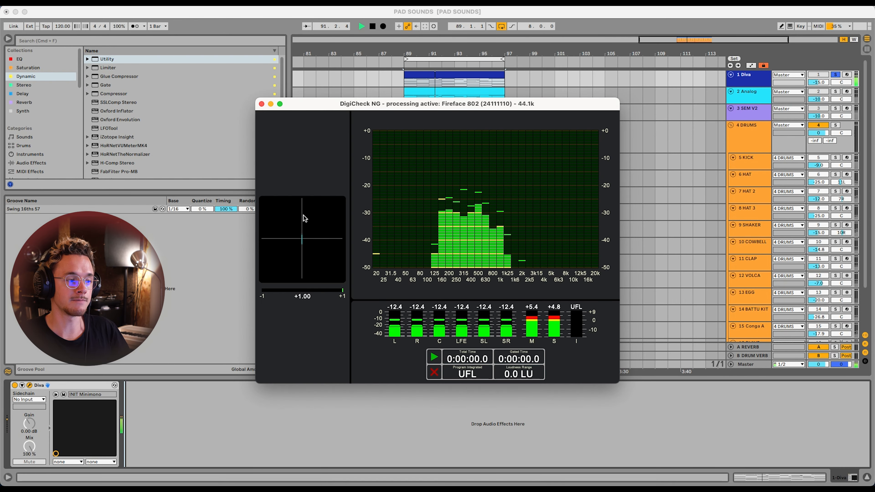
left_click(314, 426)
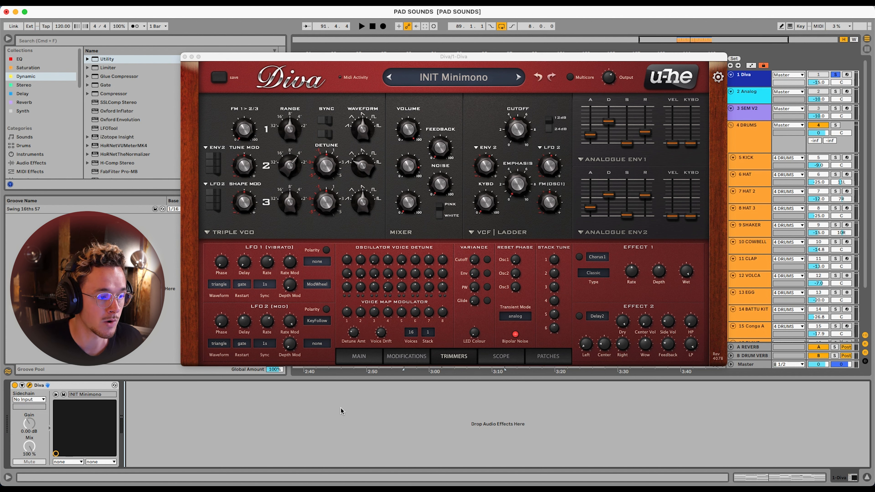
Try panning the Diva amplifier off centre during playback, and reset the pan to its default
left_click(354, 356)
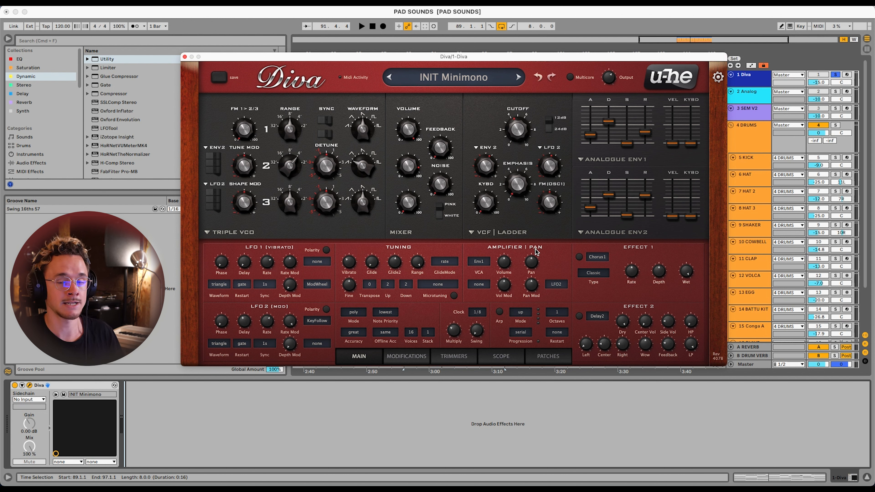
key("space")
left_click_drag(532, 262, 578, 190)
double_click(533, 264)
key("space")
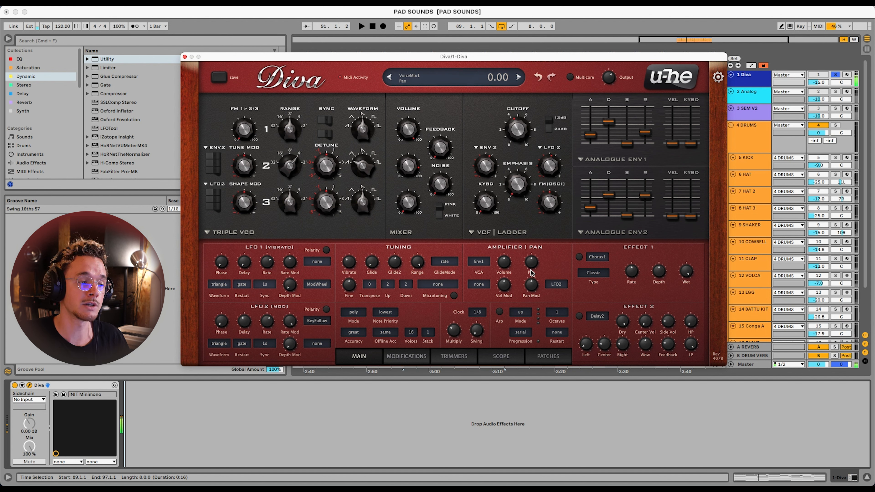
Assign VoiceMap as the pan modulation source and set voice 3's voice map modulator to 98 during playback
left_click(555, 284)
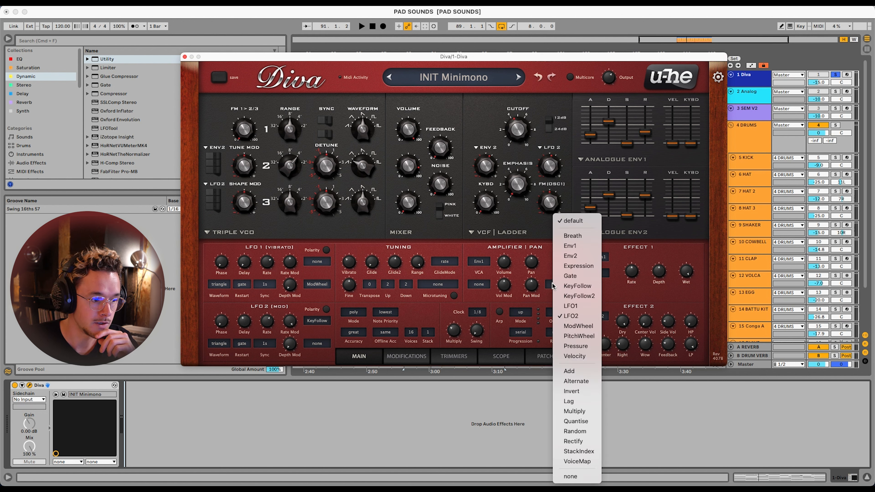
left_click(570, 461)
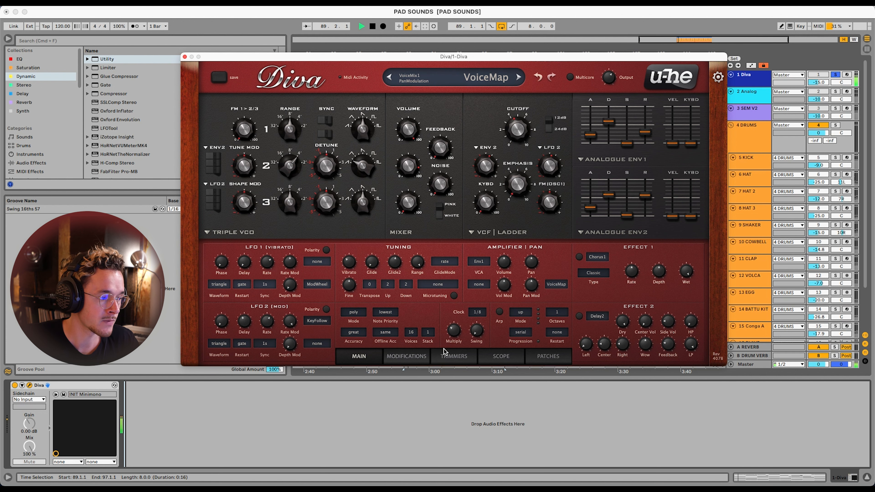
left_click(455, 357)
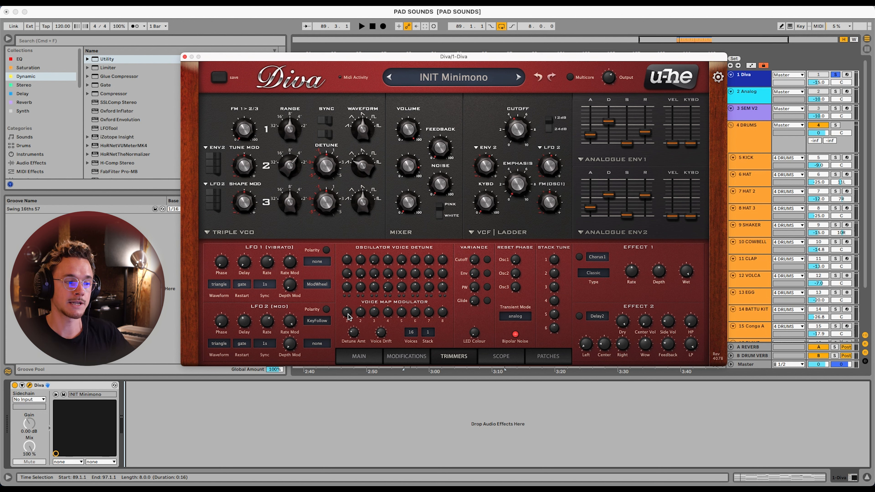
key("space")
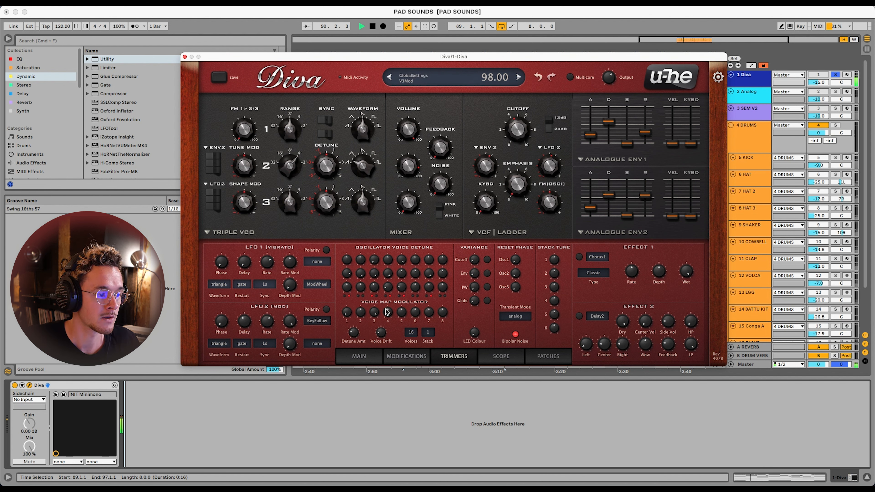
Set the pan modulation depth to 100 and return to the voice map modulators in the trimmers
left_click(380, 359)
left_click_drag(538, 263, 538, 262)
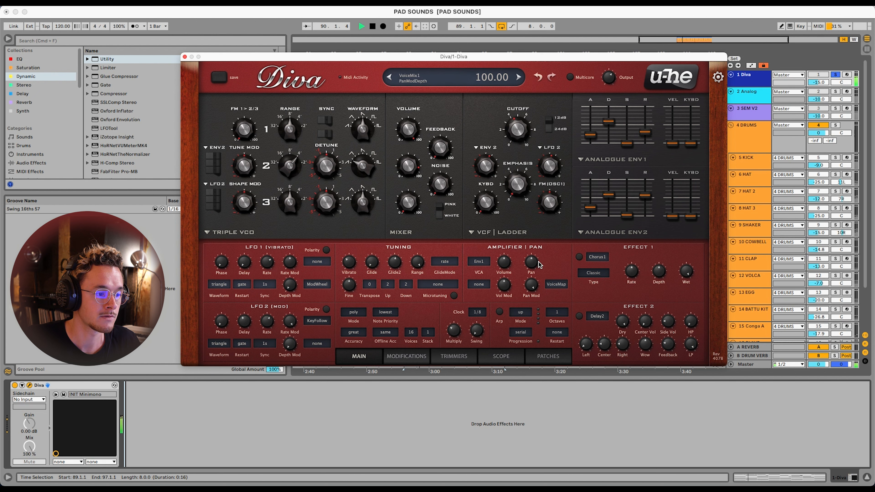
left_click(417, 357)
left_click(453, 357)
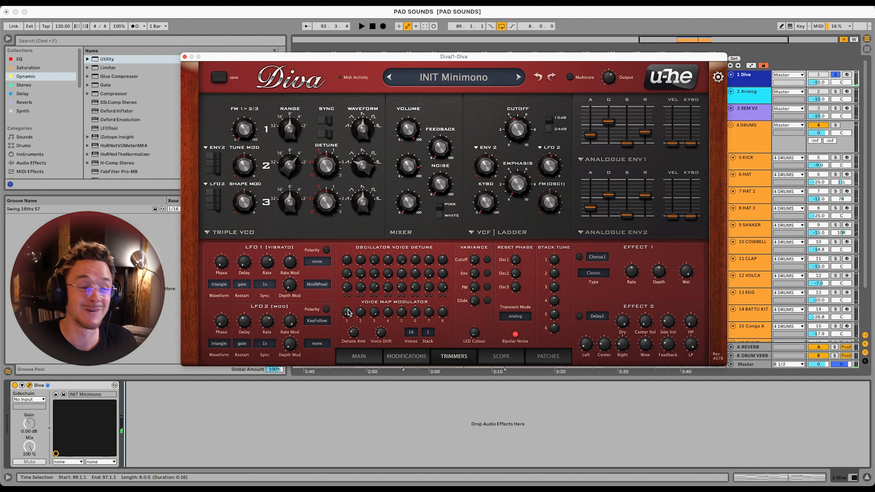
key("space")
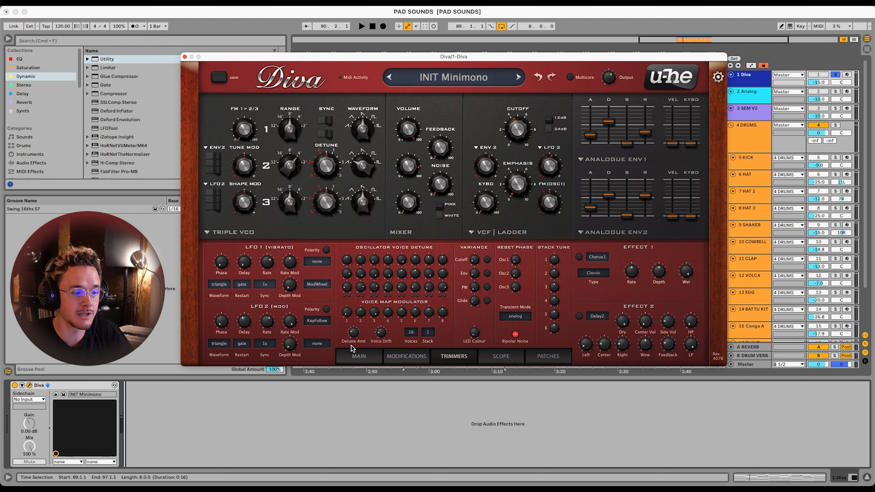
Set the voice map modulators of voice 6 to 44 and voice 8 to -62, and adjust voice 1's during playback
key("space")
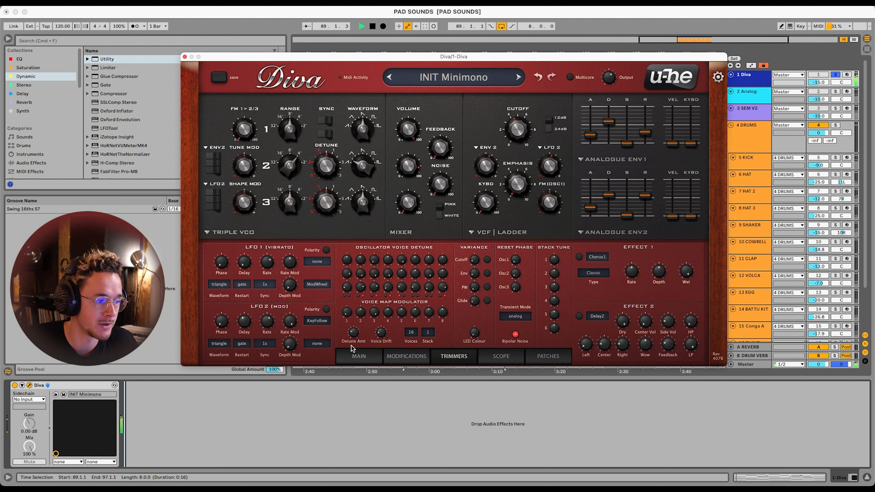
mouse_move(391, 311)
left_click_drag(416, 314, 417, 314)
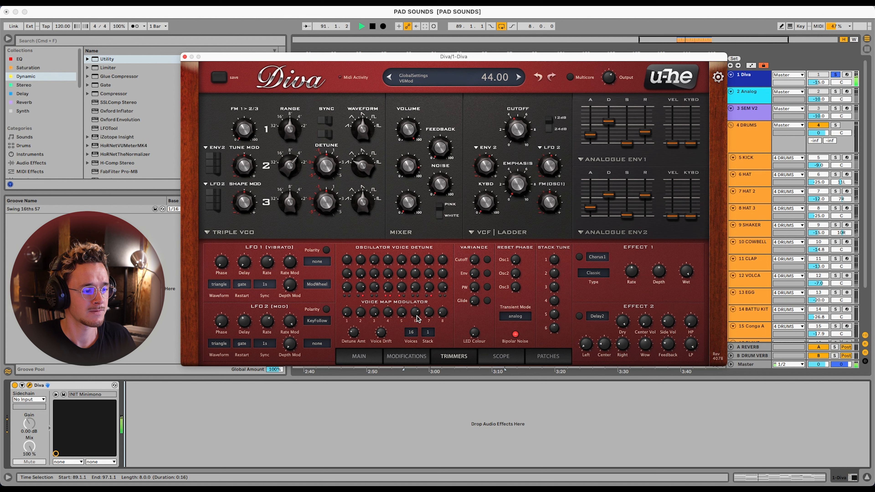
left_click_drag(348, 314, 364, 303)
left_click_drag(431, 313, 446, 309)
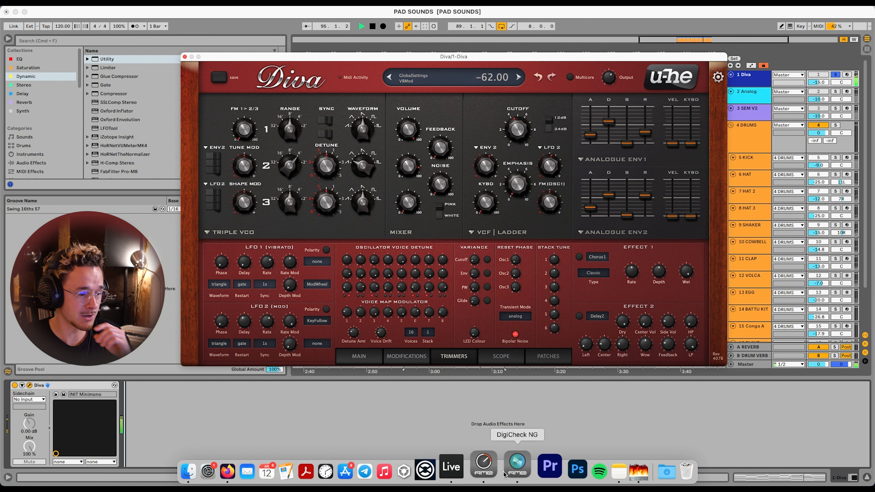
Switch to DigiCheck NG to check the pad's stereo image and spectrum during playback, and return to Ableton Live
left_click(508, 474)
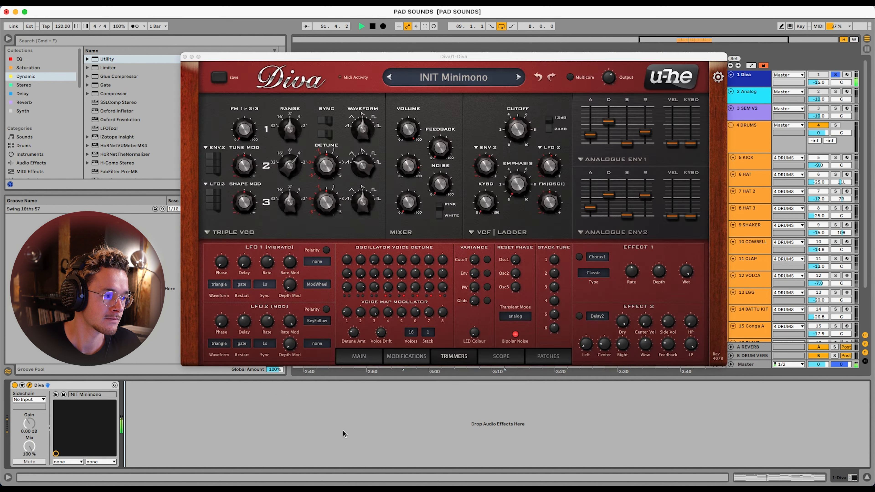
left_click(344, 430)
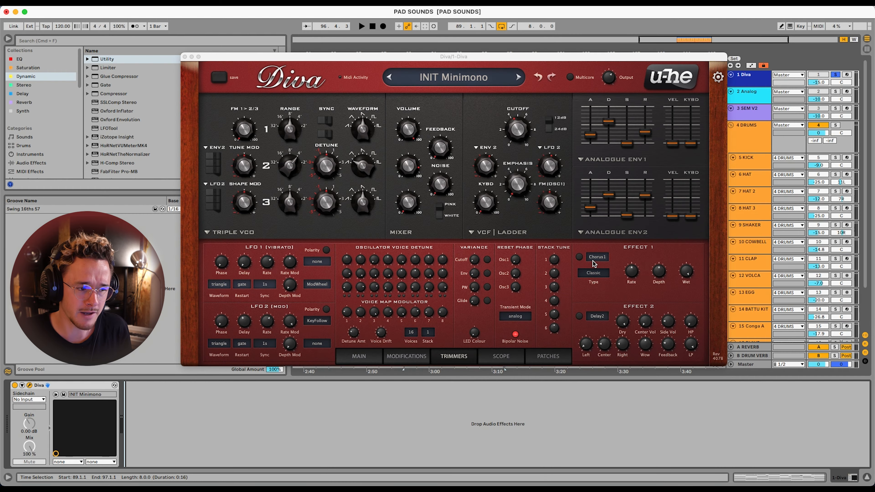
Keep Chorus1 as effect 1, switch it on, and set its wet amount to 23 while auditioning the pad
left_click(594, 258)
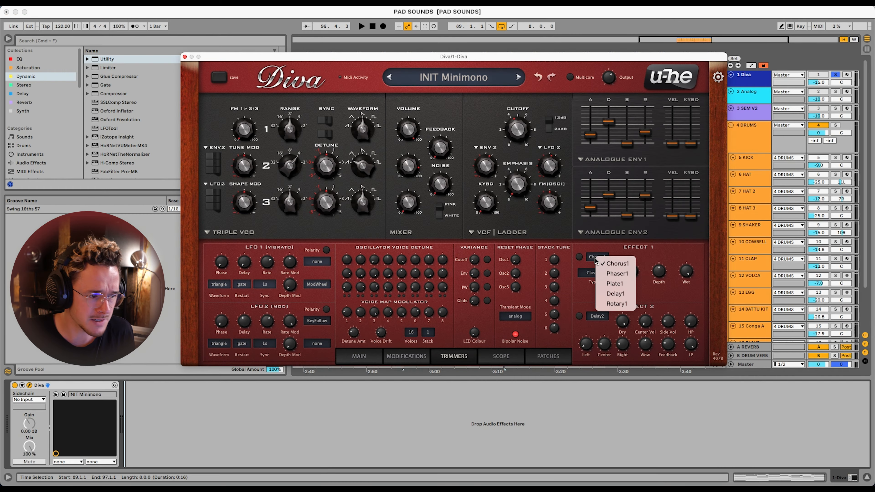
left_click(608, 263)
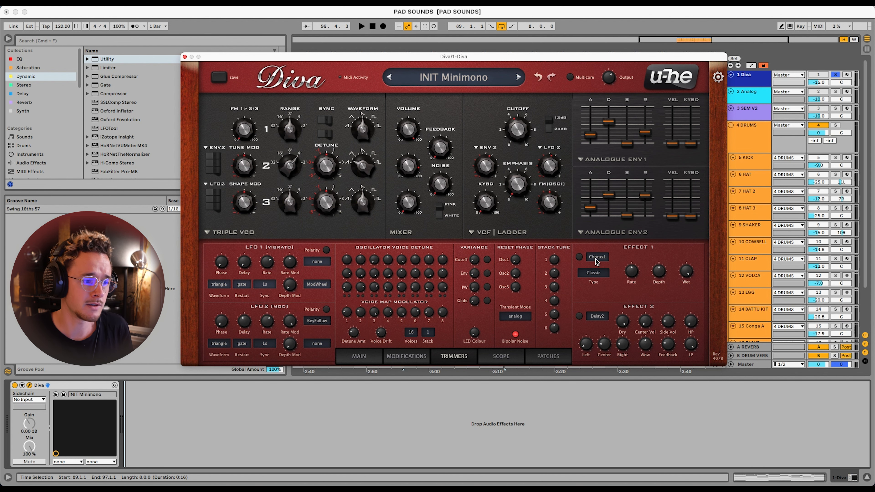
left_click(579, 256)
left_click_drag(686, 271, 686, 294)
key("space")
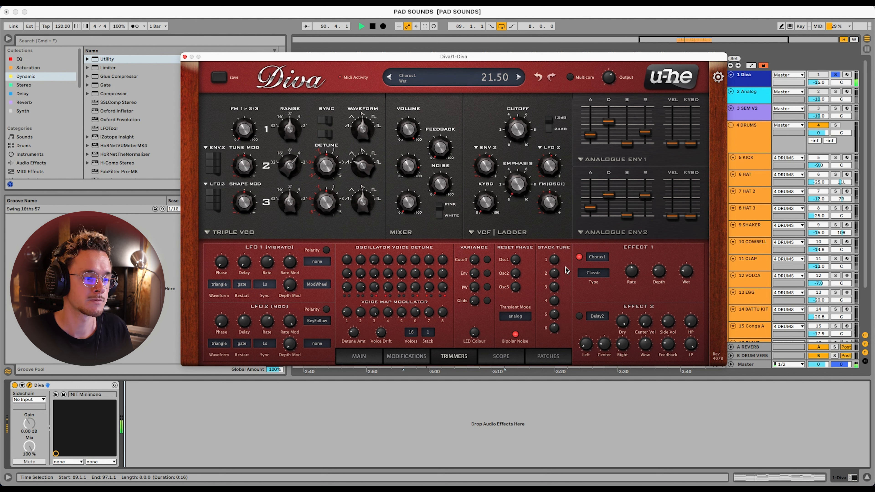
key("space")
Change effect 2 to Plate2, switch it on, and start playback to hear the plate reverb
left_click(600, 317)
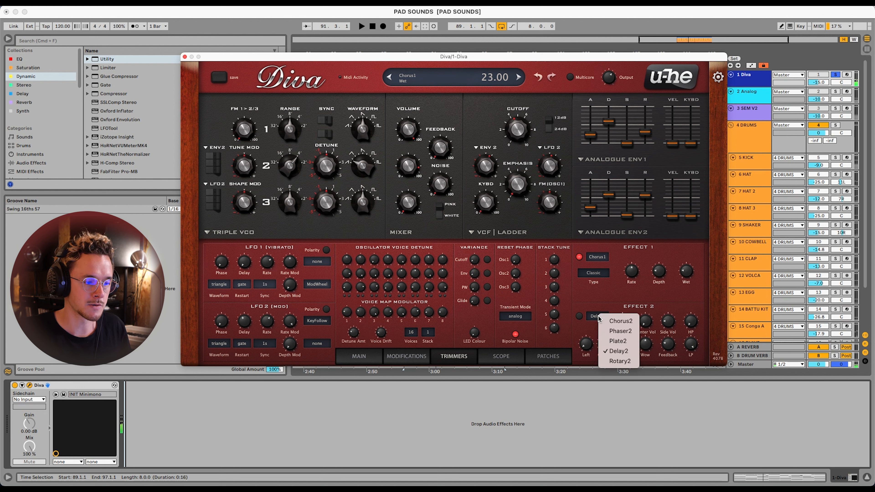
left_click(606, 342)
left_click(579, 316)
key("space")
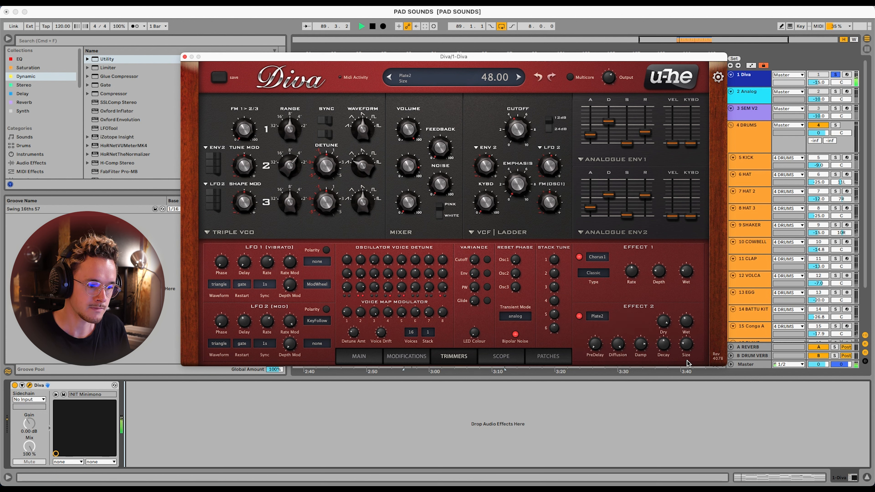
Adjust the plate reverb's wet level and set its diffusion to 31 during playback
left_click_drag(685, 329, 683, 343)
left_click_drag(622, 346, 629, 406)
left_click_drag(623, 349, 630, 303)
left_click_drag(626, 350, 623, 377)
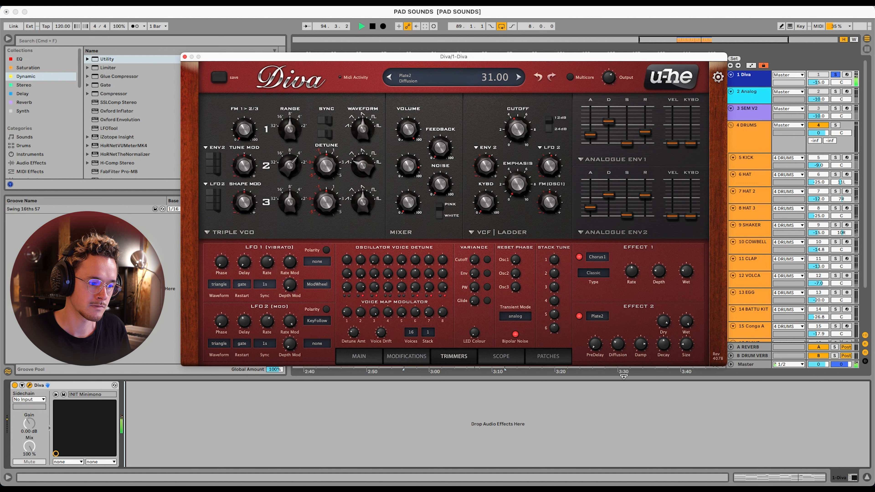
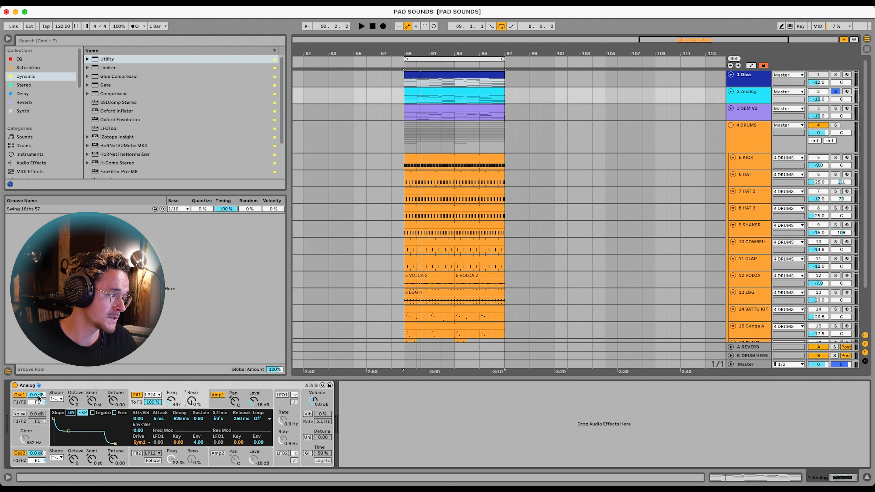
Raise Analog's Osc1 level to 9.5 dB and compare it with the 0.0 dB level during playback
left_click_drag(40, 397, 40, 385)
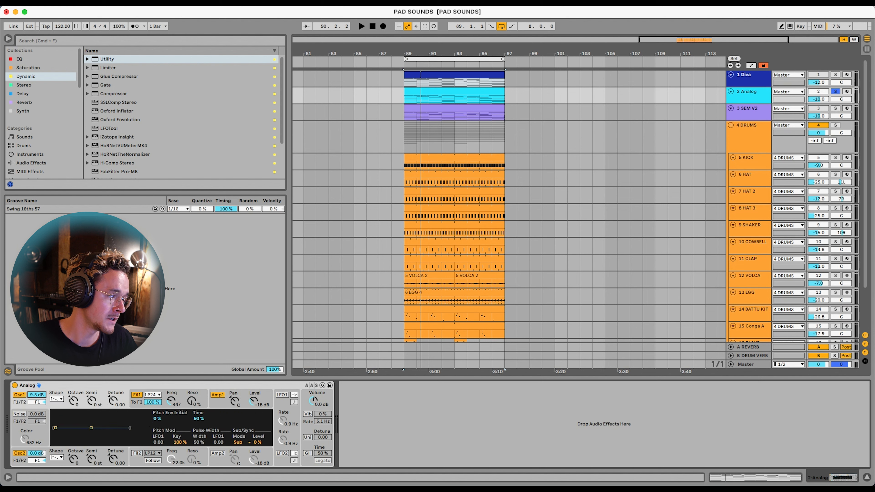
left_click(182, 399)
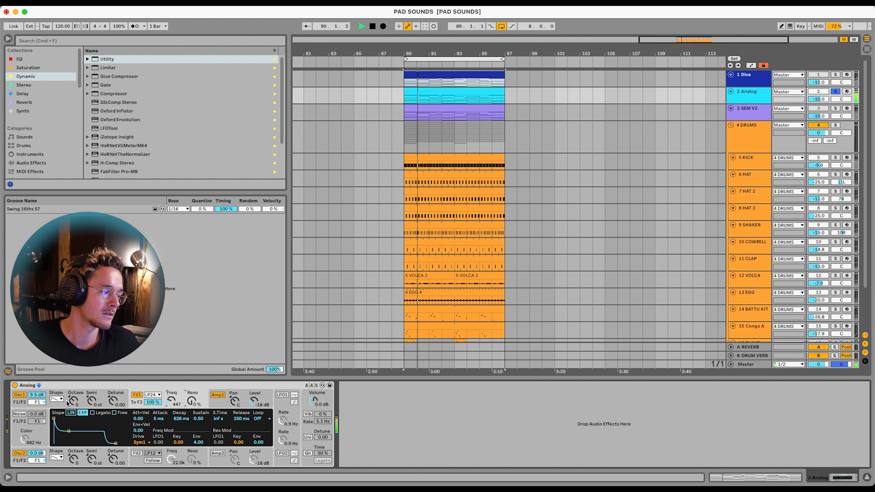
left_click(40, 396)
key("Delete")
key("super+z")
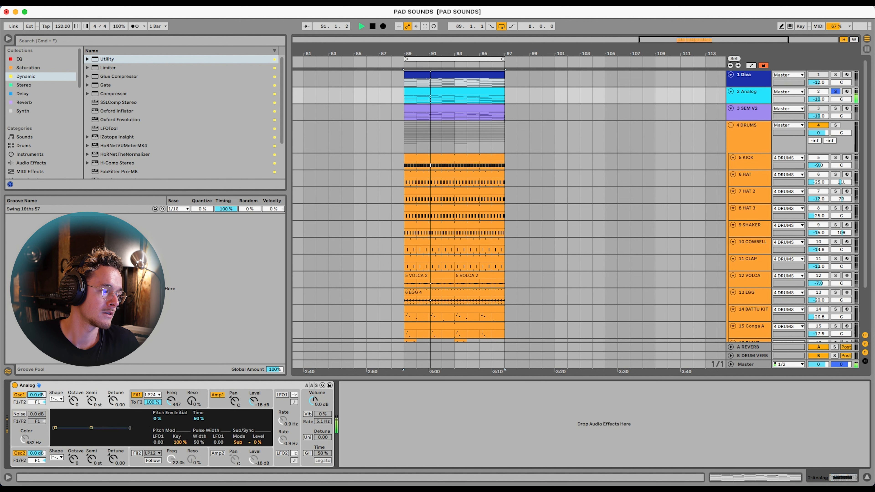
key("space")
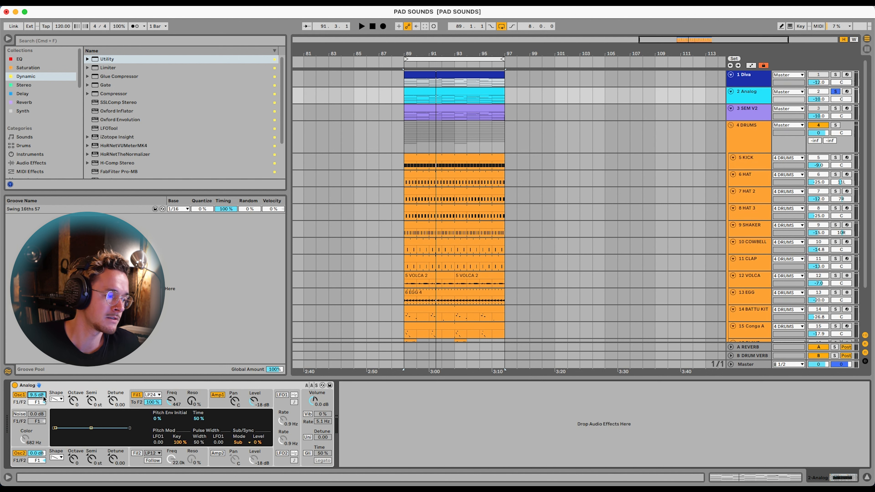
Try the Asym3 drive on filter 1 during playback, and set the drive back to Sym1
left_click(184, 399)
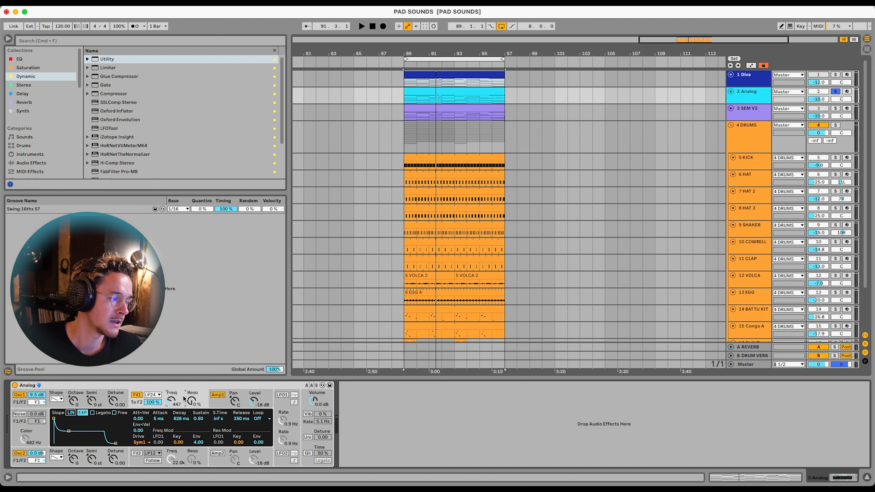
left_click(141, 443)
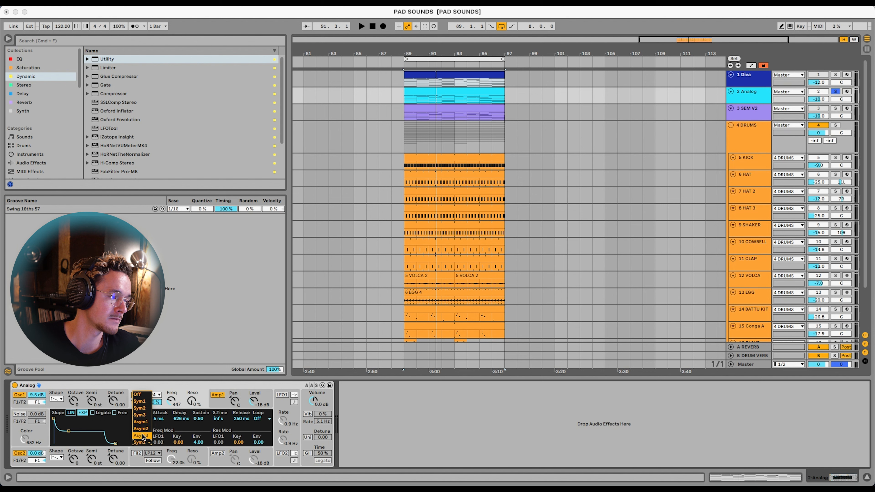
left_click(141, 436)
key("space")
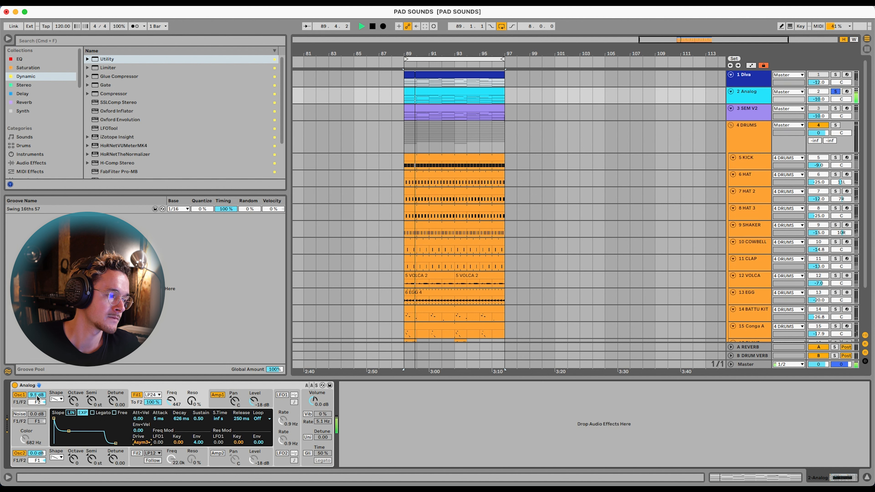
left_click(49, 400)
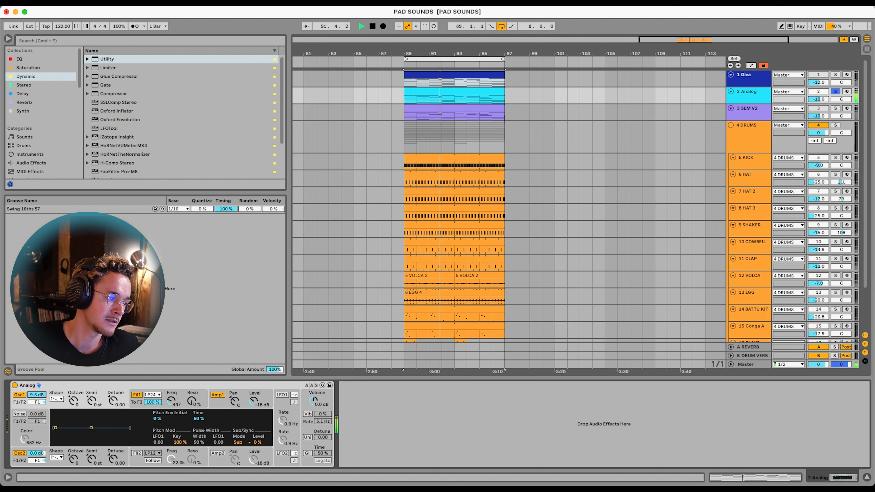
key("space")
left_click(183, 396)
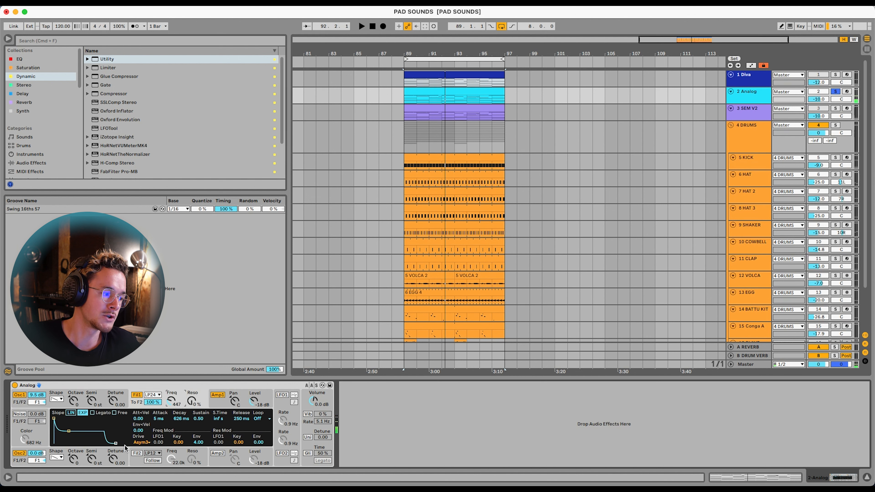
left_click(142, 442)
left_click(139, 401)
key("space")
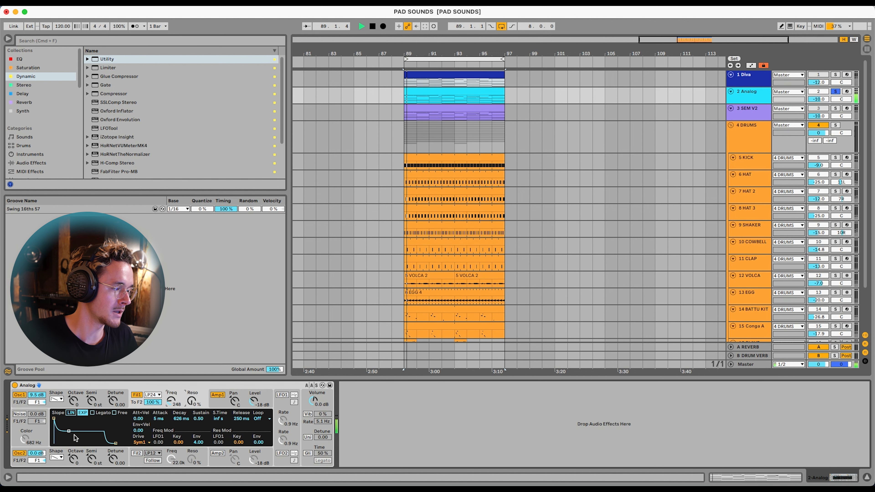
Shape filter 1's envelope with a decay of 1.49 s, full sustain of 1.00 and a release of 542 ms during playback
key("space")
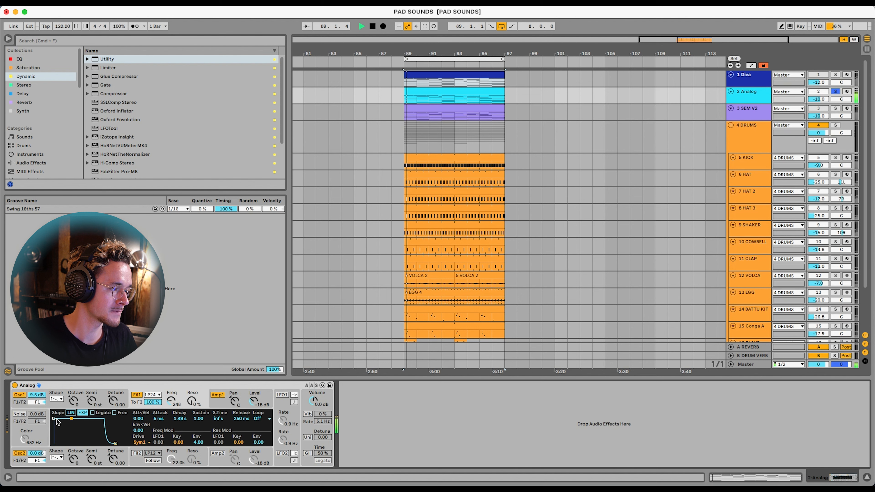
left_click_drag(54, 419, 64, 418)
left_click_drag(116, 443, 118, 443)
left_click_drag(64, 419, 54, 419)
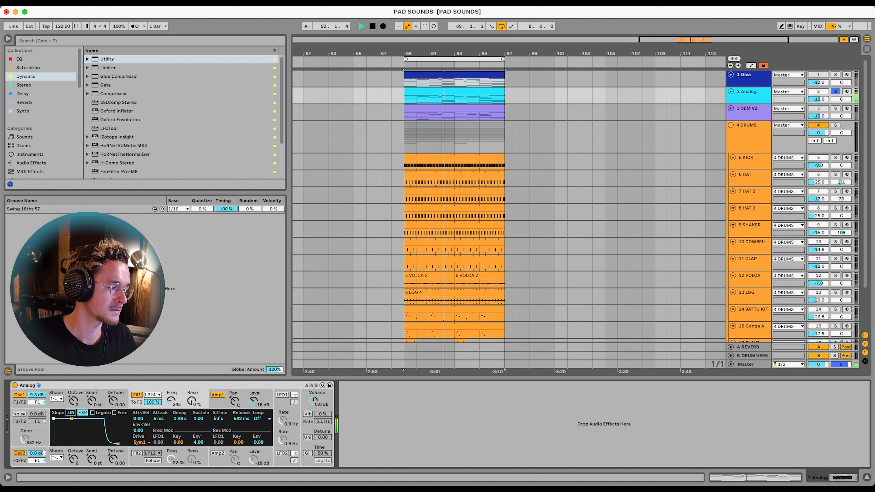
Switch on LFO1 with a tempo-synced rate of 1/8t and let it modulate filter 1's frequency by 0.82
left_click(282, 395)
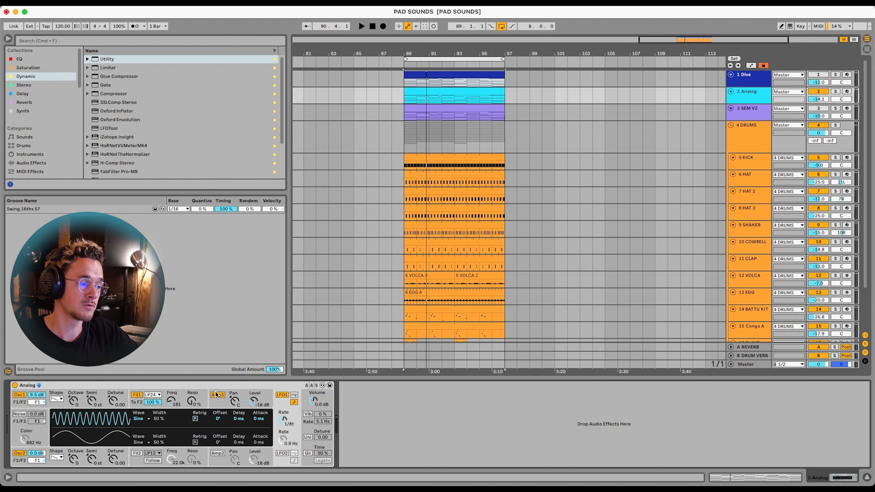
left_click(186, 397)
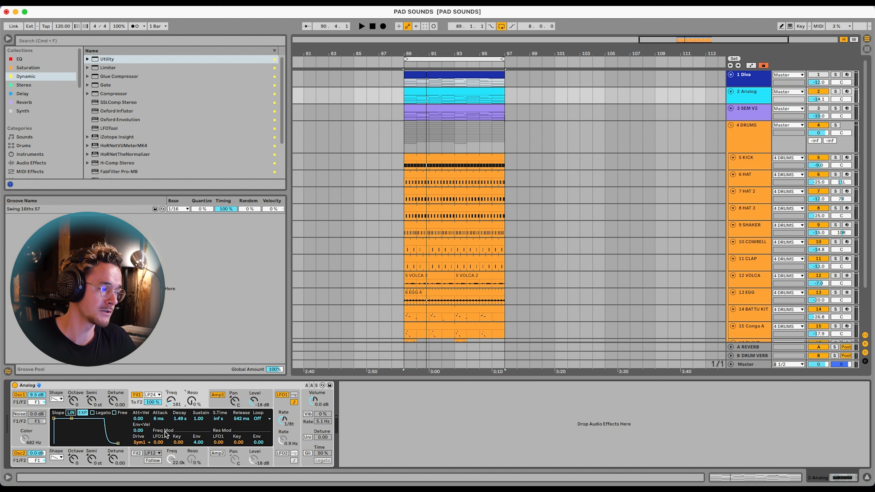
key("space")
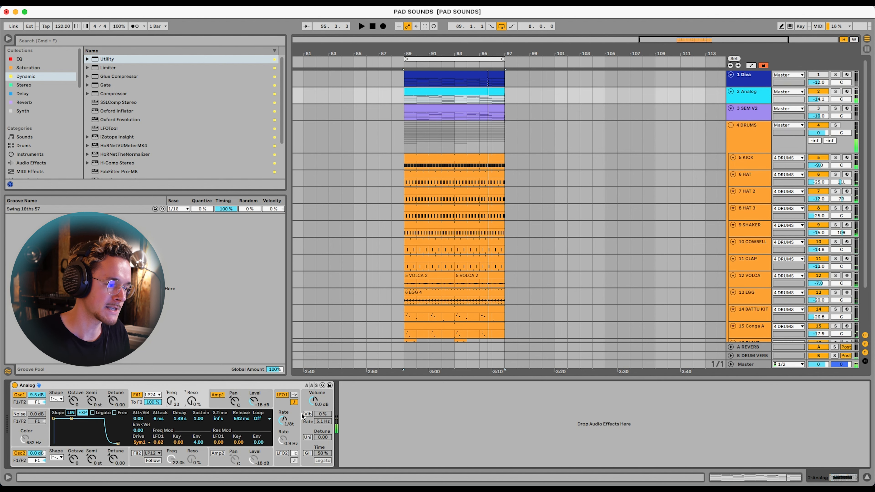
Switch on Analog's vibrato during playback and set its amount to 60% and its rate to 3.6 Hz
left_click(308, 415)
key("space")
mouse_move(321, 414)
left_mouse_down()
mouse_move(320, 387)
mouse_move(322, 427)
left_mouse_up()
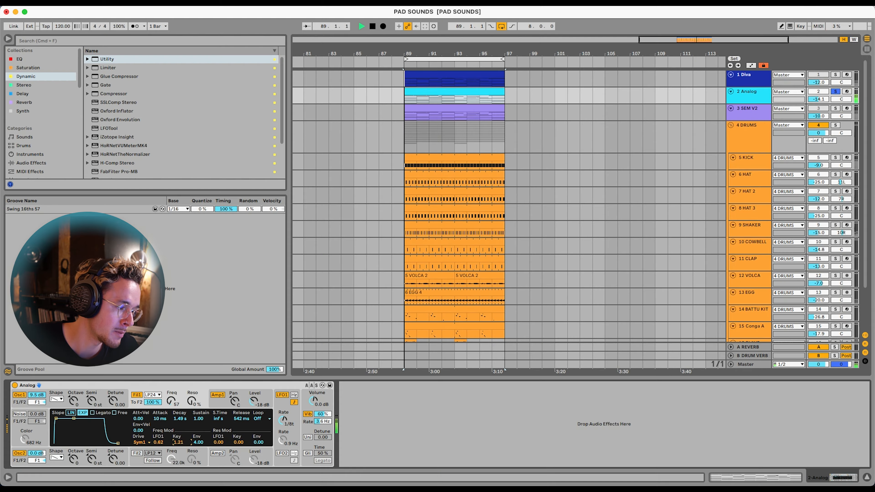
Lower the key modulation of filter 1's frequency to 0.29 during playback
left_click_drag(179, 442, 179, 452)
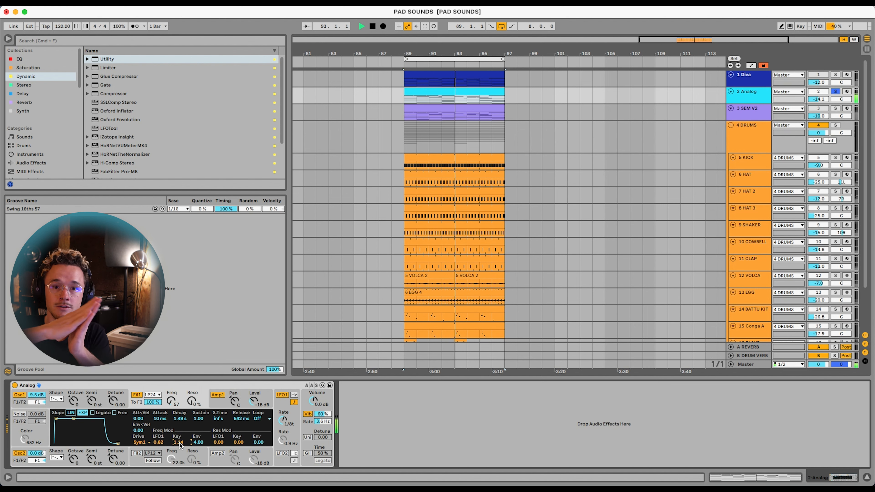
left_click_drag(180, 445, 180, 446)
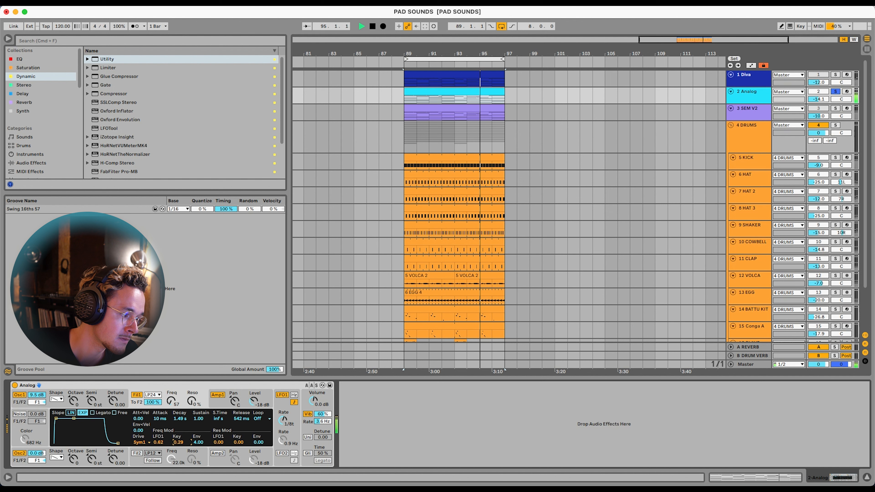
left_click(219, 408)
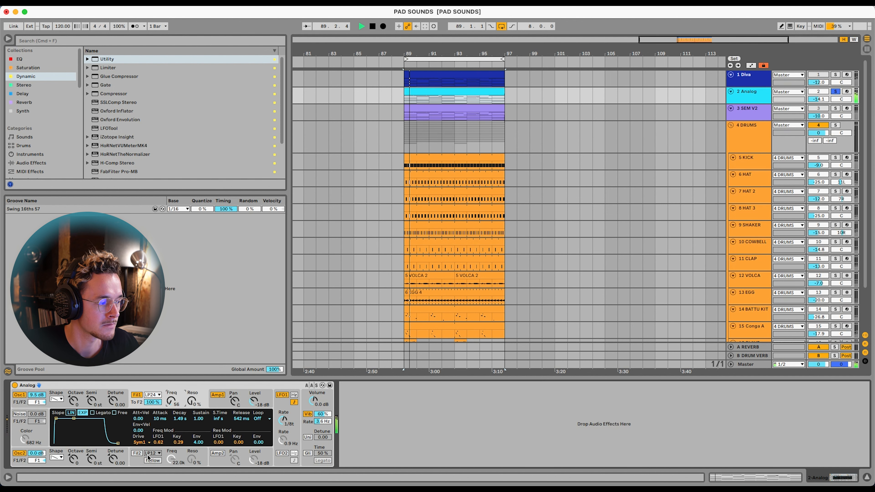
Switch on Analog's noise generator, set its color to 22.0 kHz and its level to -14 dB
left_click(18, 415)
left_click_drag(25, 439, 38, 393)
left_click(38, 414)
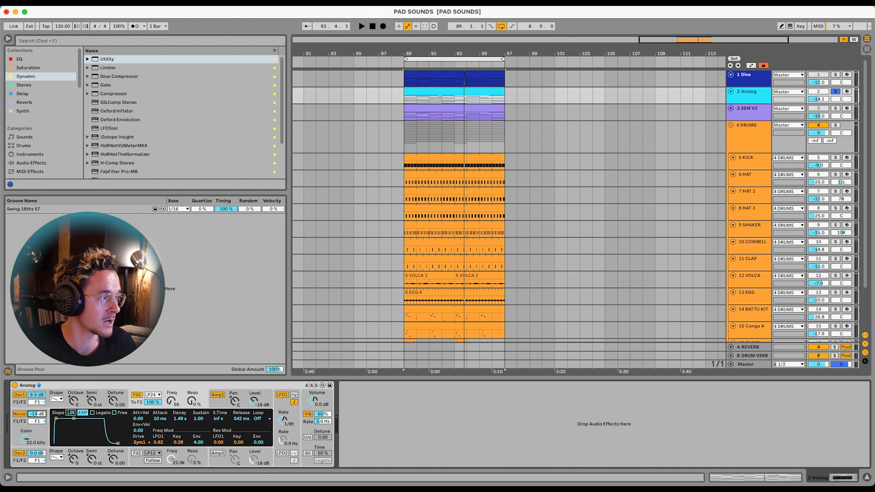
Add FabFilter Pro-Q 3 from the EQ collection to the Analog track and start playback to see the spectrum
left_click(29, 61)
double_click(125, 109)
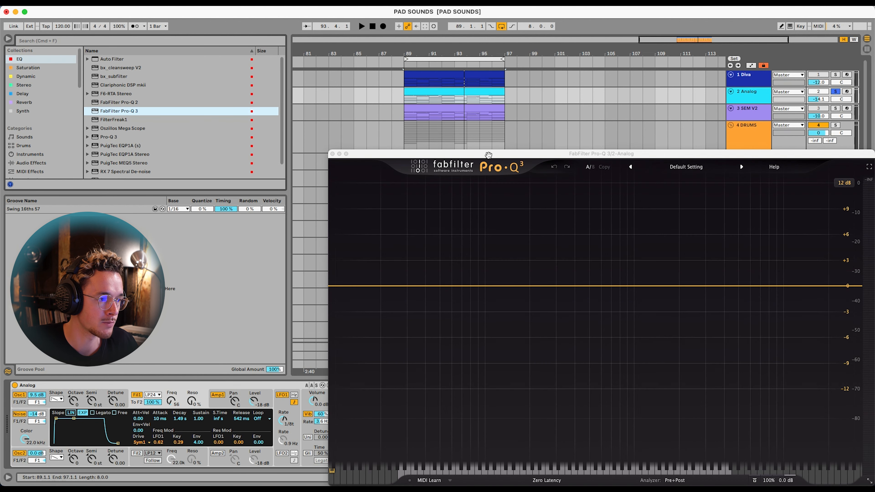
left_click_drag(488, 155, 448, 91)
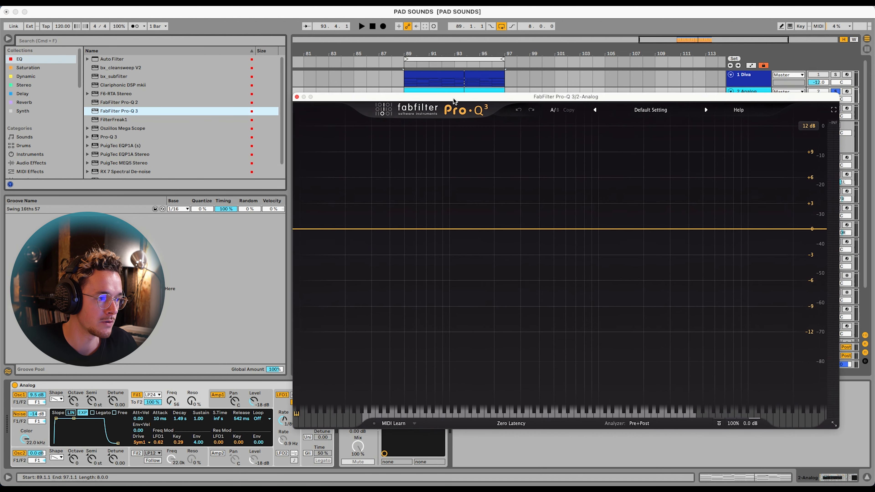
key("space")
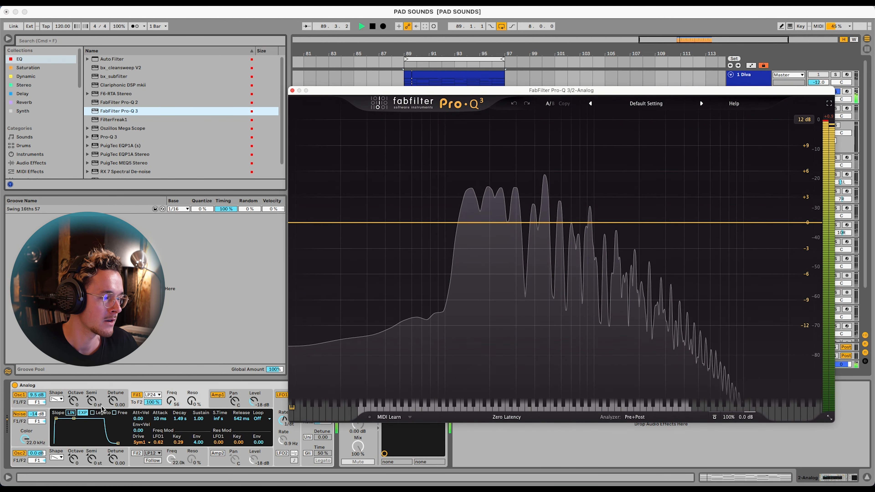
Compare the pad with the noise off and on, examining the low end of the Pro-Q 3 spectrum
left_click(19, 414)
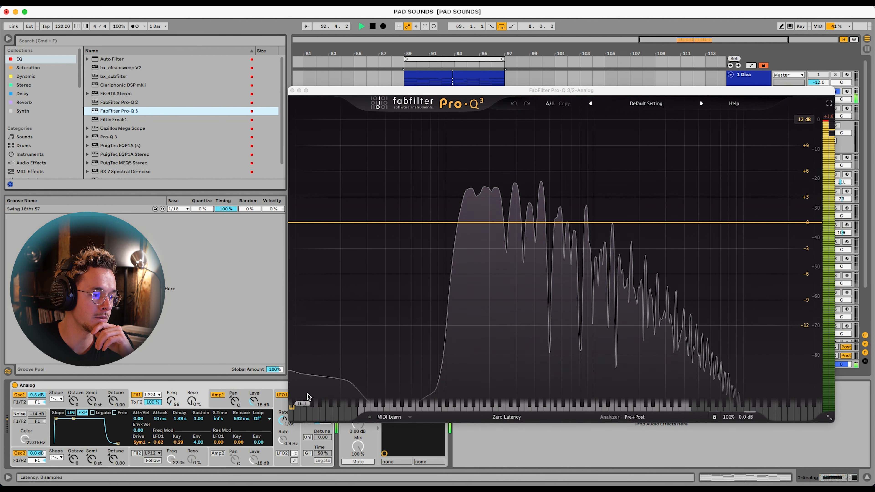
left_click(20, 413)
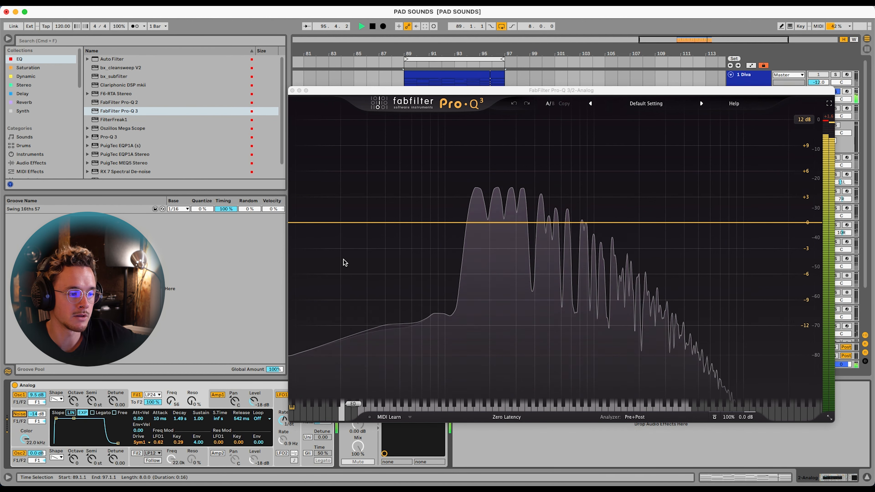
left_click(299, 223)
left_click_drag(299, 224, 457, 222)
Set LFO1's rate to 1/16 and its delay to about 320 ms, and fine-tune filter 1's cutoff frequency during playback
left_click(284, 419)
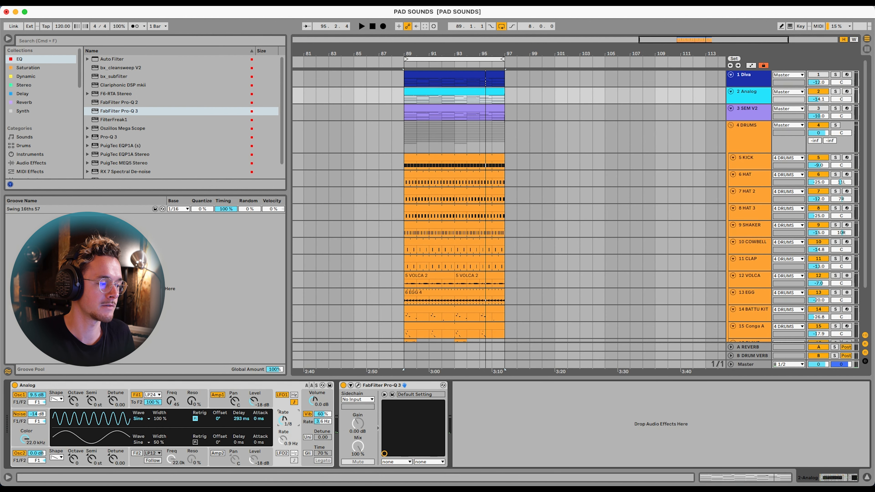
left_click_drag(284, 420, 284, 413)
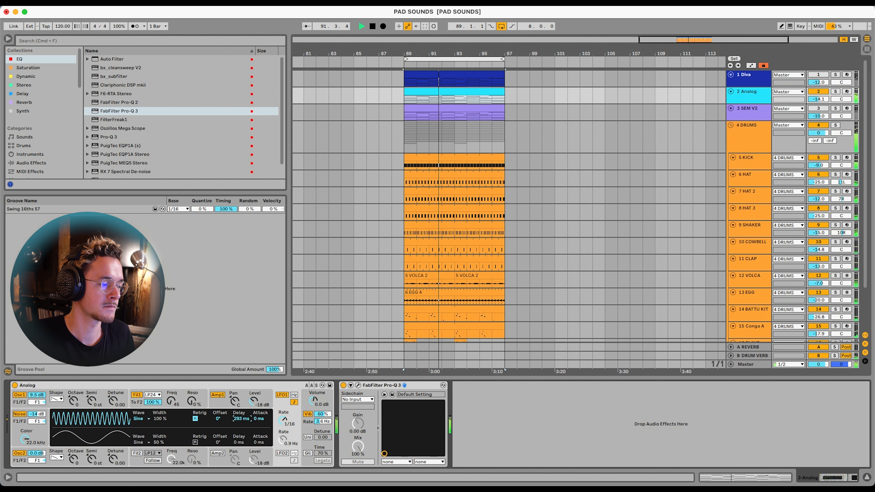
left_click_drag(234, 418, 234, 414)
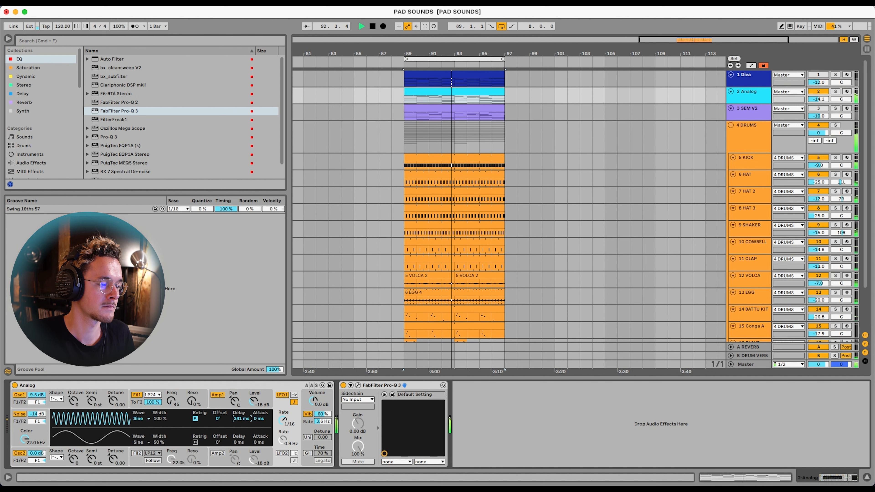
left_click_drag(241, 418, 241, 422)
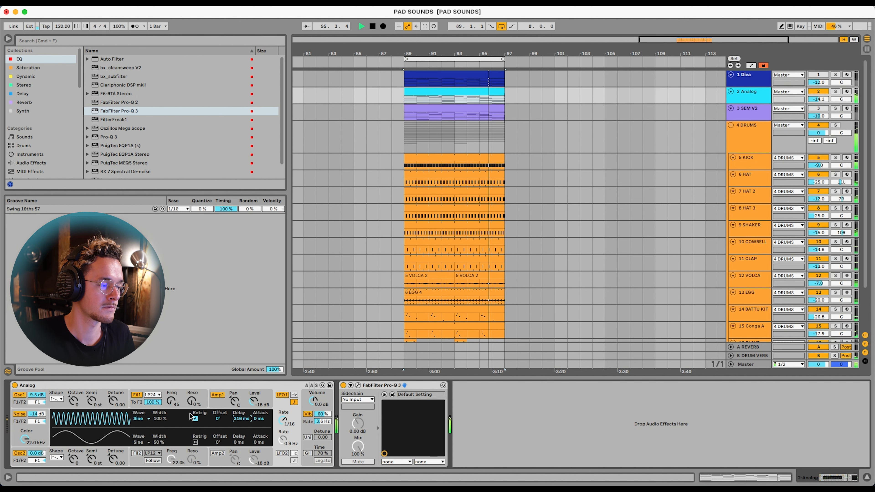
left_click_drag(173, 401, 172, 399)
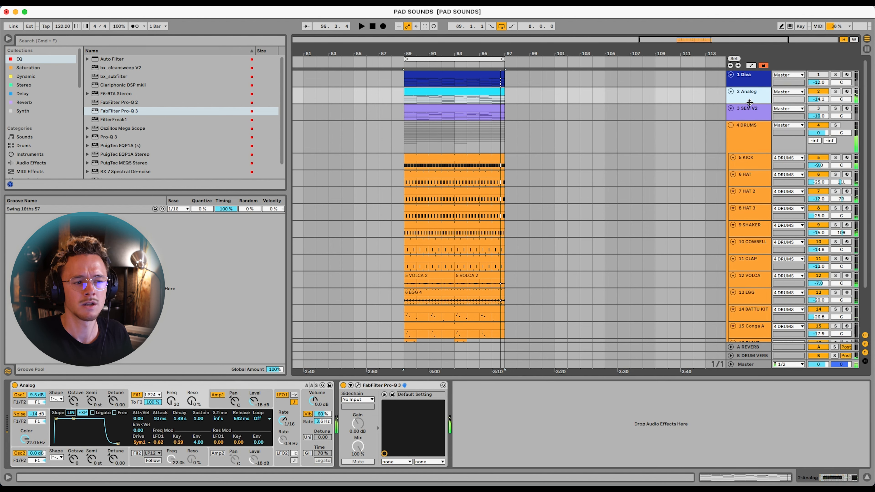
Expand the Analog track, raise its reverb send to -4.7 dB, and audition the send with the track soloed
left_click_drag(749, 104, 749, 128)
key("space")
mouse_move(814, 106)
left_mouse_down()
mouse_move(815, 97)
mouse_move(814, 111)
left_mouse_up()
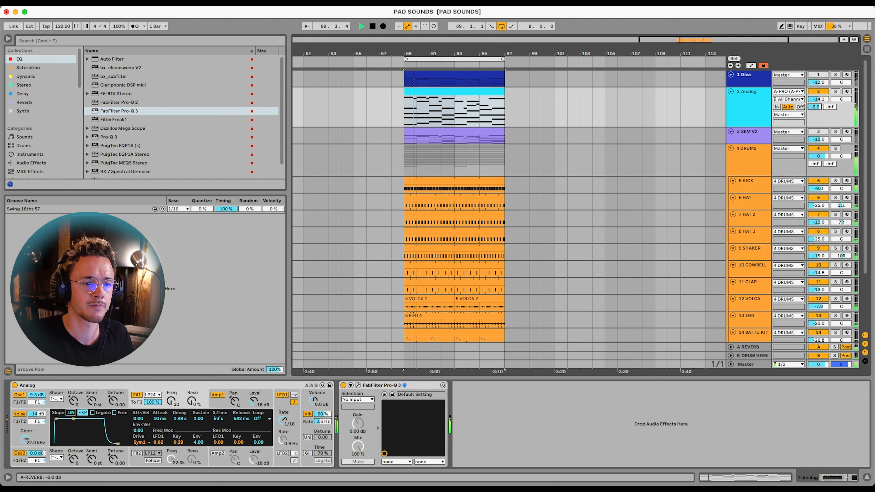
left_click(836, 92)
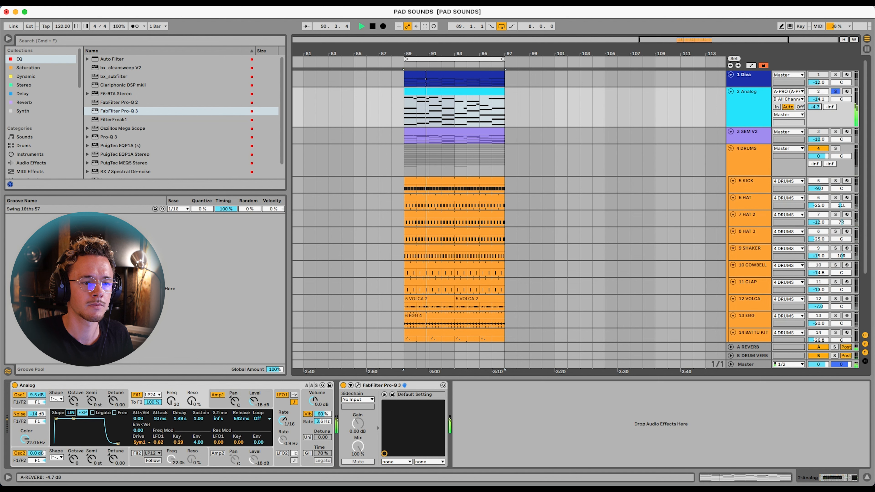
left_click(835, 91)
Lower the Analog track's reverb send to -inf and stop playback
left_click_drag(814, 106, 814, 138)
left_click(742, 103)
key("space")
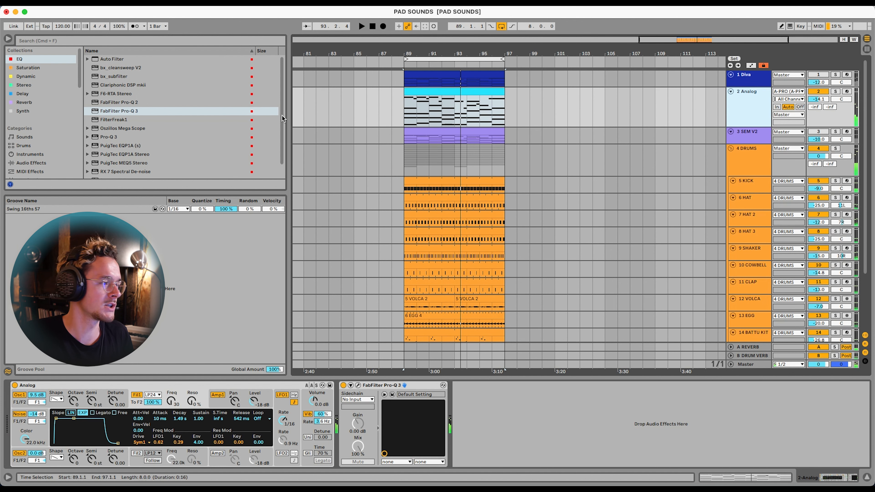
Add ValhallaRoom from the Reverb collection after Pro-Q 3 on the Analog track and set its mix to 20% during playback
left_click(27, 102)
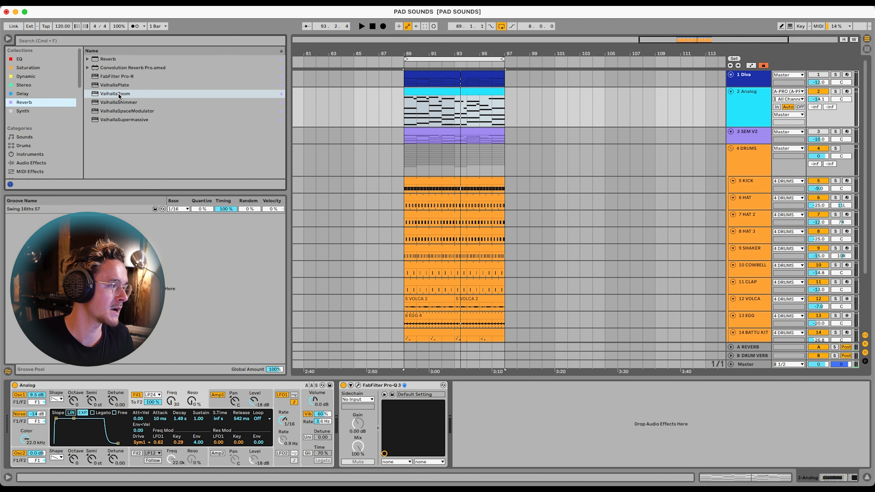
left_click(119, 95)
left_click_drag(472, 303, 501, 417)
key("space")
left_click_drag(311, 158, 310, 224)
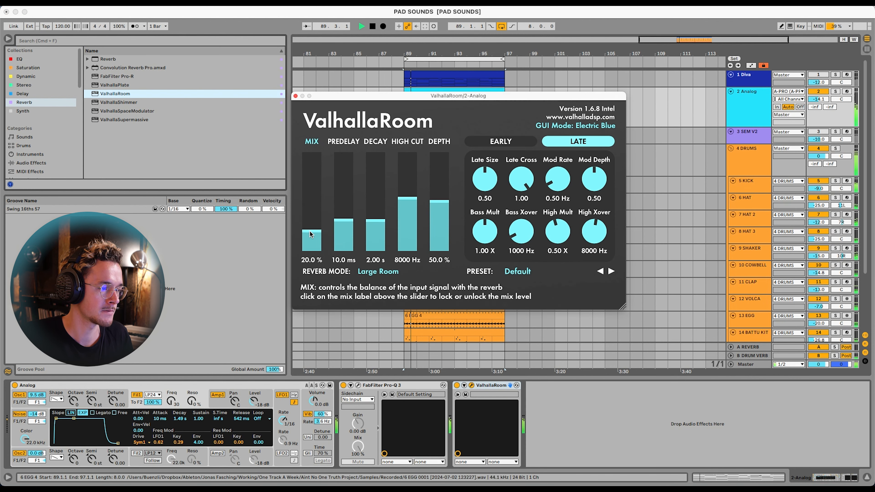
Set ValhallaRoom's decay to 1.01 s, mix to 9.3% and predelay to 2.2 ms during playback
left_click(372, 224)
left_click(312, 240)
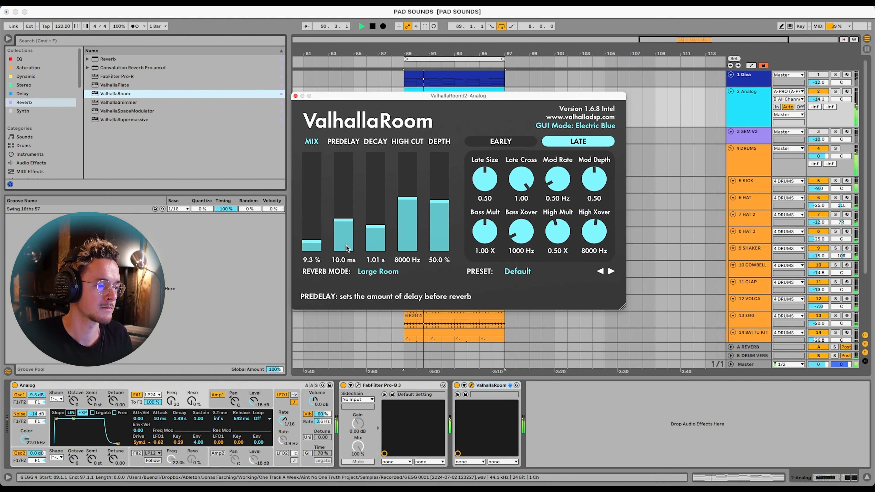
left_click(346, 230)
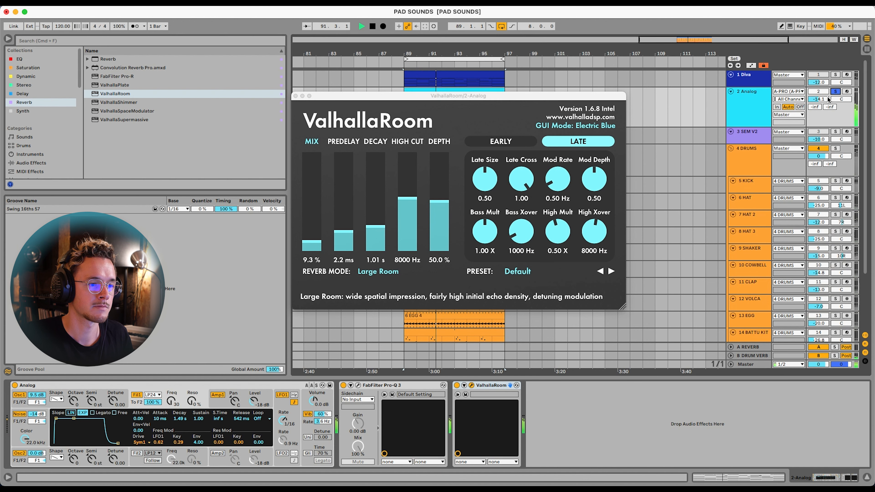
left_click(375, 228)
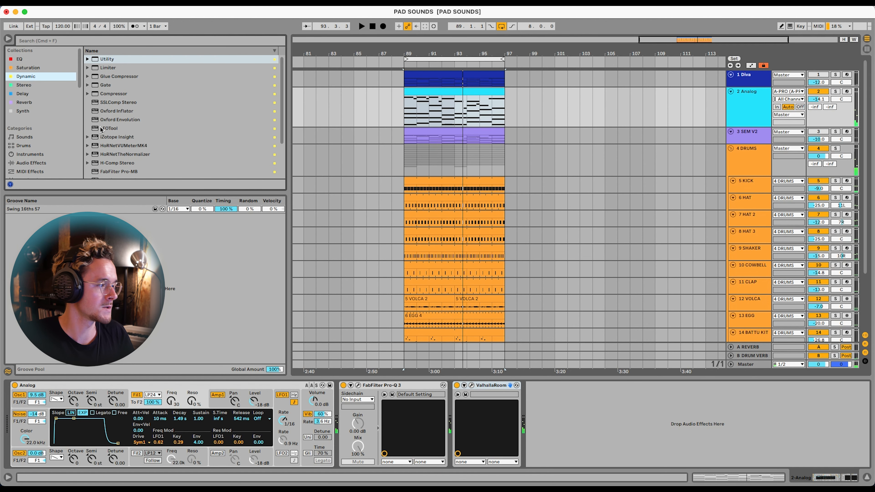
Add LFOTool from the Dynamic collection after ValhallaRoom on the Analog track and raise its volume curve's start and middle points
double_click(100, 127)
key("space")
left_click(343, 189)
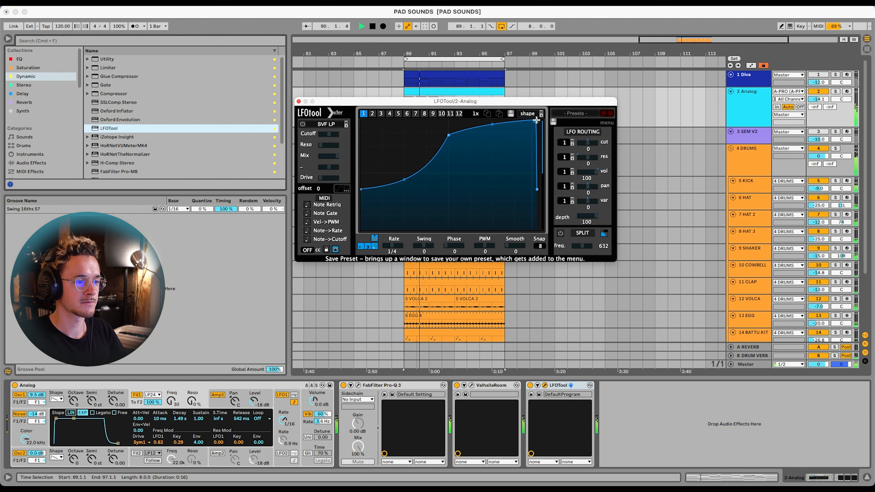
left_click_drag(448, 134, 448, 120)
left_click_drag(360, 189, 360, 175)
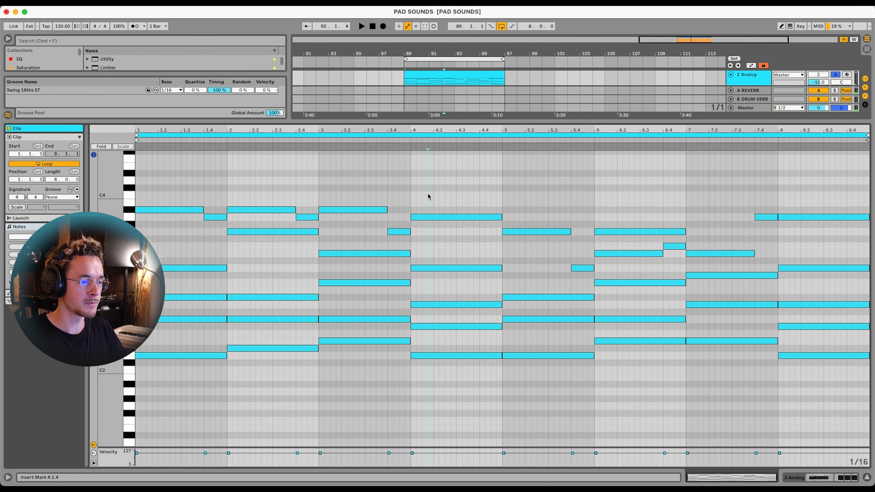
Transpose all notes in the Analog clip up one octave and return to the track's devices
key("super+a")
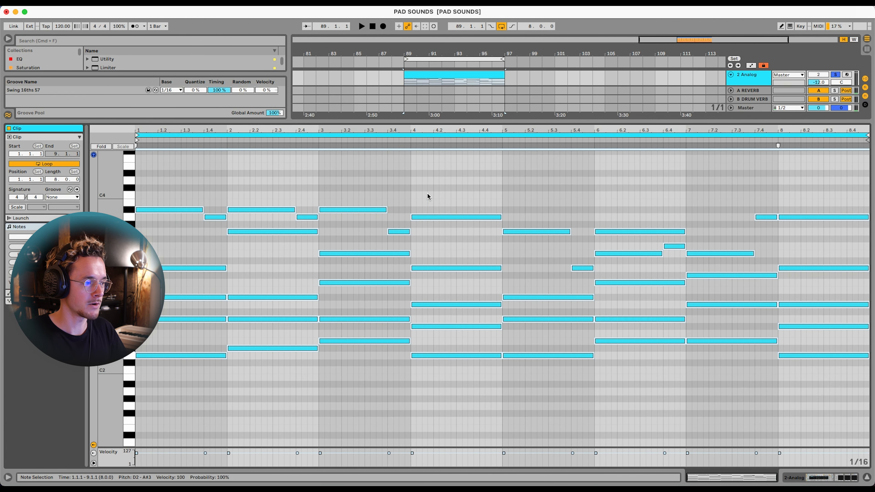
key("shift+Up")
double_click(755, 78)
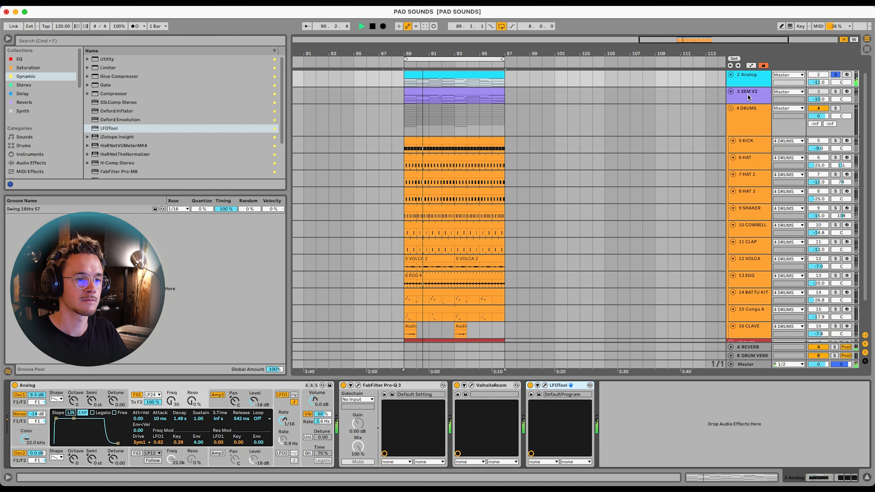
Pan the Analog track to 26L while playing it together with the Diva track, and select the Diva and Analog tracks
scroll(744, 112, "up", 1)
key("space")
key("space")
left_click_drag(844, 101, 843, 109)
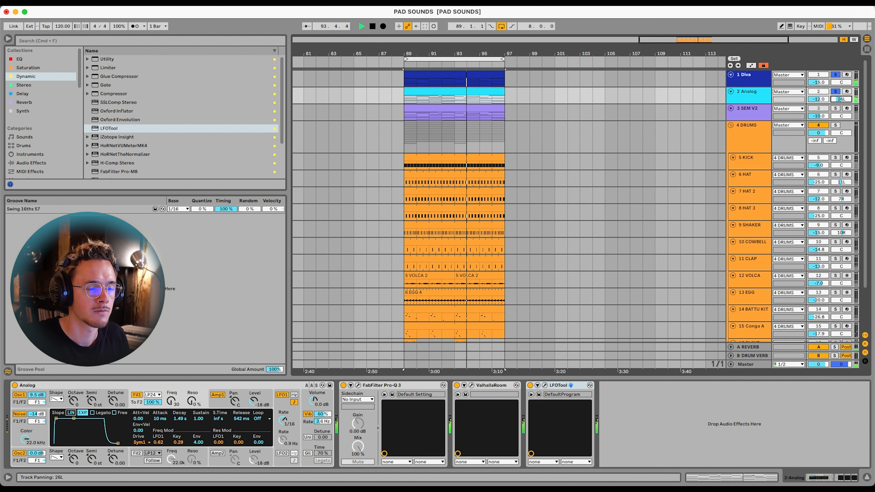
left_click(753, 79)
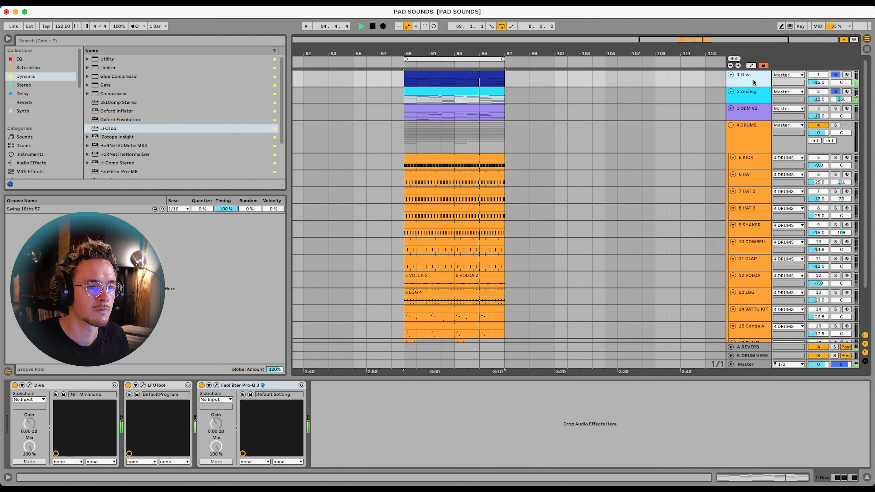
left_click(752, 98)
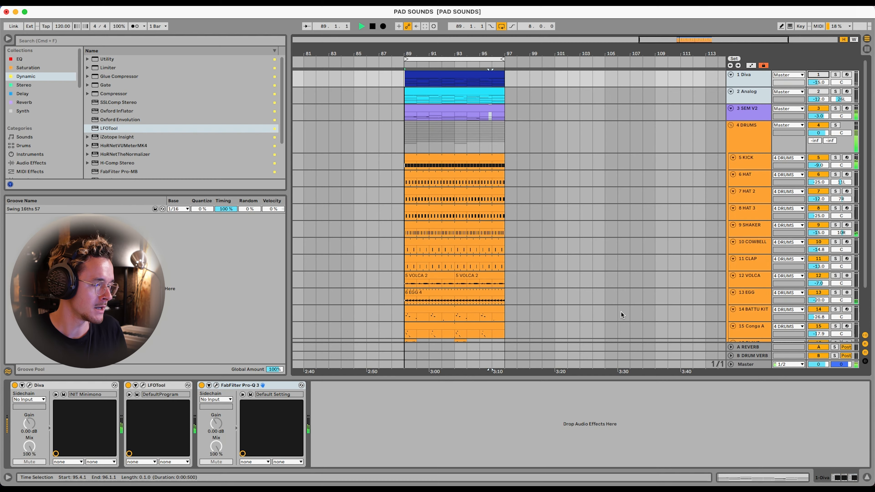
Open the SEM V2 synth's plug-in window from the SEM V2 track and reposition it
double_click(738, 110)
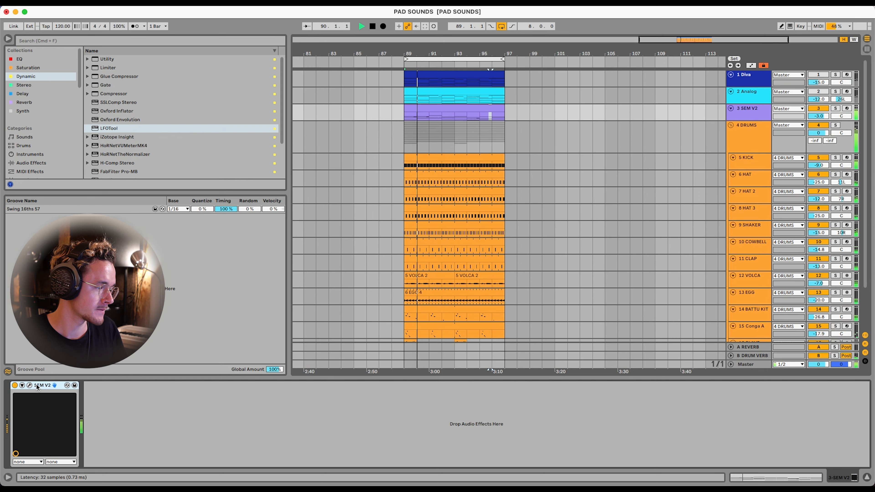
left_click(29, 385)
left_click_drag(598, 12, 594, 16)
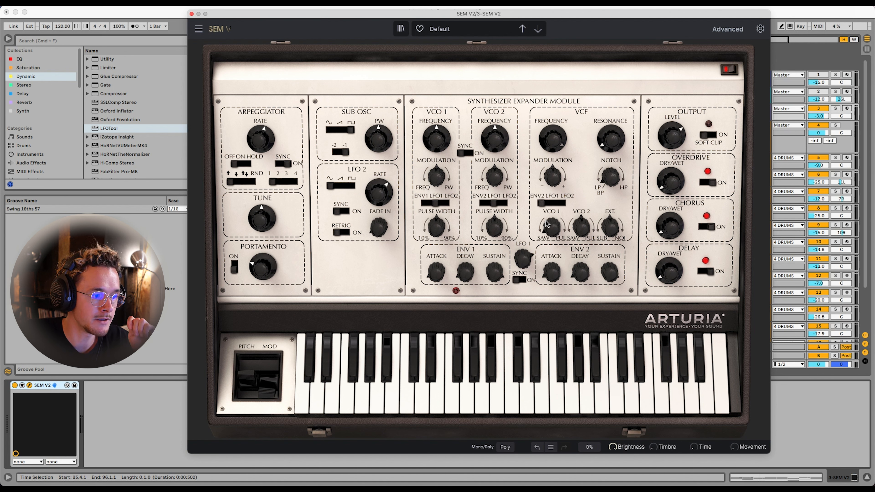
Solo the SEM V2 track during playback and turn VCO 1's mix toward the saw wave
left_click_drag(550, 236, 553, 228)
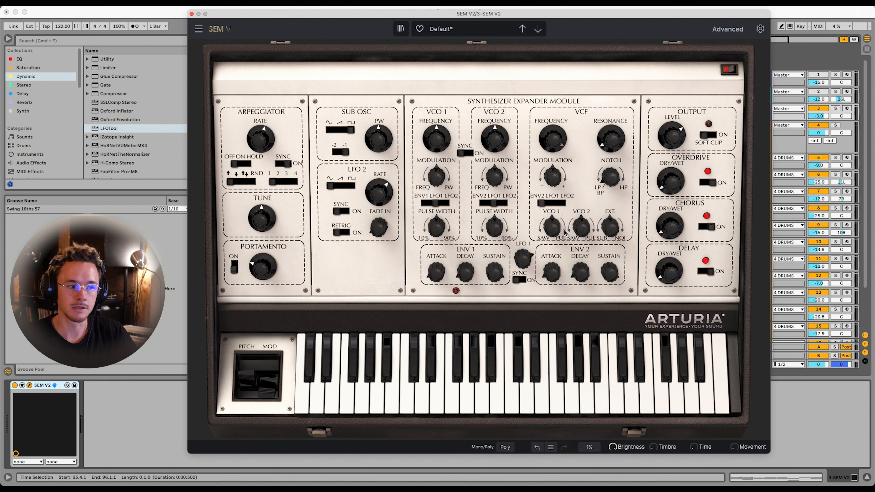
key("space")
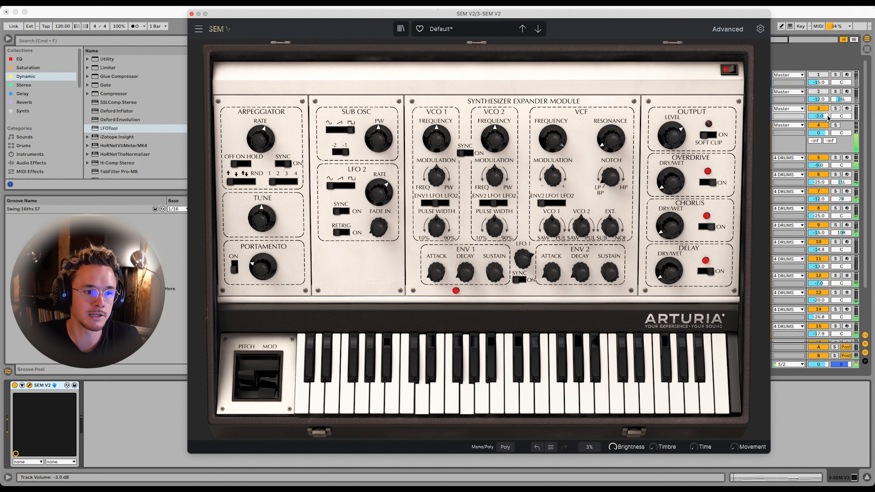
left_click(835, 109)
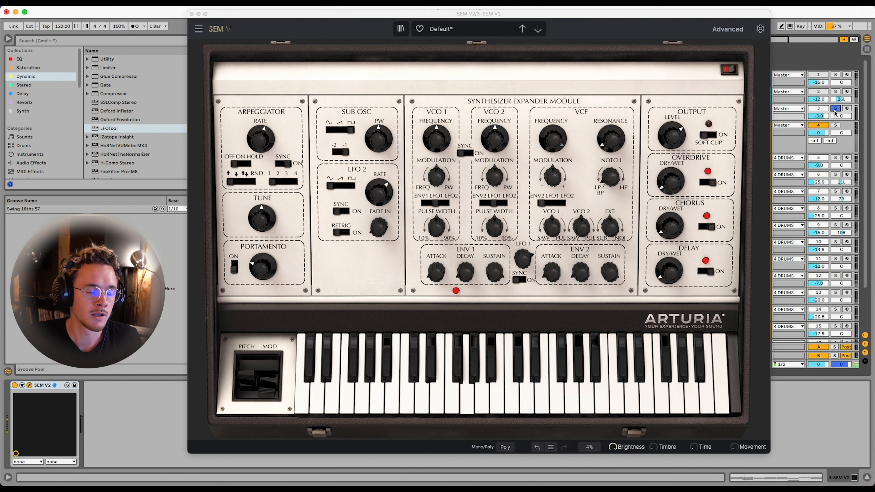
left_click_drag(570, 234, 552, 225)
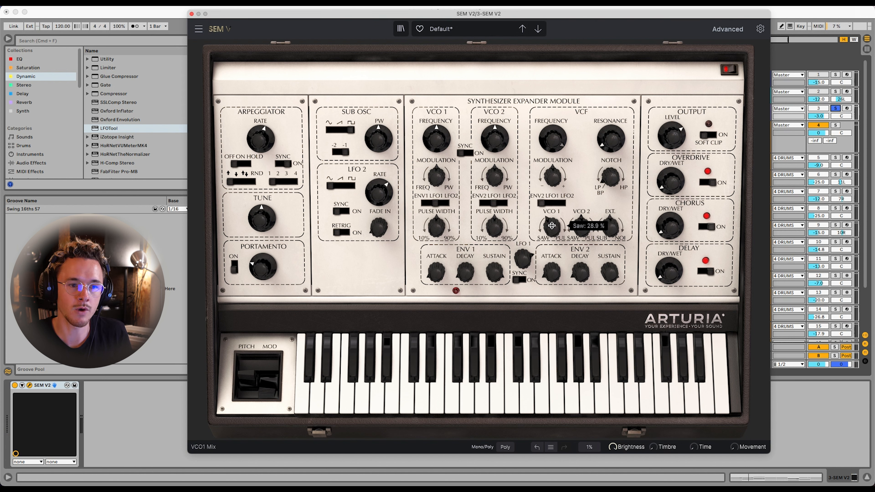
left_click_drag(548, 231, 550, 283)
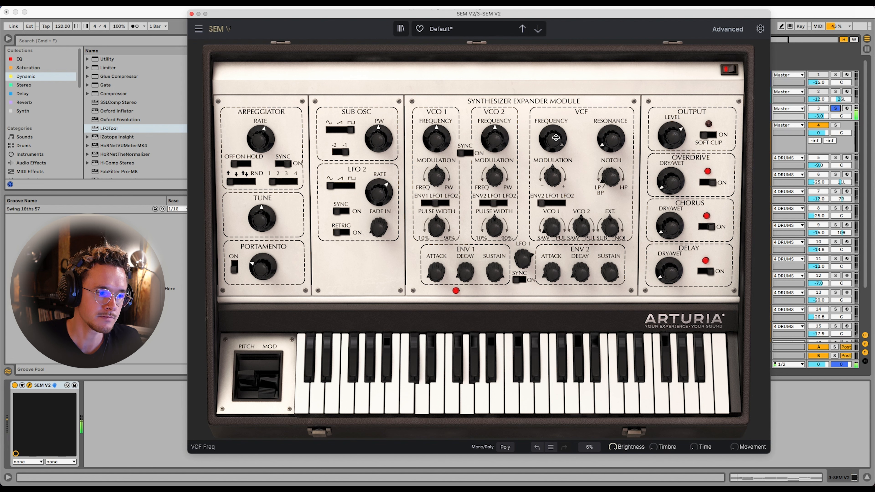
Adjust SEM V2's VCF frequency and raise ENV 1's decay and attack during playback
mouse_move(552, 138)
left_mouse_down()
mouse_move(552, 124)
mouse_move(553, 138)
left_mouse_up()
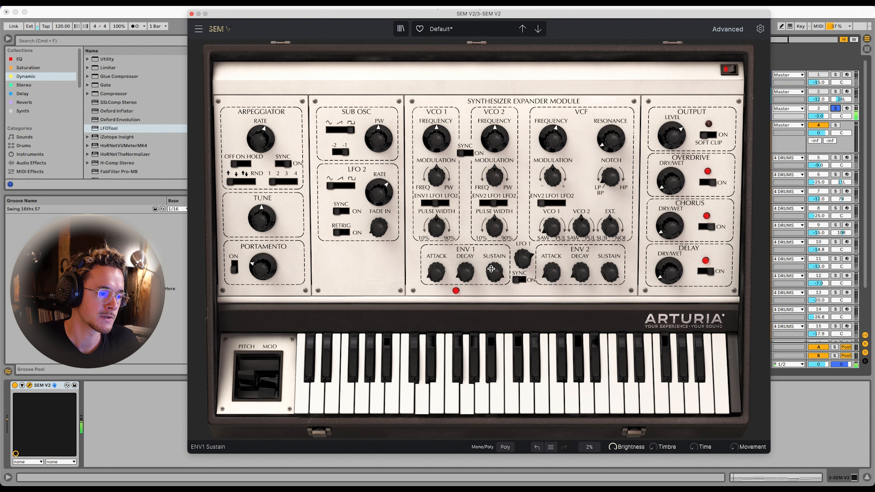
mouse_move(494, 269)
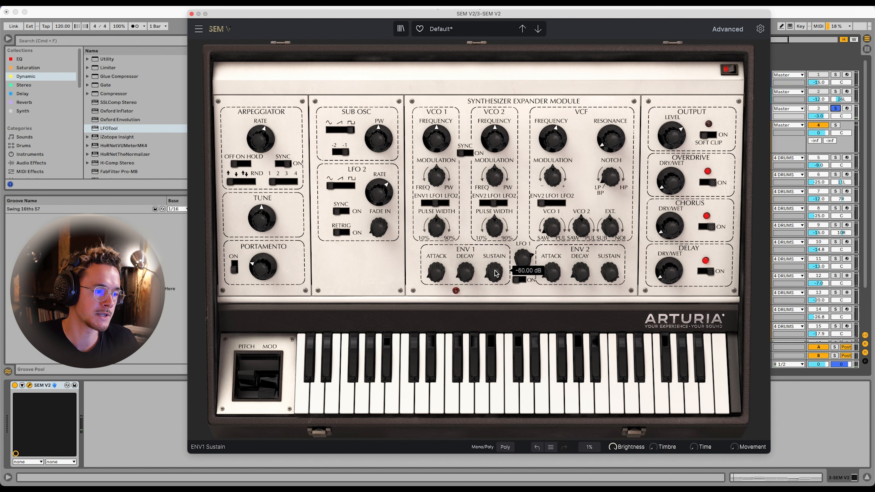
left_click_drag(465, 270, 473, 227)
mouse_move(441, 271)
left_mouse_down()
mouse_move(467, 254)
mouse_move(436, 257)
mouse_move(438, 265)
left_mouse_up()
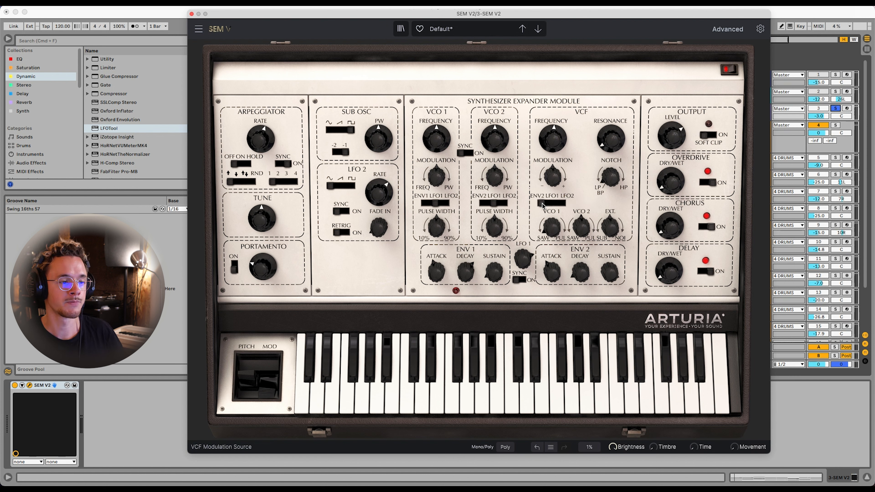
Adjust ENV 2's decay and set the VCF modulation amount to 36.80%, balancing it against the filter frequency
left_click_drag(581, 272, 614, 338)
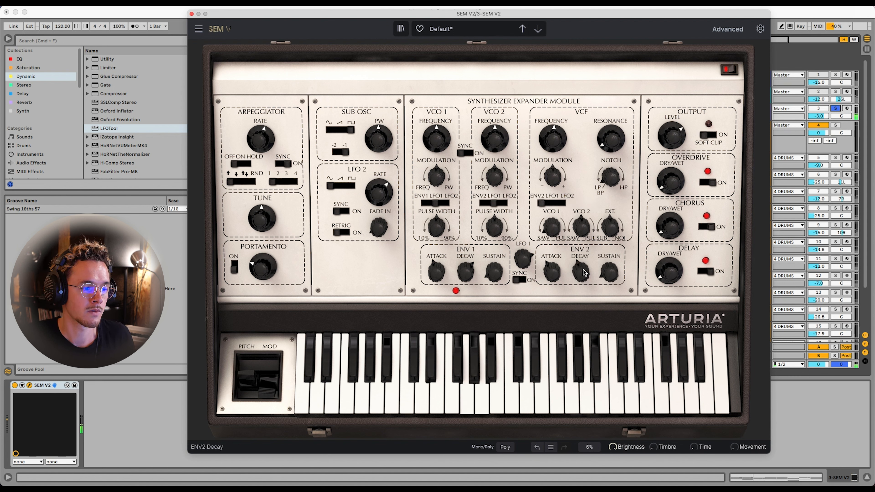
left_click_drag(553, 180, 553, 162)
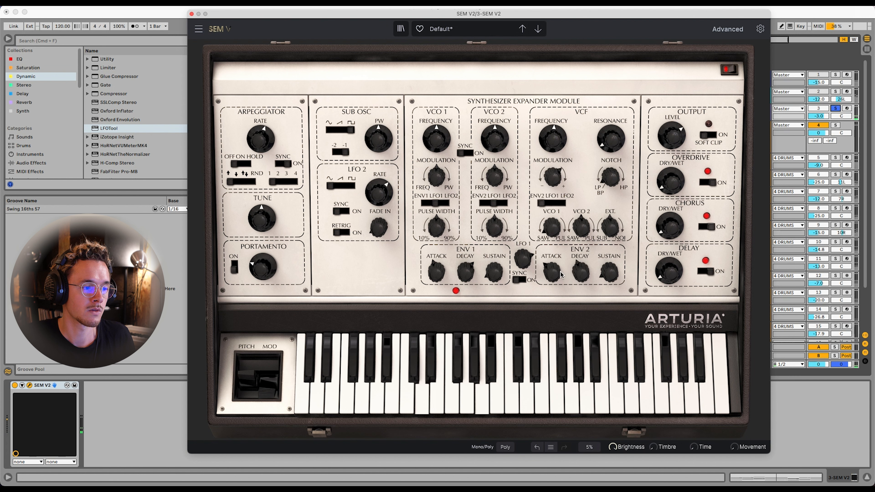
left_click_drag(549, 148, 553, 178)
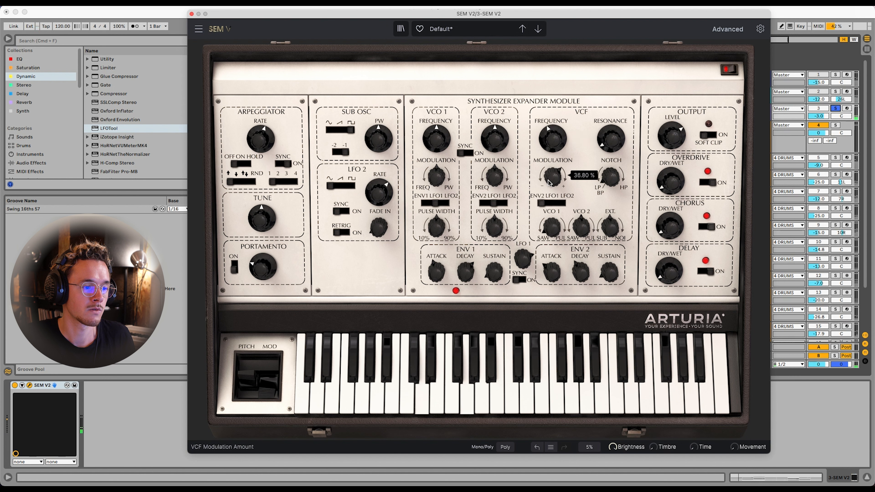
Raise SEM V2's delay dry/wet amount and fine-tune the VCF frequency
left_click_drag(669, 275, 668, 255)
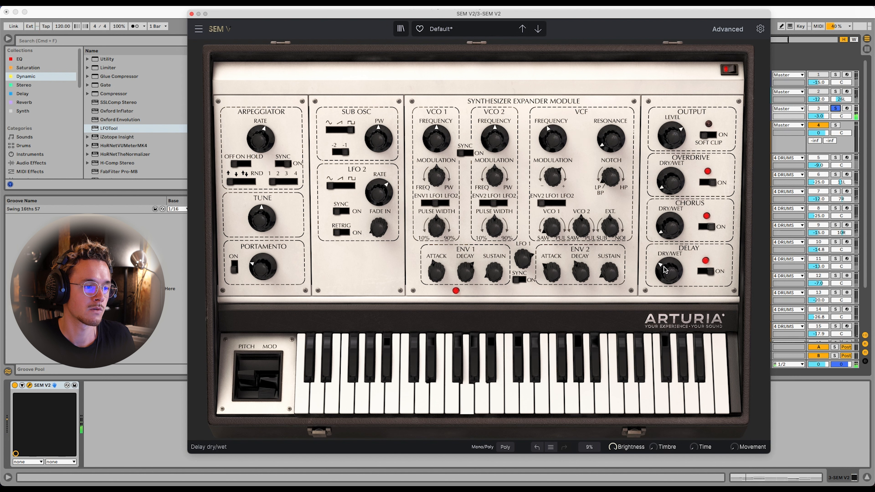
left_click_drag(558, 139, 557, 142)
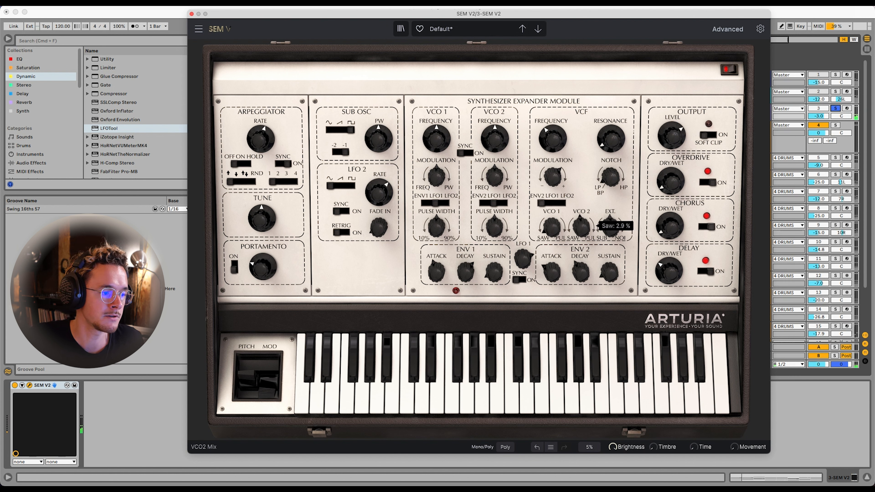
Set VCO 2's coarse frequency to -12 semitones and the portamento time to 10 ms during playback
mouse_move(490, 137)
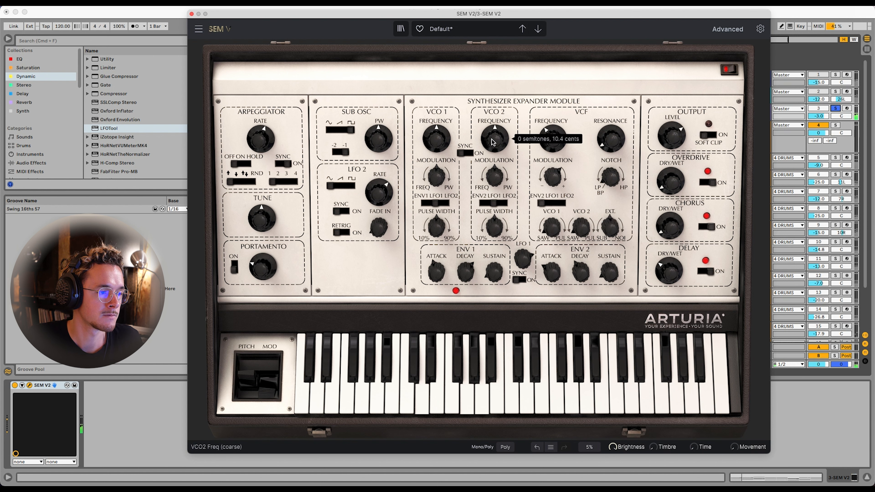
left_click_drag(493, 141, 492, 158)
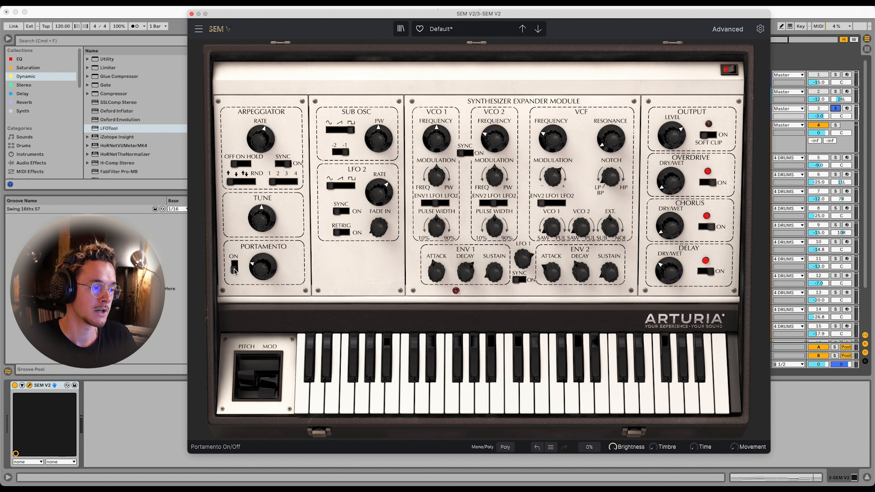
mouse_move(235, 271)
mouse_move(265, 269)
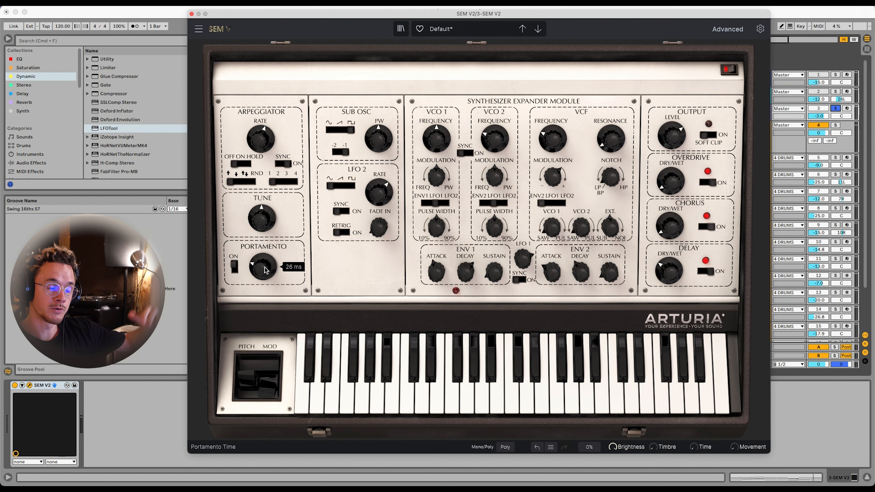
key("space")
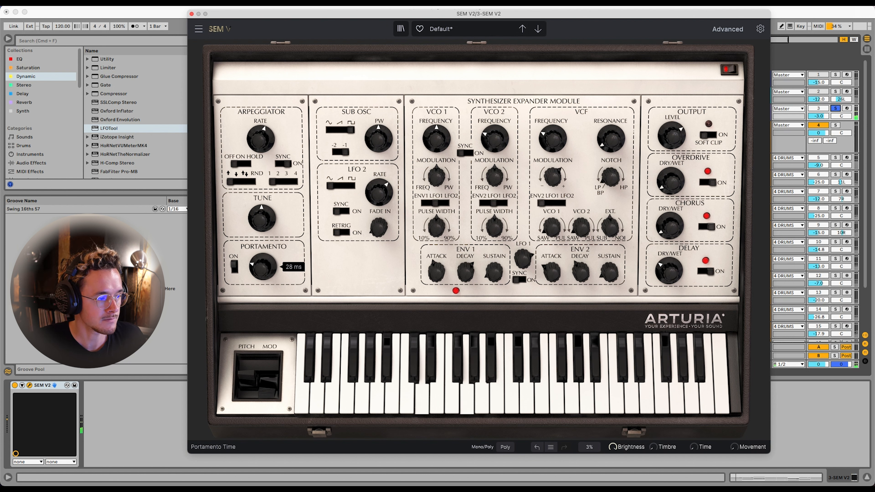
left_click_drag(265, 270, 265, 271)
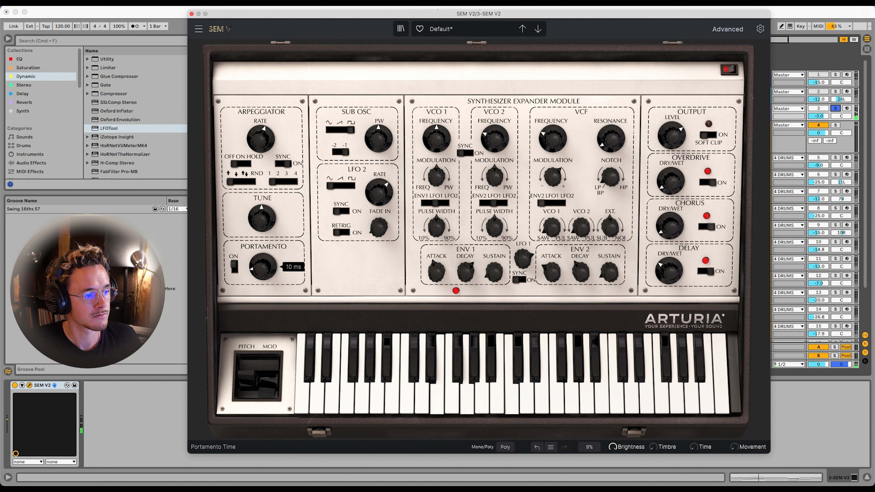
Adjust the sub oscillator/noise mix and fine-tune the VCF frequency of SEM V2
left_click_drag(551, 140, 551, 142)
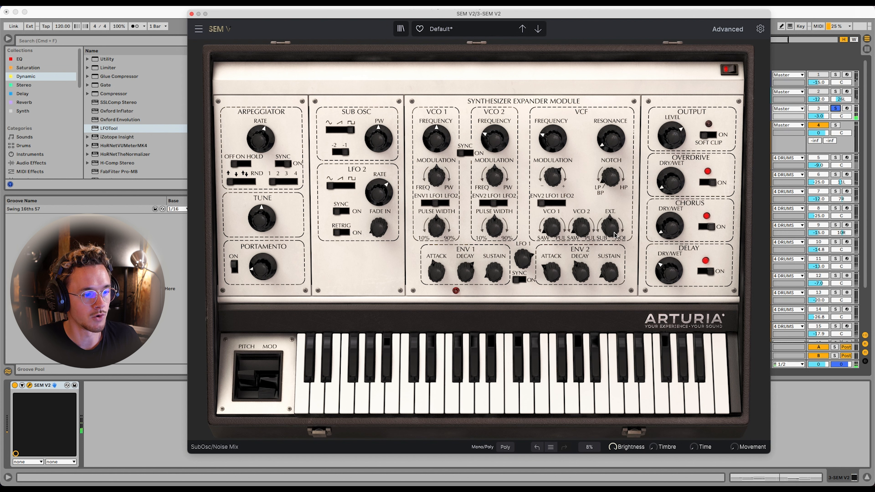
mouse_move(616, 235)
mouse_move(612, 235)
left_mouse_down()
mouse_move(611, 219)
mouse_move(609, 229)
left_mouse_up()
left_click_drag(552, 139, 552, 127)
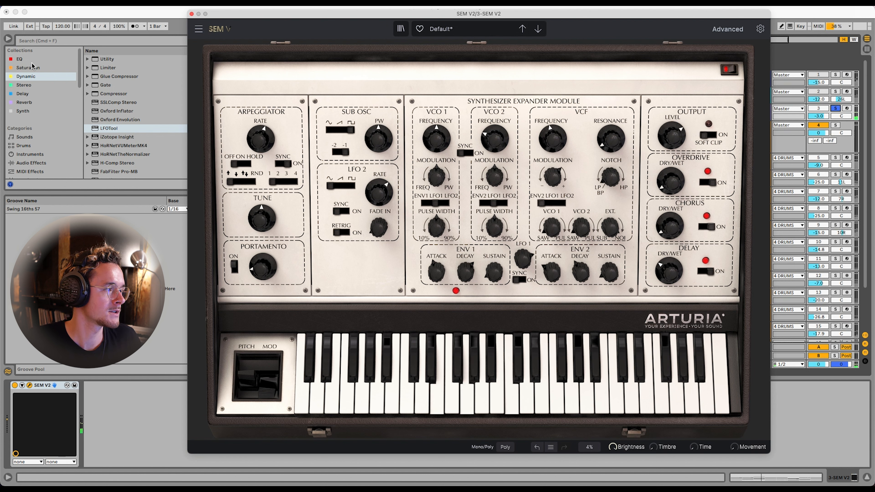
Add FabFilter Pro-Q 3 after SEM V2 with a low cut at about 181 Hz and 12 dB/oct, and close its window
left_click(20, 59)
left_click(118, 111)
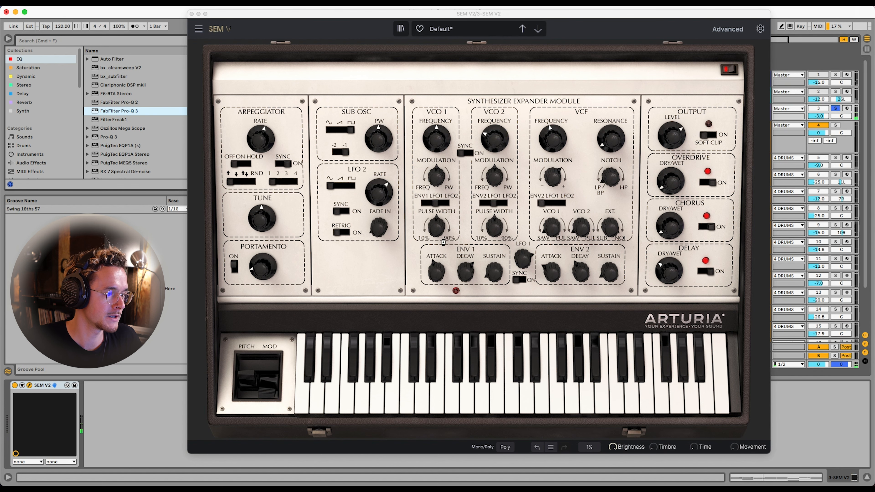
left_click_drag(201, 151, 386, 154)
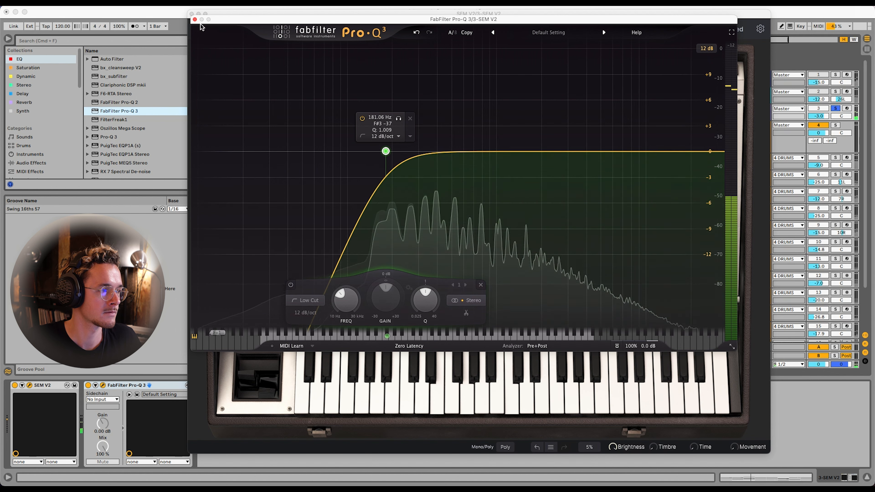
left_click(194, 19)
Raise SEM V2's delay wet level slightly, set the delay damping to 21.20 %, and set ENV 1's attack to 291 ms
left_click(725, 30)
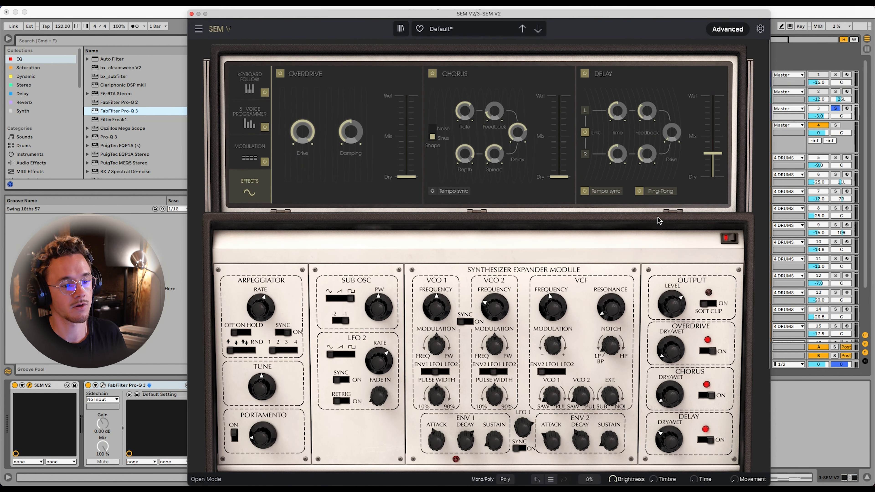
mouse_move(713, 157)
left_click_drag(712, 153, 712, 150)
mouse_move(648, 111)
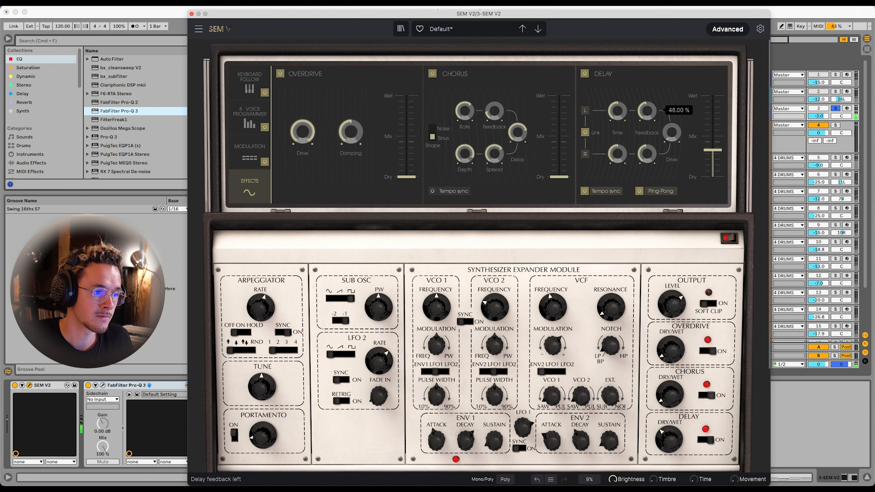
left_click_drag(667, 135, 667, 127)
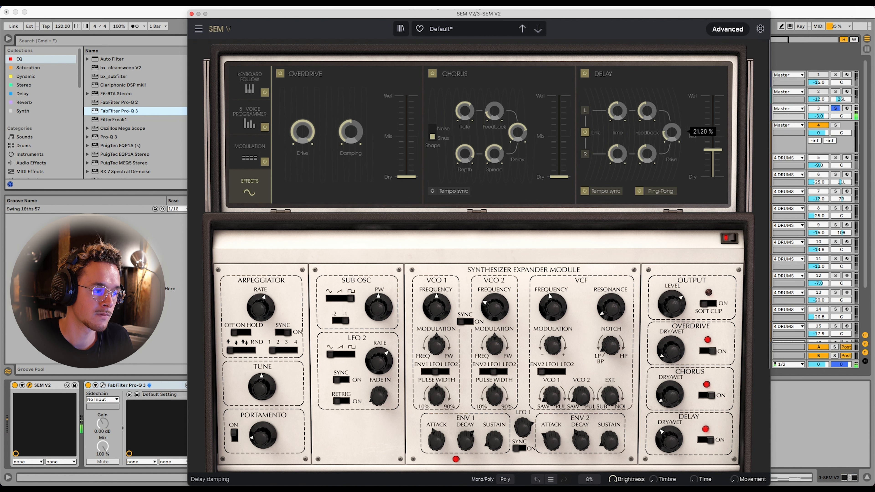
left_click_drag(439, 443, 439, 435)
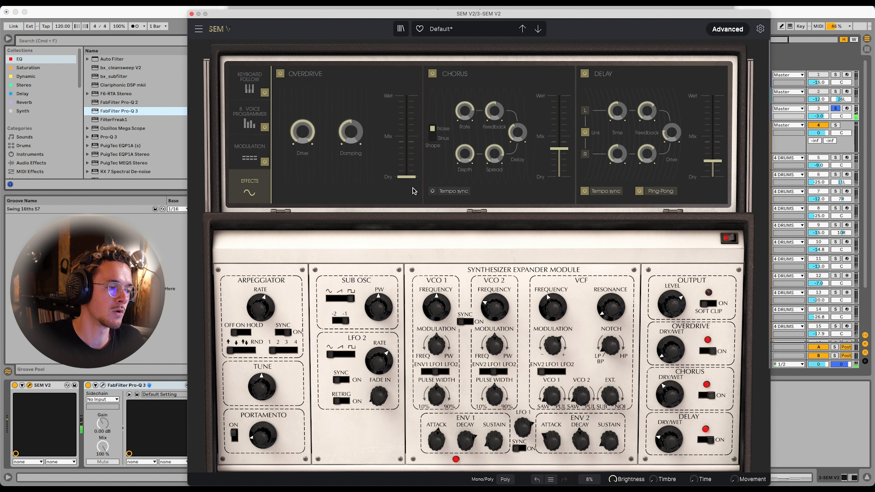
Blend in SEM V2's overdrive at about 40 % wet, with drive at 39.60 % and damping at 85.85 %
left_click_drag(407, 176, 406, 159)
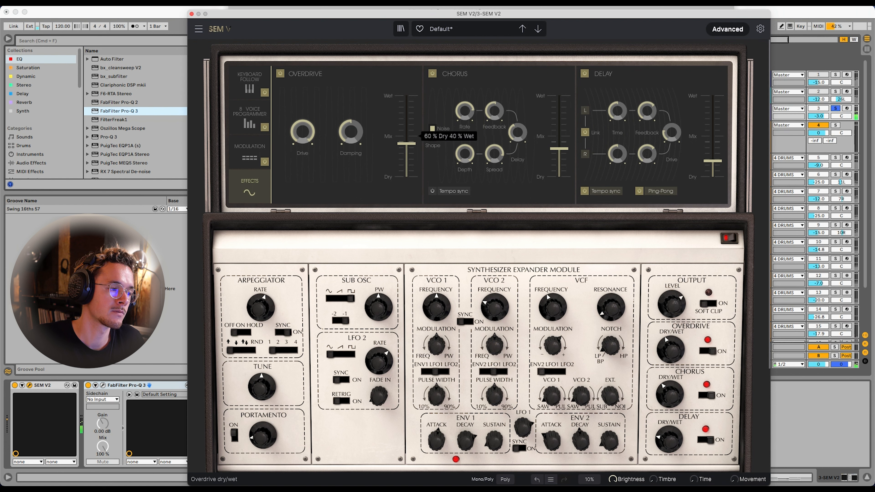
left_click_drag(407, 137, 406, 144)
left_click_drag(351, 132, 351, 107)
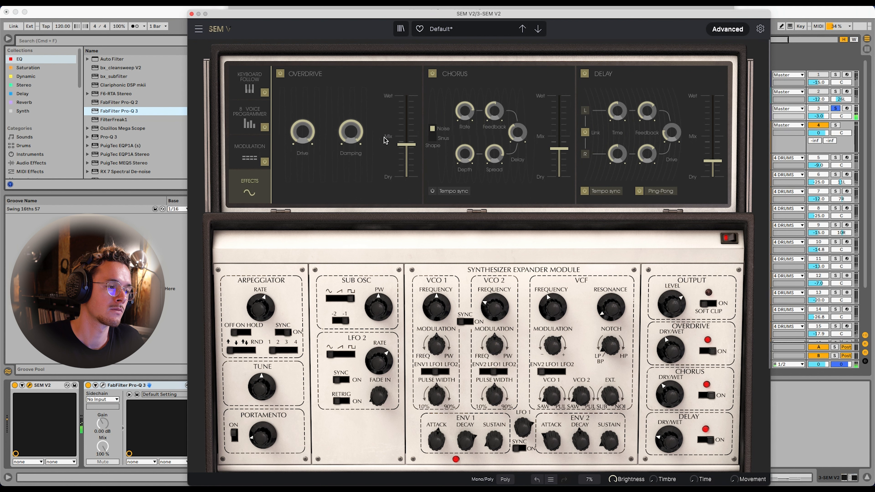
left_click_drag(406, 145, 407, 113)
left_click_drag(351, 132, 351, 132)
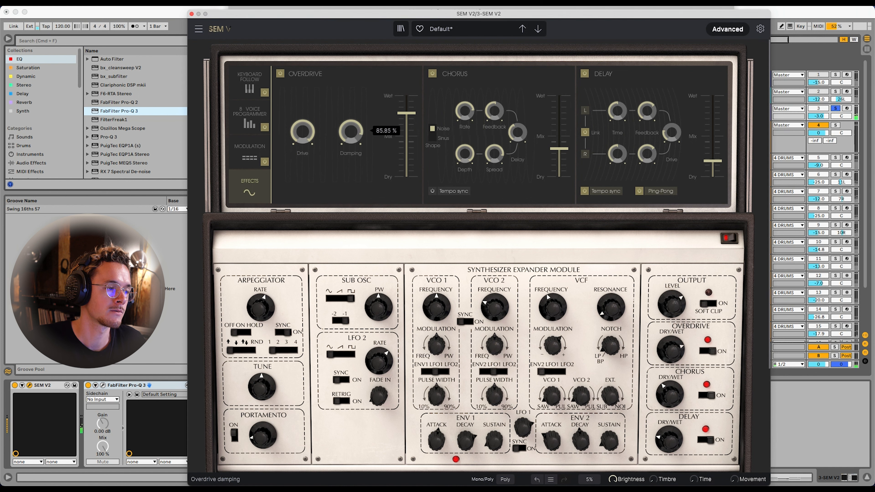
left_click_drag(407, 113, 407, 138)
left_click_drag(299, 133, 299, 138)
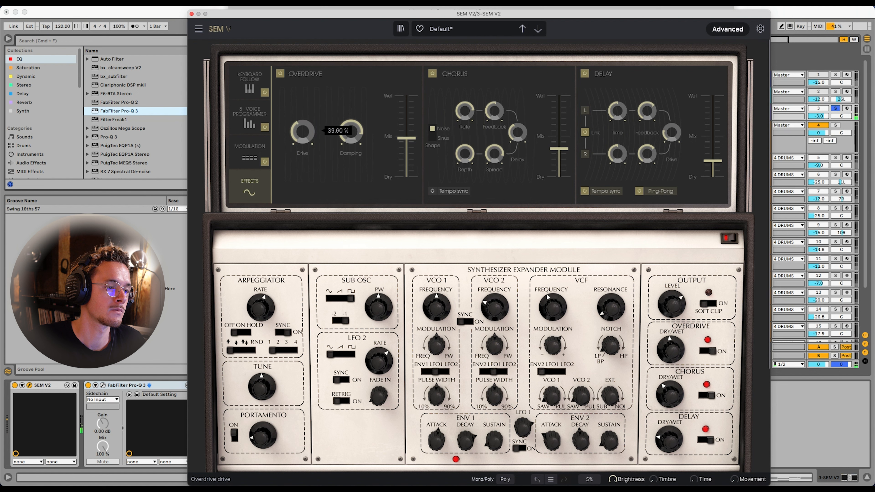
left_click_drag(411, 144, 407, 145)
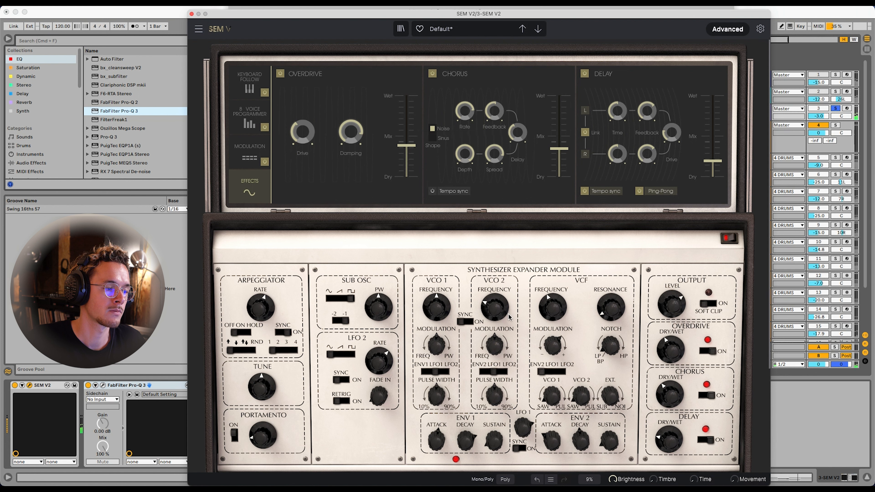
Raise the frequencies of VCO 1 and VCO 2 and fine-tune the VCF's external sub/noise mix
left_click_drag(448, 314, 445, 285)
mouse_move(486, 317)
left_mouse_down()
mouse_move(487, 302)
mouse_move(495, 307)
left_mouse_up()
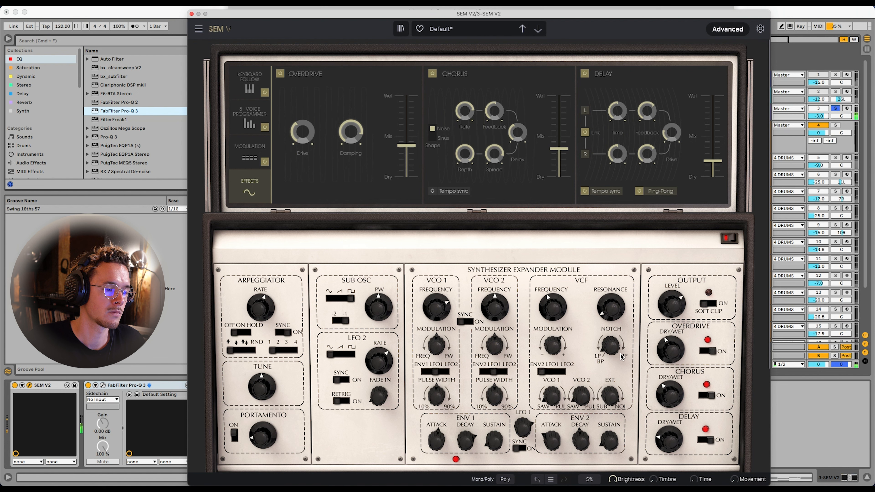
left_click_drag(616, 396, 617, 398)
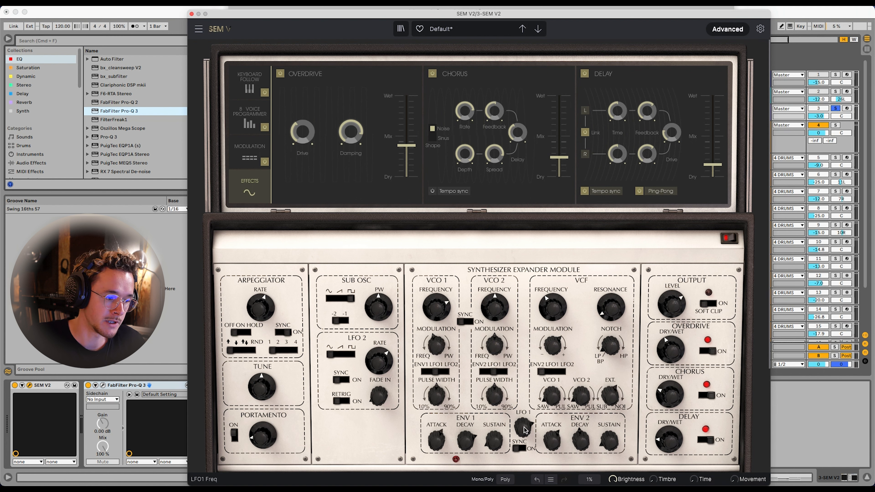
Lower LFO 1's frequency slightly and set VCO 1's frequency modulation amount to 13.6 %
mouse_move(522, 430)
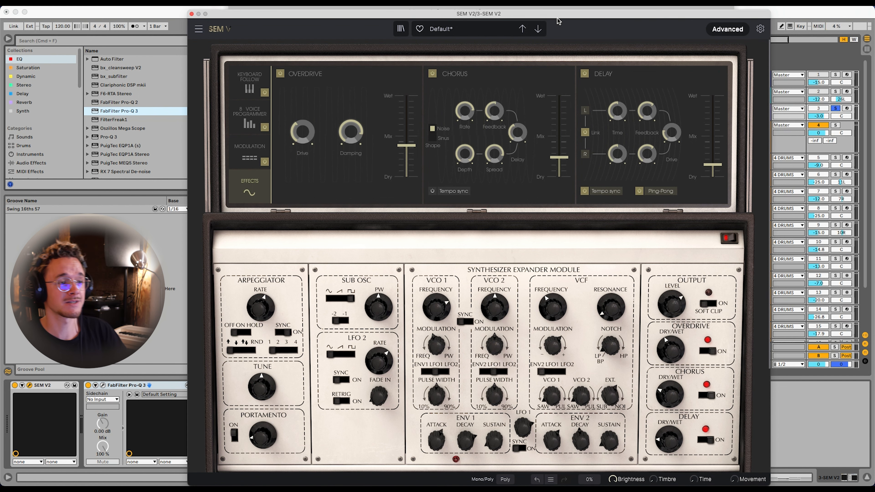
left_click_drag(553, 15, 551, 12)
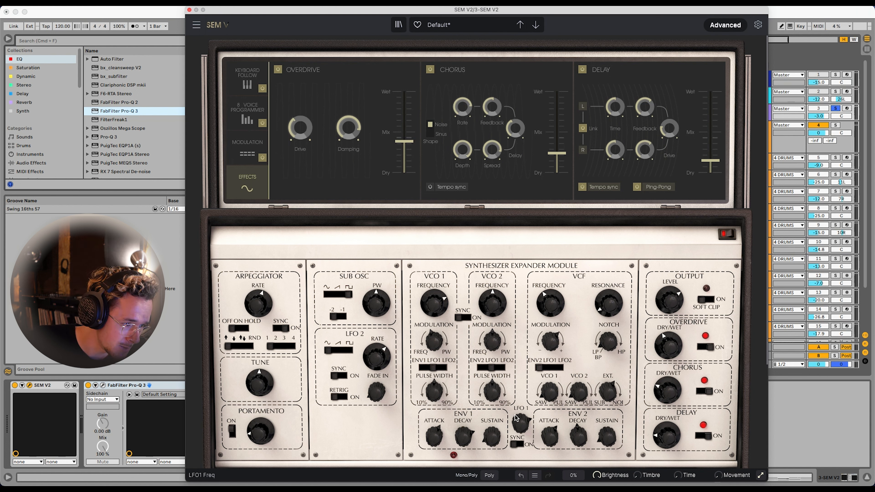
mouse_move(522, 427)
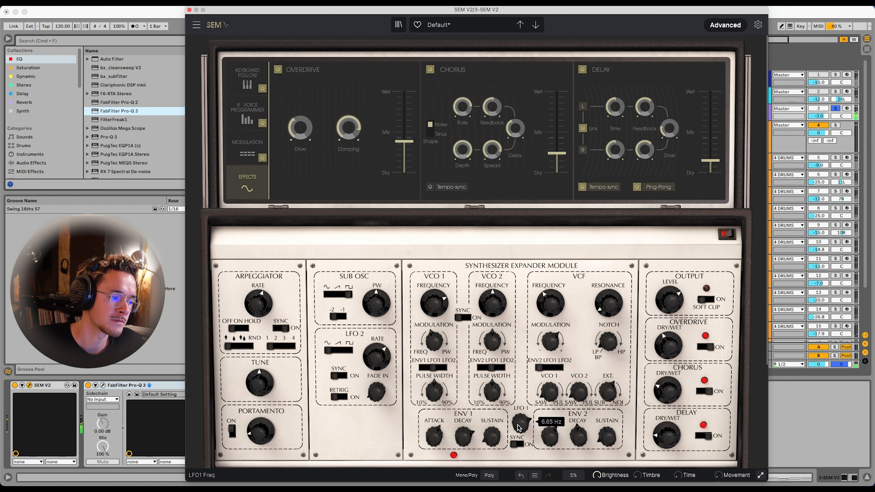
left_click_drag(520, 424, 520, 425)
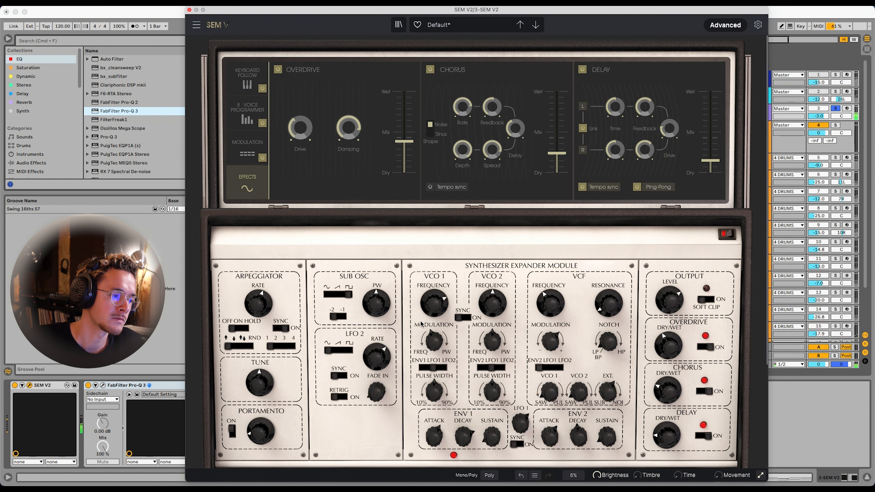
left_click_drag(429, 336, 430, 336)
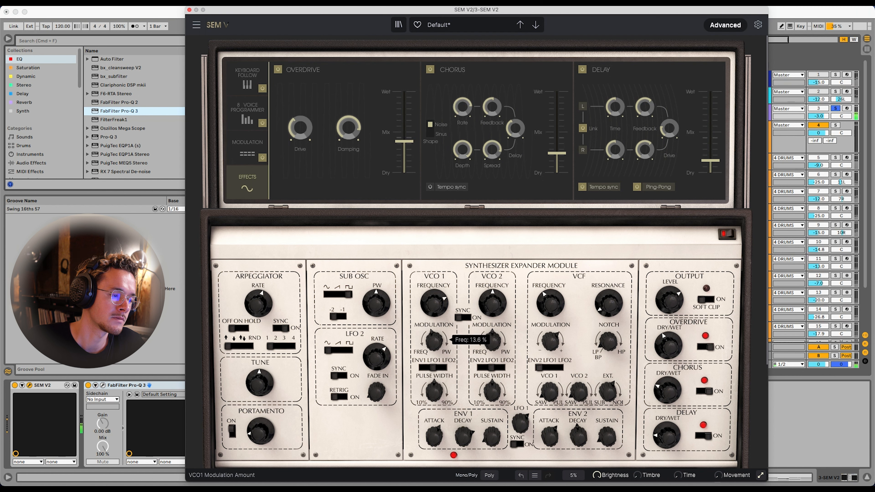
Enable the VCF freq modulation in the 8 Voice Programmer and keep only voices 1 to 3 active
left_click(260, 115)
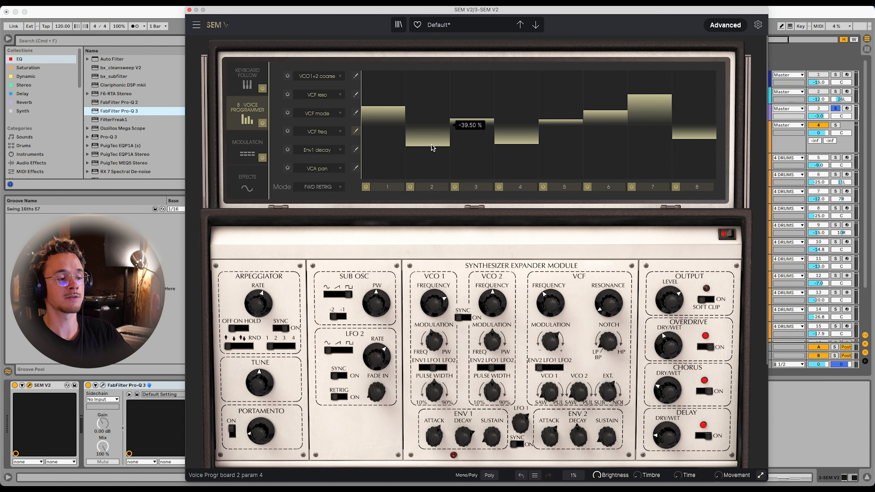
left_click(286, 131)
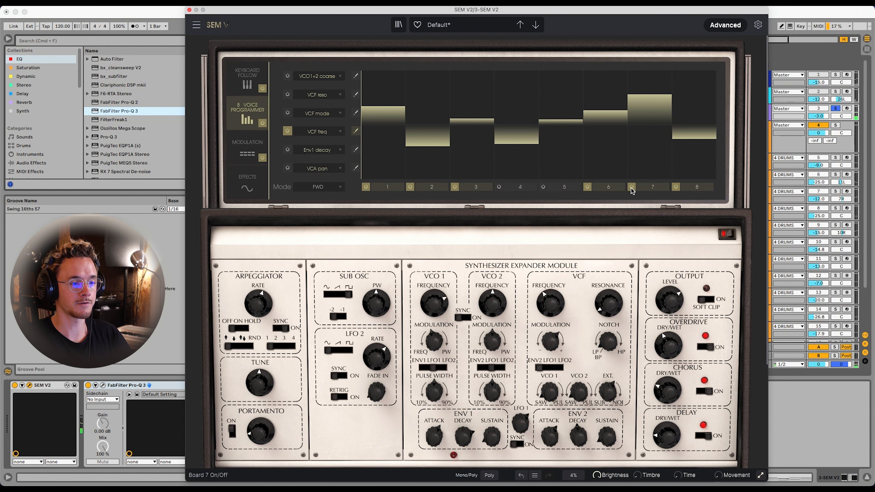
left_click(631, 188)
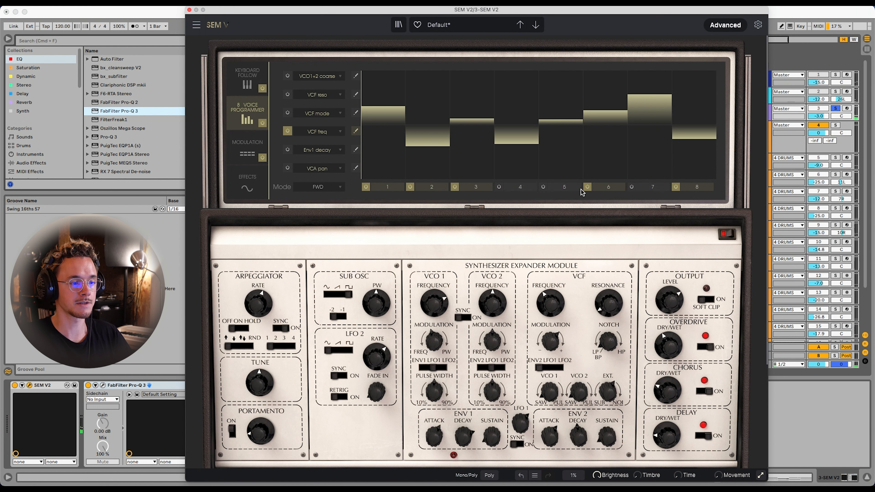
left_click(690, 185)
left_click(587, 186)
Set the voice programmer's playing mode to RANDOM
left_click(327, 189)
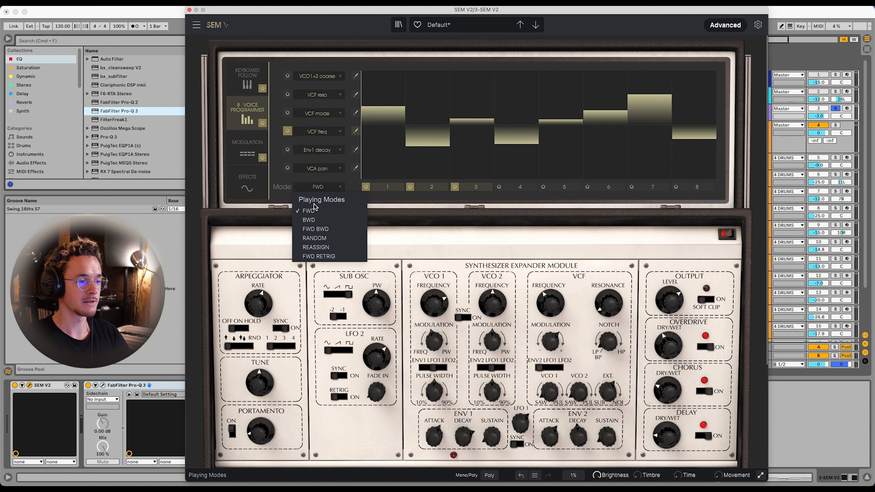
left_click(316, 211)
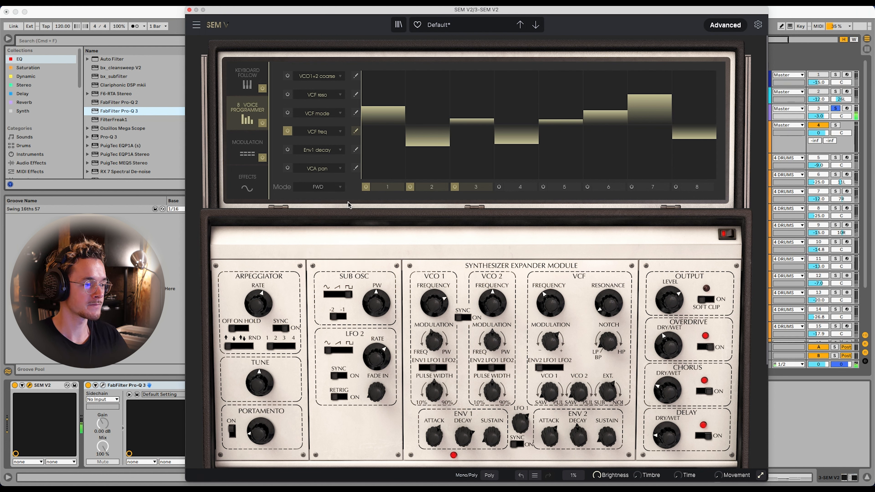
left_click(311, 187)
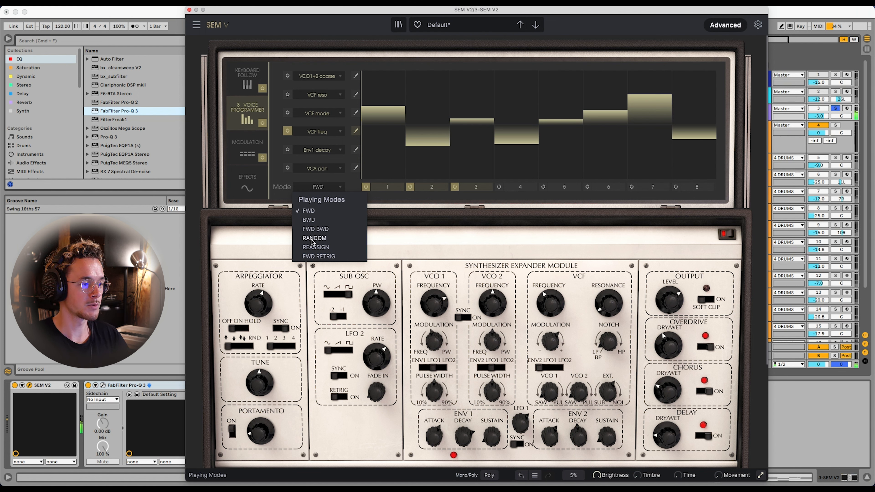
left_click(315, 241)
Adjust the VCF freq modulation levels of voices 1, 2 and 3 during playback
left_click_drag(462, 119, 461, 114)
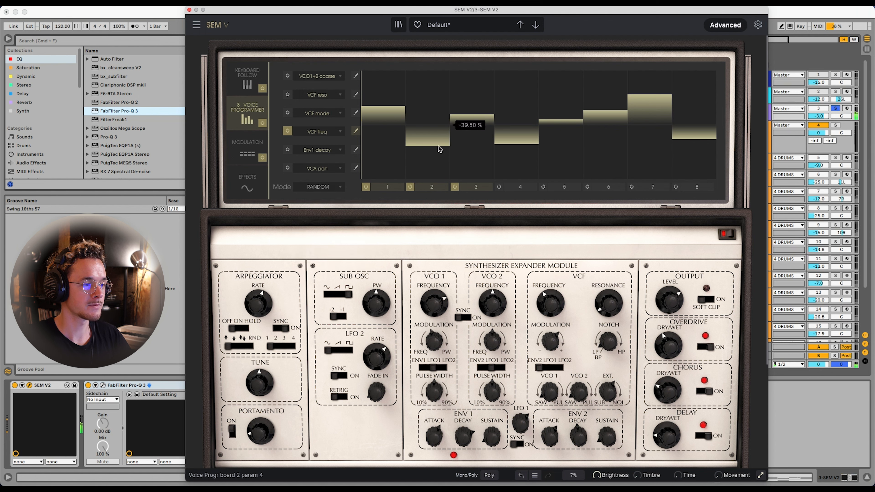
left_click_drag(438, 147, 434, 142)
left_click_drag(393, 108, 392, 110)
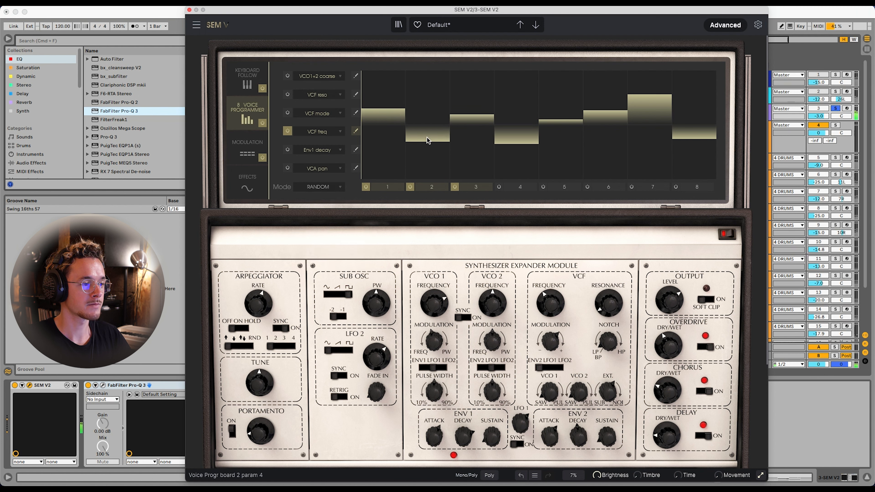
left_click_drag(426, 138, 426, 137)
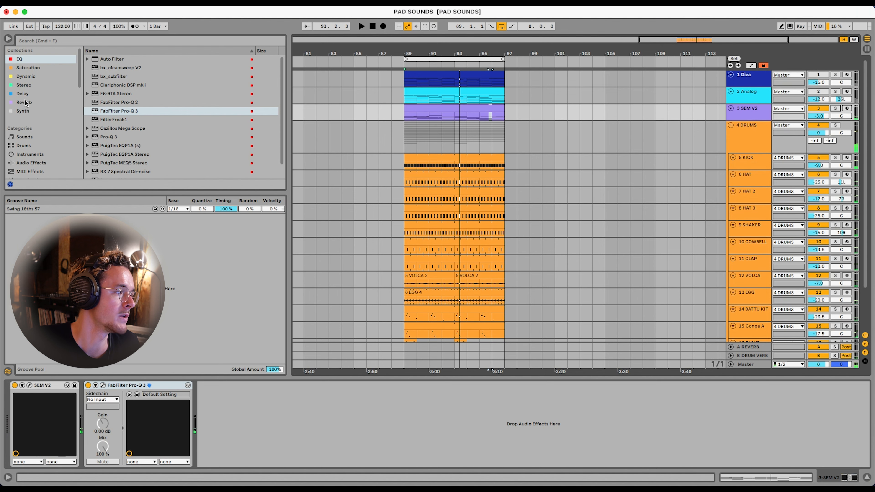
Add ValhallaRoom after FabFilter Pro-Q 3 with about 22 % mix, 27.7 ms predelay and 5.53 s decay
left_click(46, 105)
left_click_drag(116, 96, 249, 270)
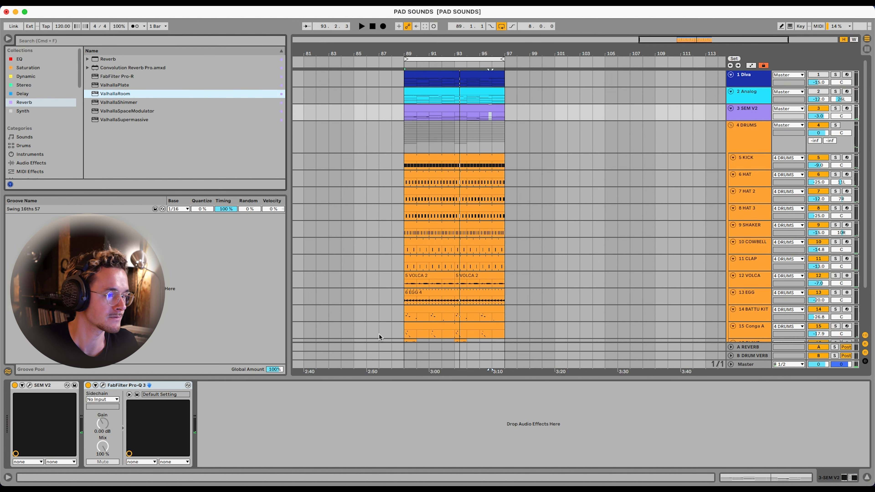
key("space")
left_click_drag(211, 104, 209, 137)
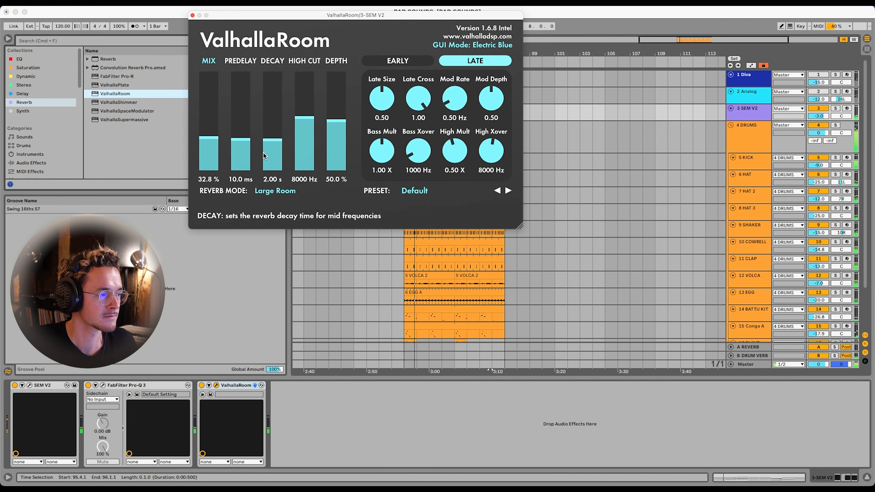
left_click_drag(269, 142, 202, 147)
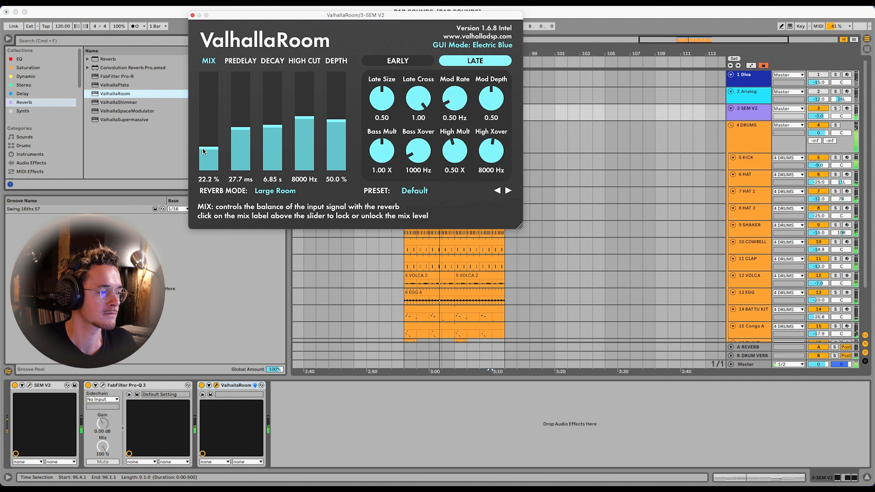
left_click_drag(280, 131, 280, 134)
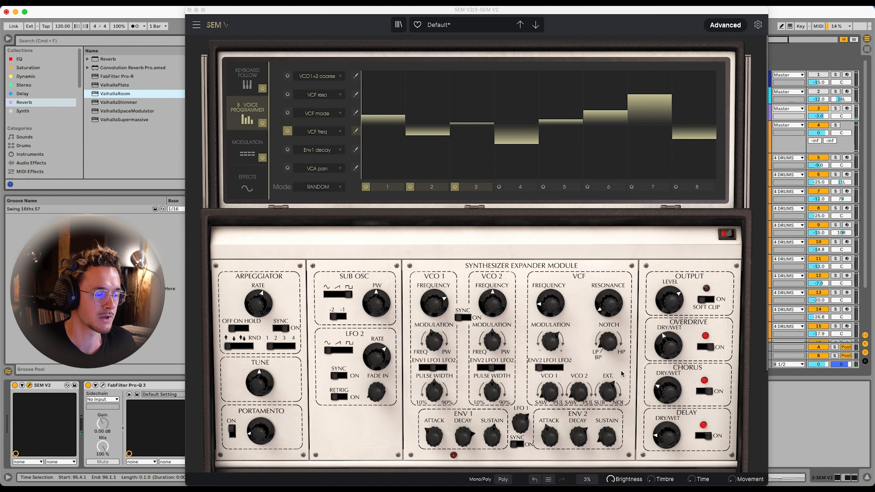
Reopen ValhallaRoom, set the mix to 34.2 %, predelay to 29.2 ms and decay to 10.16 s, and close its window
left_click(430, 446)
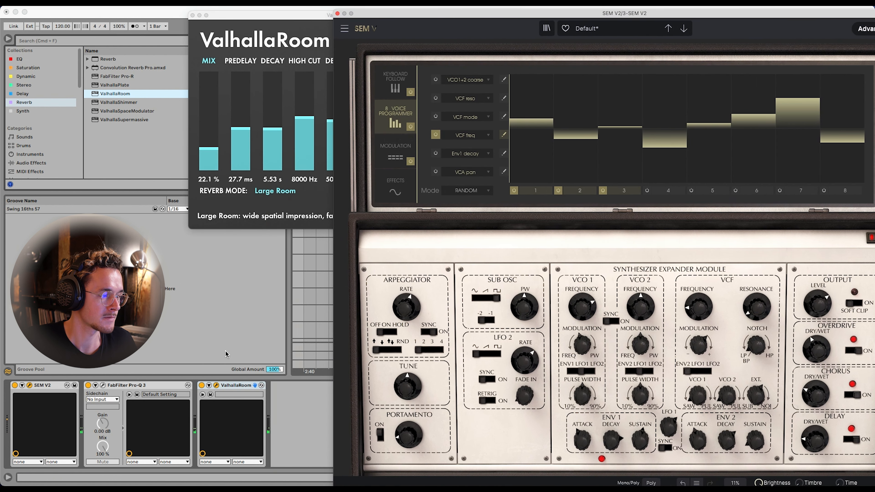
left_click(216, 385)
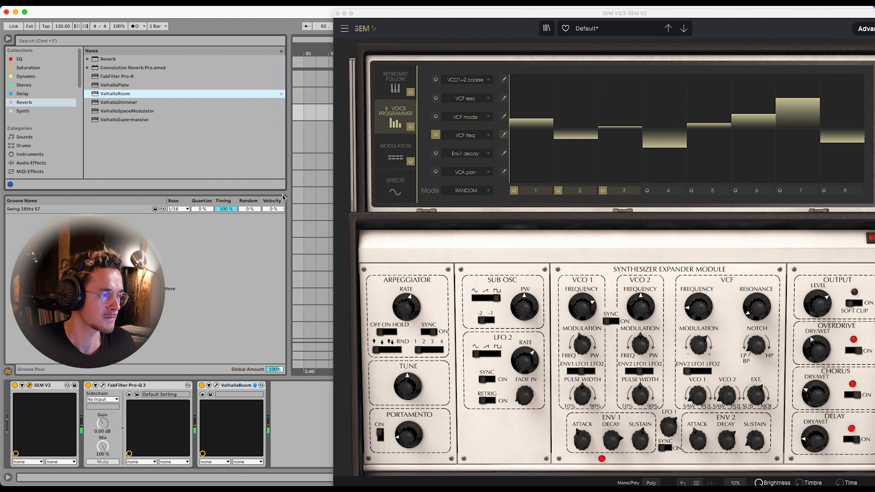
left_click(216, 385)
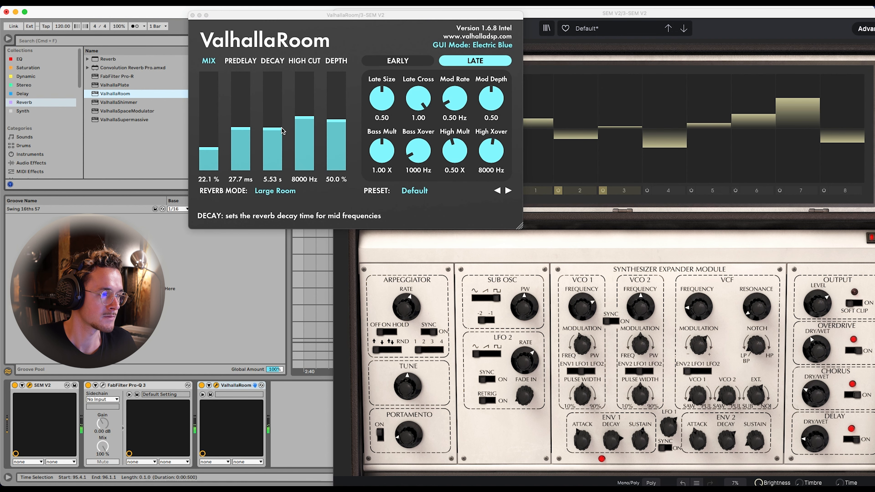
left_click(241, 127)
left_click(206, 151)
mouse_move(205, 150)
left_mouse_down()
mouse_move(207, 132)
mouse_move(206, 139)
left_mouse_up()
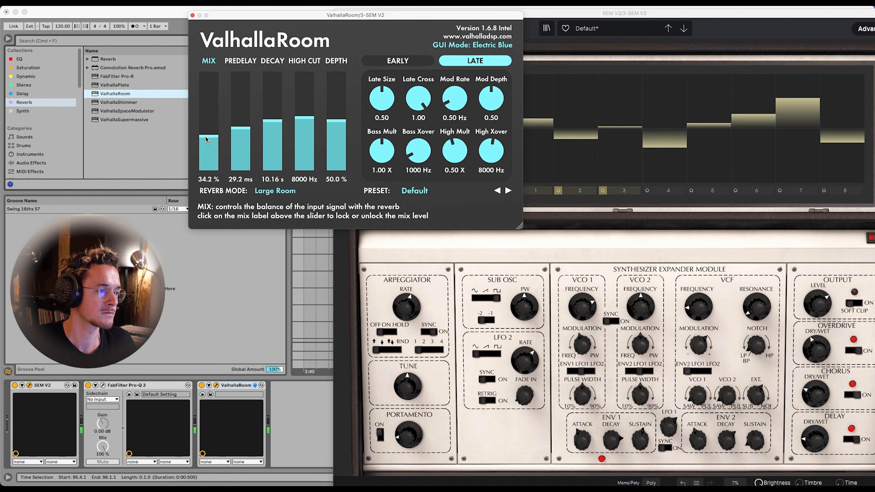
left_click(193, 16)
Reposition the SEM V2 window and raise the SEM V2 track's volume to -0.2 dB
left_click_drag(408, 15, 279, 10)
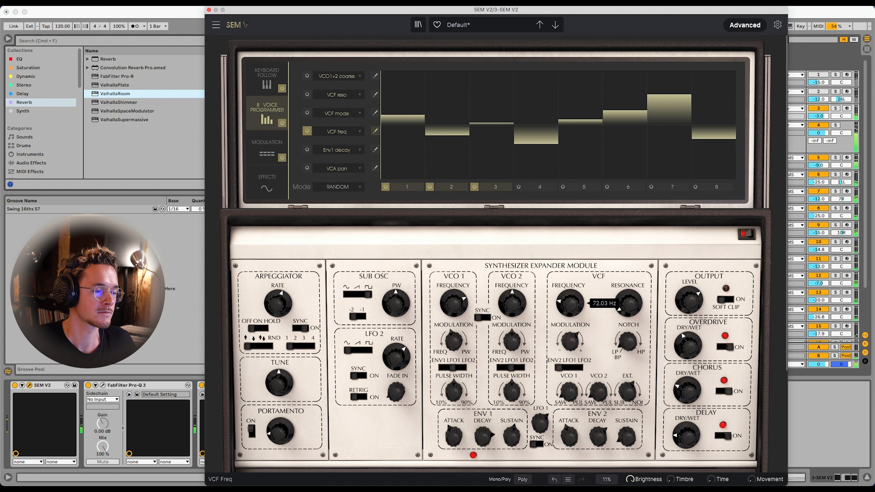
left_click_drag(821, 116, 821, 118)
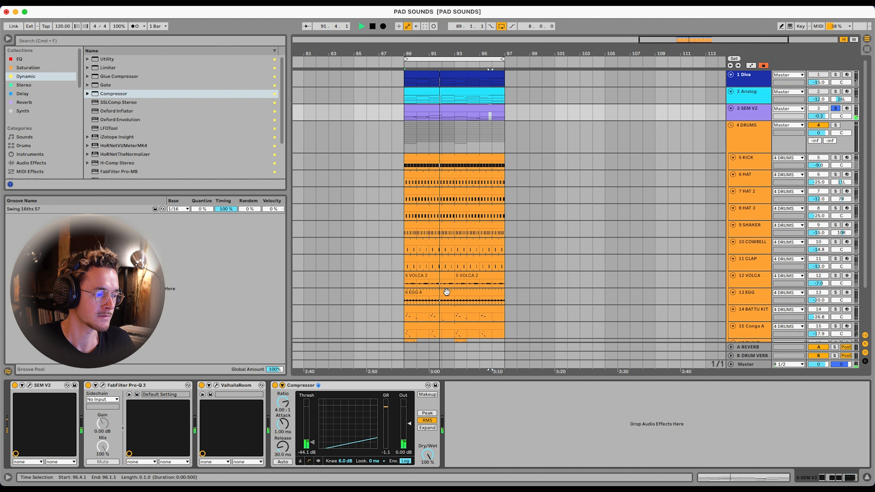
Unsolo the SEM V2 track, add LFOTool after its Compressor, and raise the LFO curve's upper middle point and endpoint
left_click(836, 108)
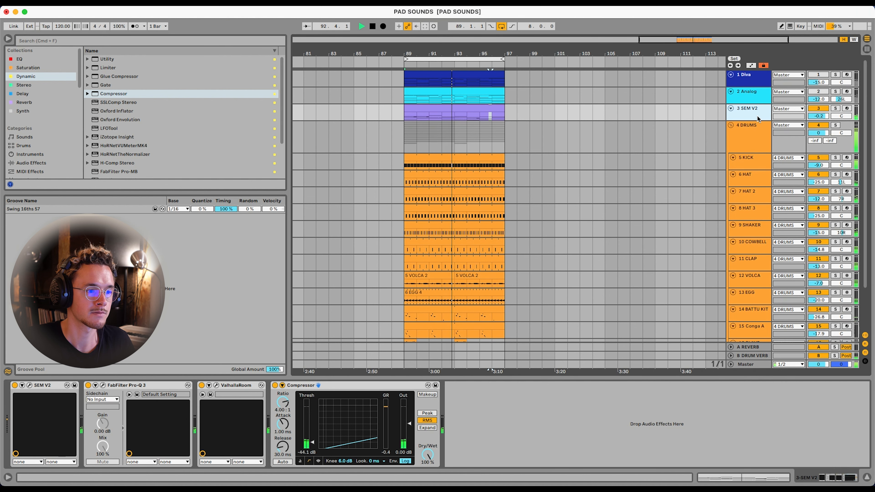
left_click(108, 127)
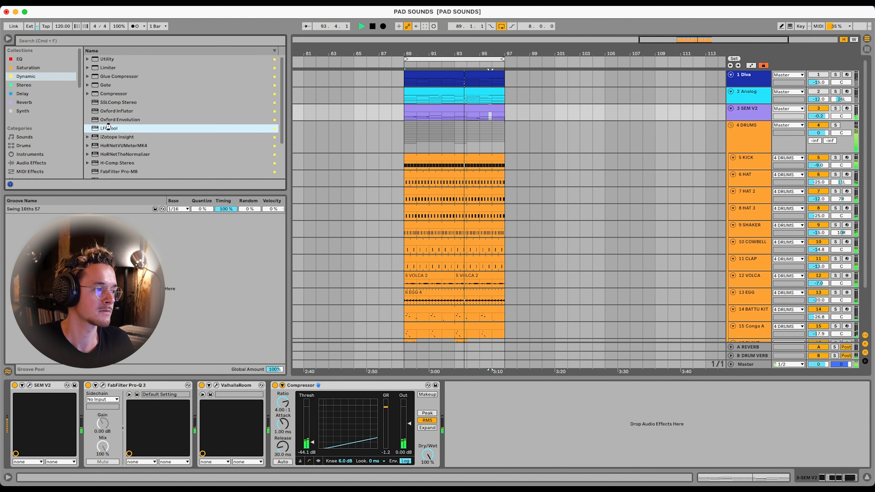
double_click(108, 128)
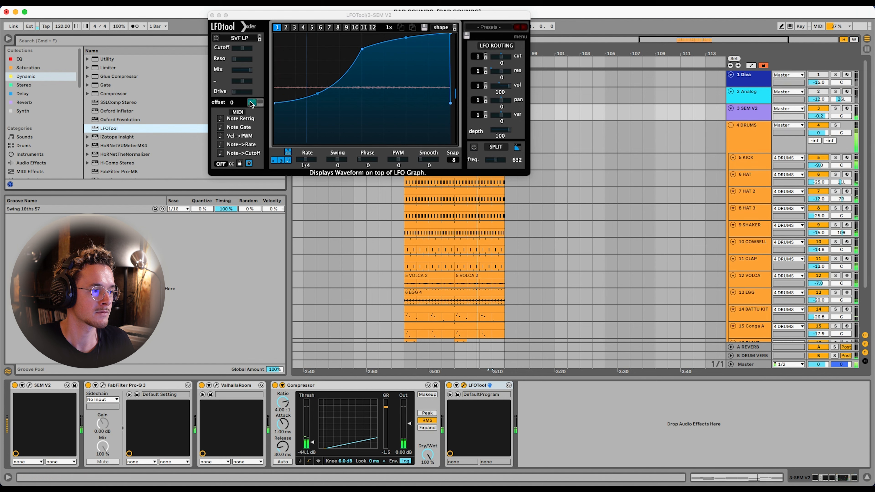
left_click_drag(362, 49, 361, 33)
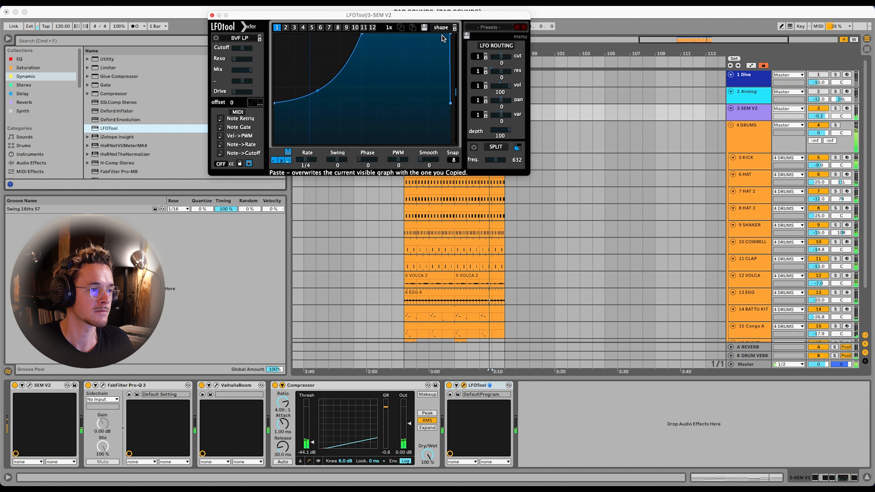
left_click_drag(449, 103, 450, 92)
Activate the Analog track, raise the SEM V2 track's volume to 1.9 dB, and close the LFOTool window
left_click_drag(819, 116, 819, 109)
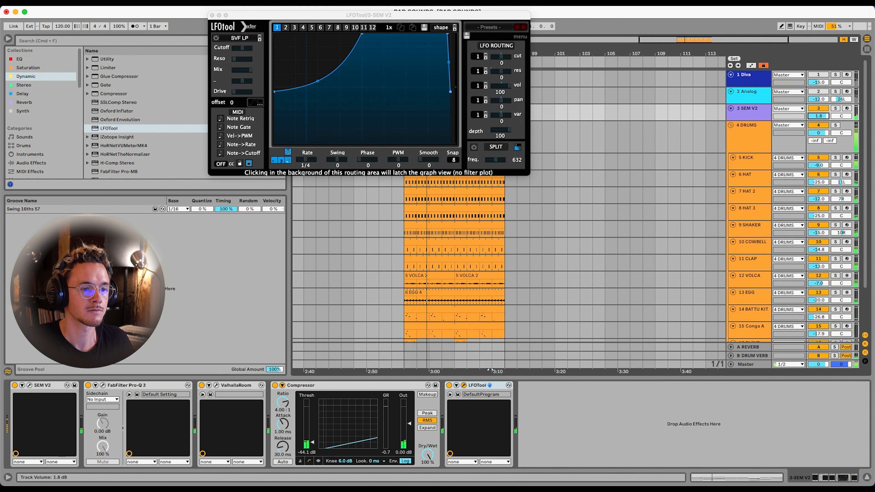
left_click(818, 92)
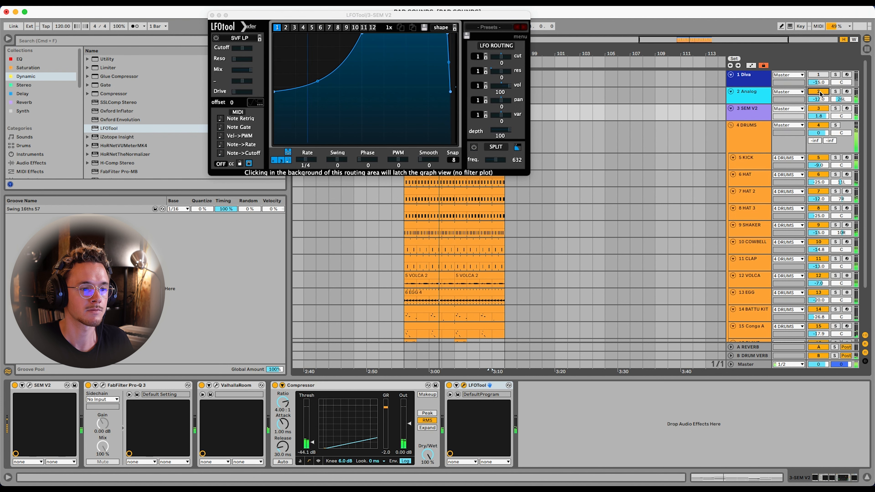
left_click_drag(818, 116, 819, 116)
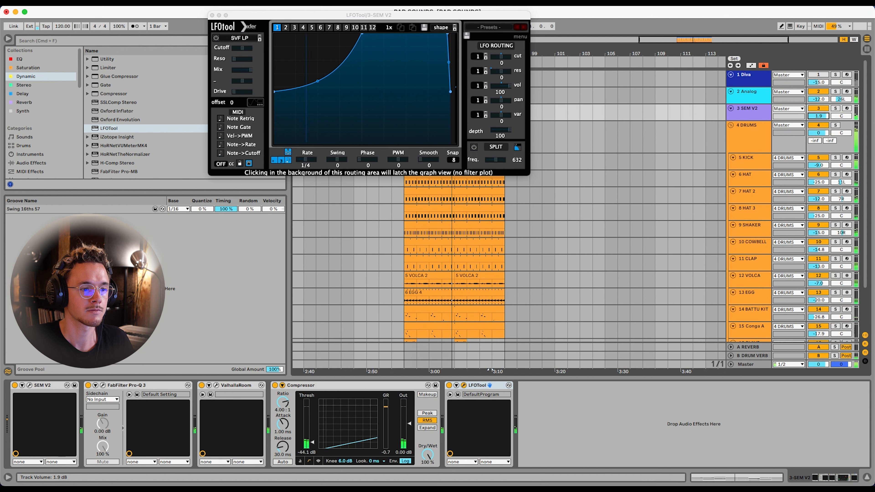
left_click(762, 116)
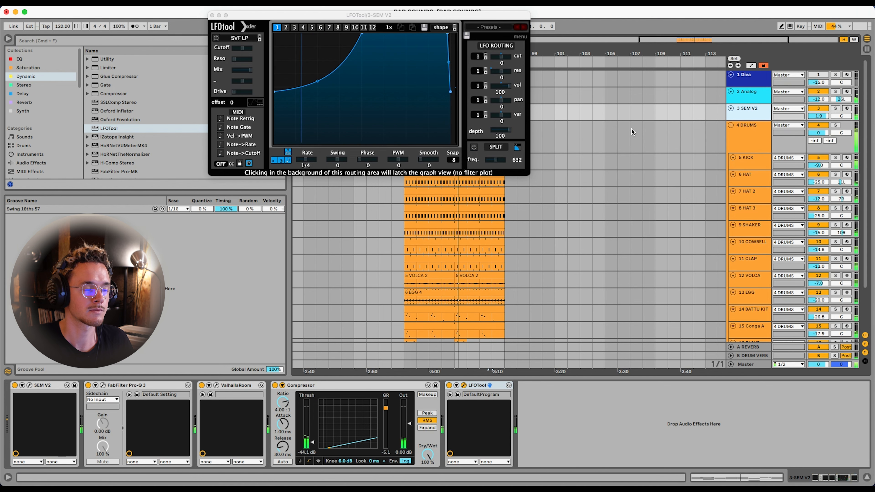
left_click(212, 16)
Record VCF1 Frequency automation for bars 89 to 97 on the Diva track by sweeping the synth's filter cutoff
left_click(759, 80)
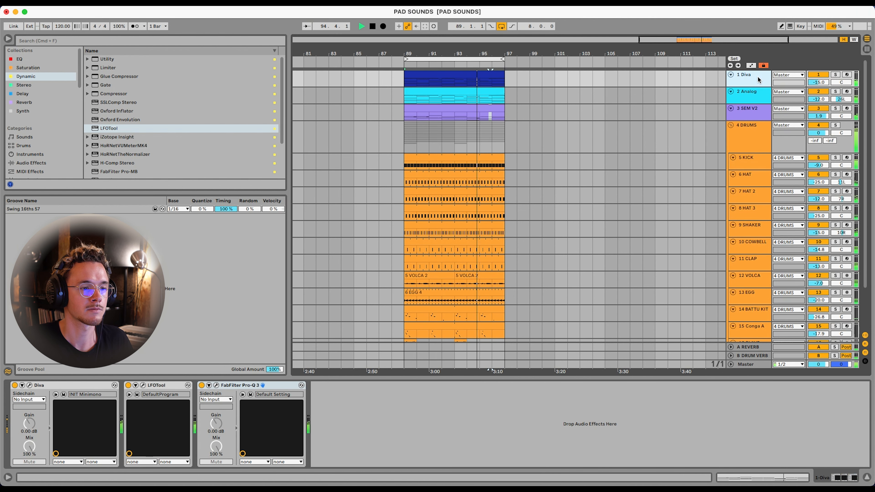
left_click(748, 114)
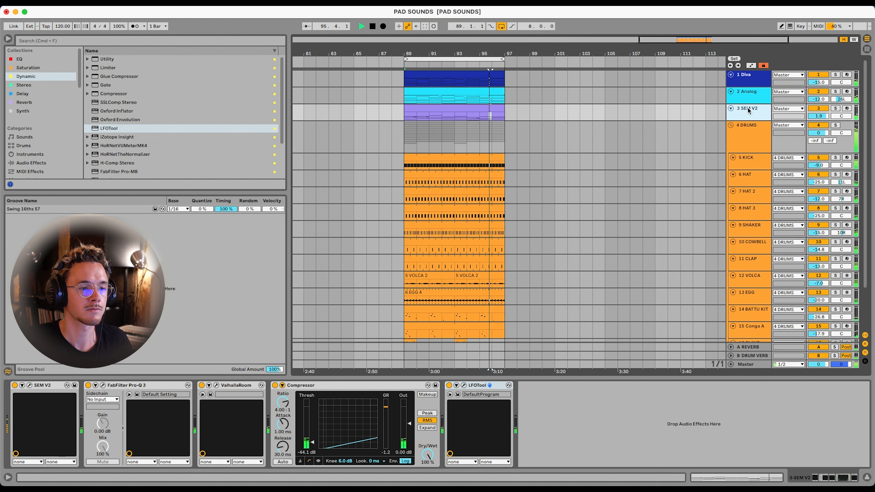
left_click(751, 77)
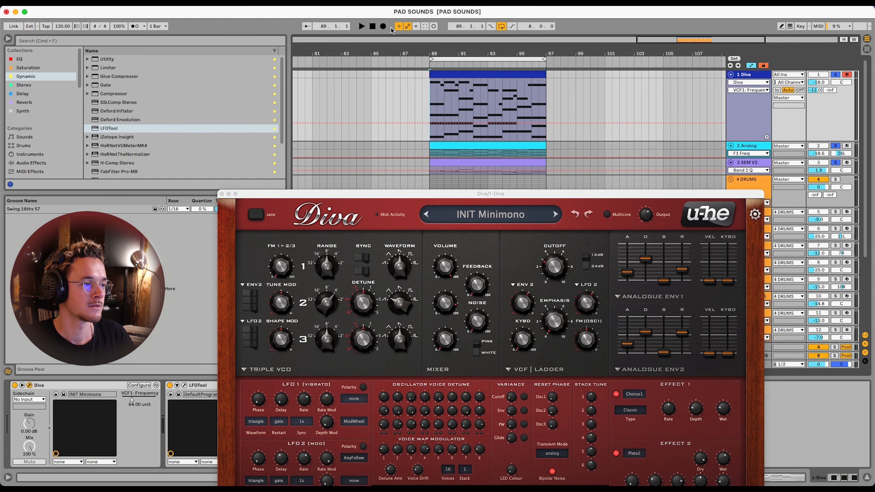
left_click(382, 26)
mouse_move(568, 276)
left_mouse_down()
mouse_move(559, 270)
mouse_move(565, 249)
mouse_move(558, 269)
left_mouse_up()
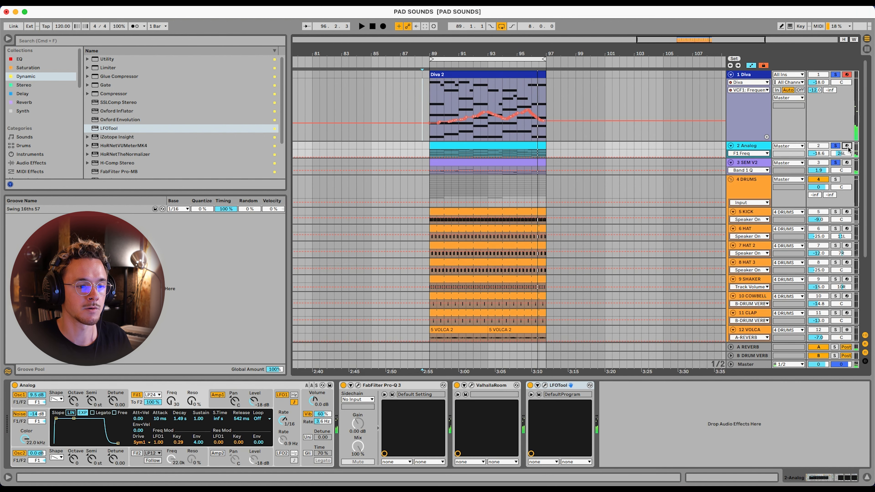
Enlarge the Analog track and record F1 Freq automation over bars 89 to 97 with two gentle filter sweeps
left_click(760, 147)
left_click_drag(748, 158, 748, 220)
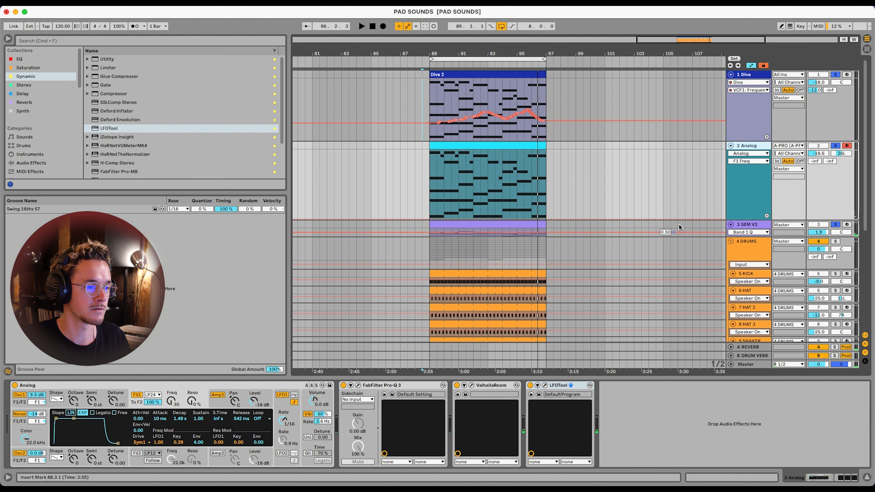
left_click(173, 402)
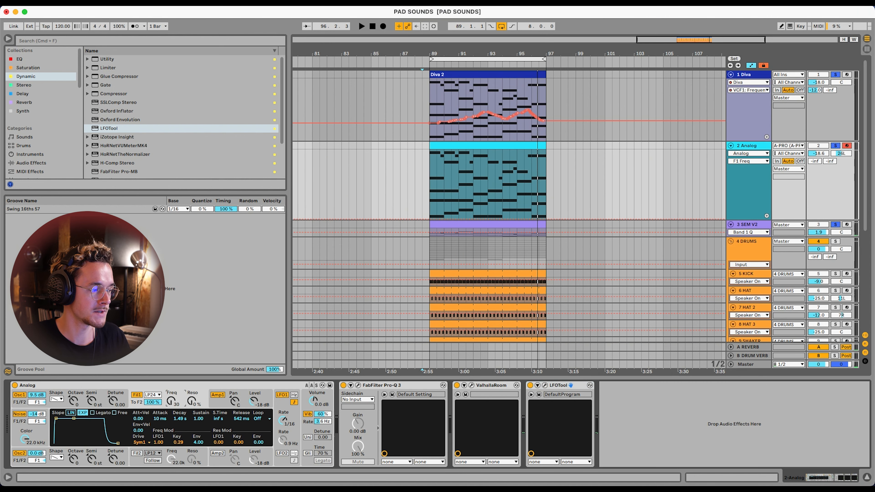
left_click(383, 26)
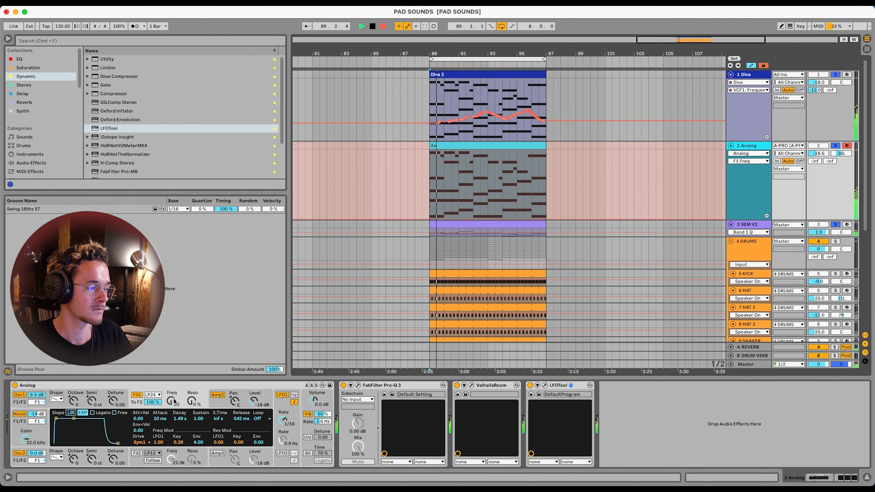
left_click_drag(173, 401, 173, 404)
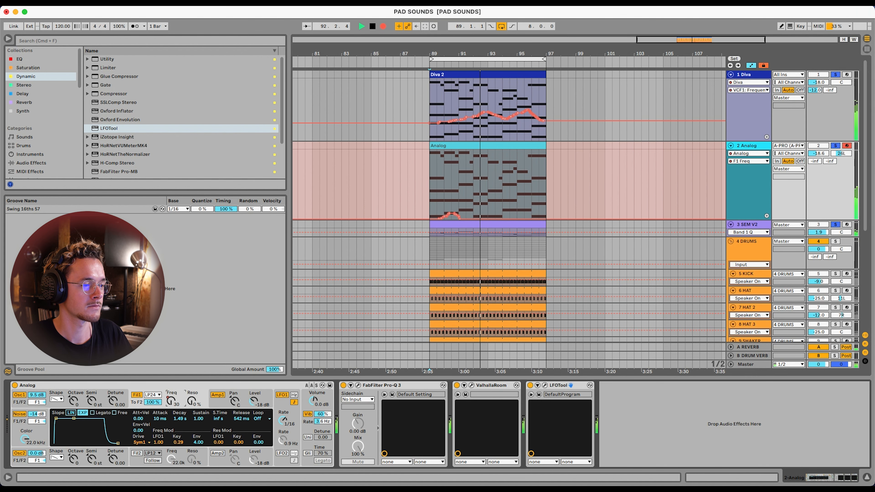
mouse_move(174, 404)
left_mouse_down()
mouse_move(173, 392)
mouse_move(173, 405)
left_mouse_up()
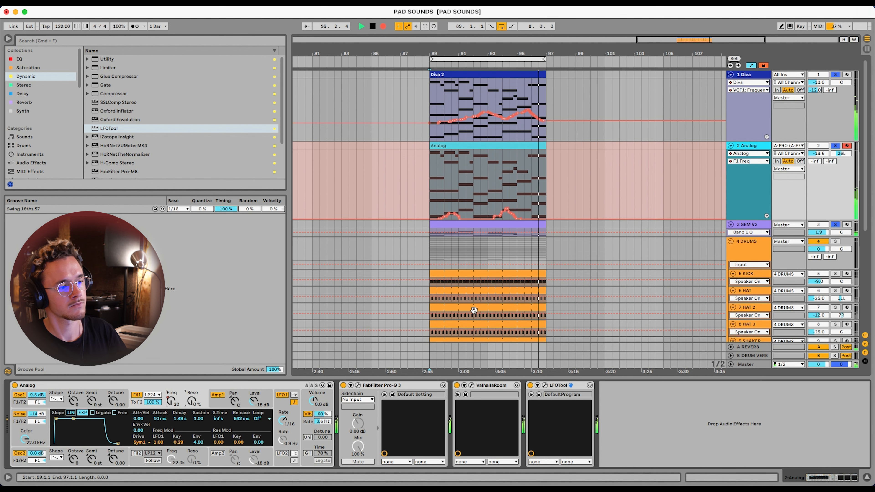
key("space")
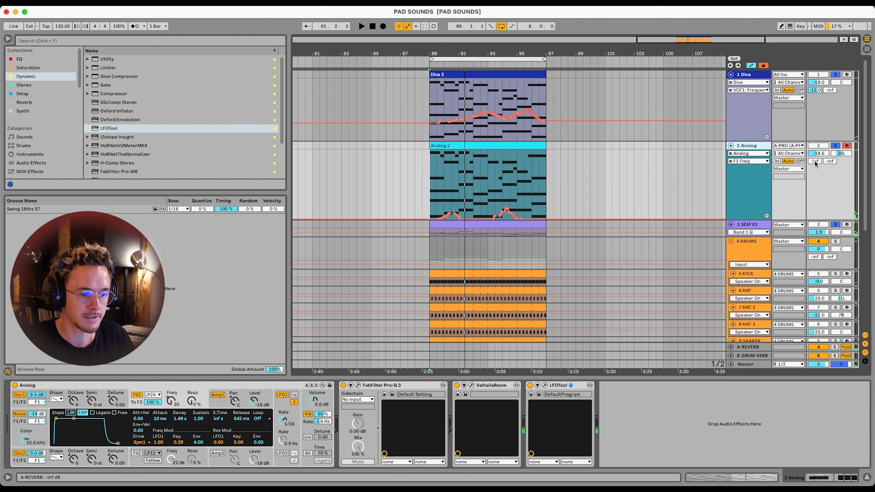
Display the Analog track's F1 Freq automation and audition the first filter sweep around bar 90
left_click(814, 160)
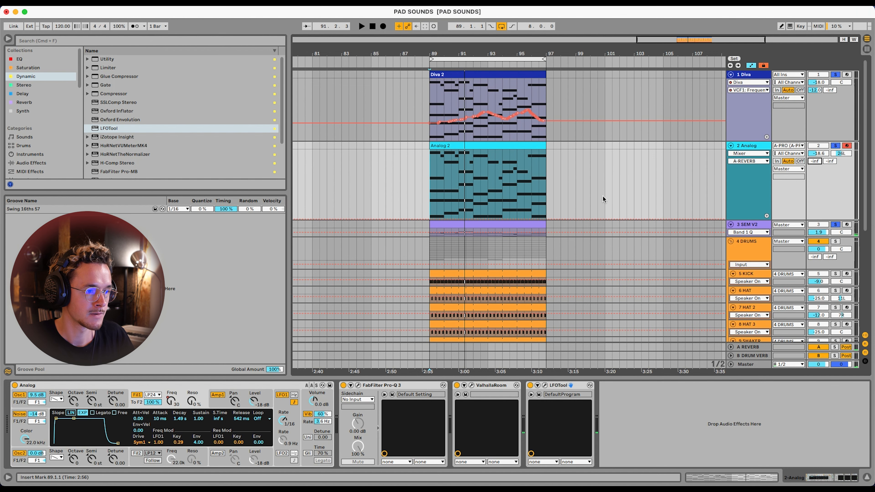
left_click(742, 154)
left_click(749, 167)
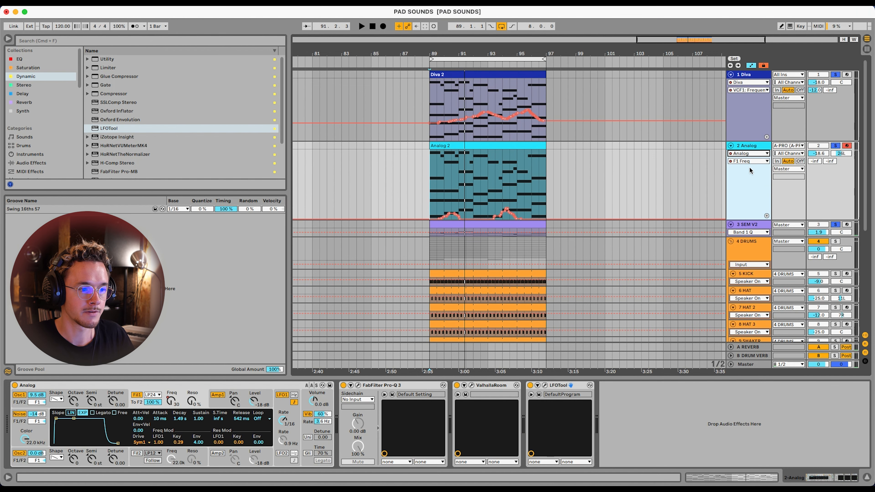
left_click(449, 187)
scroll(447, 187, "up", 3)
key("space")
key("space")
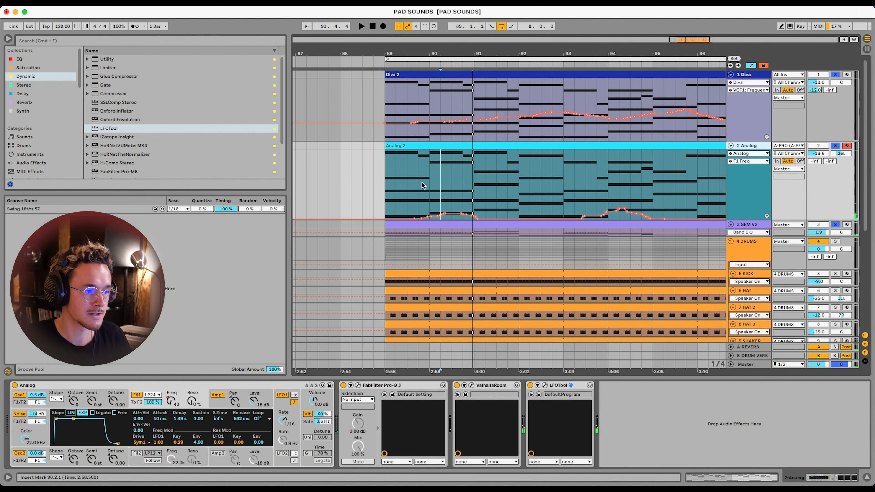
Shape the Analog track's A-REVERB send automation to ramp up to 0.0 dB at bar 90, hold until bar 91, and fade out
left_click(431, 187)
left_click(814, 162)
left_click_drag(429, 187, 480, 192)
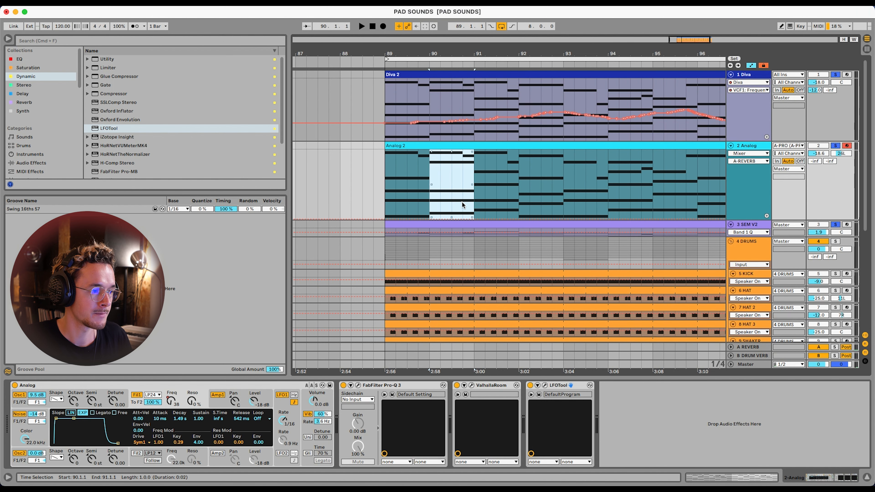
left_click(396, 192)
left_click_drag(428, 218, 419, 218)
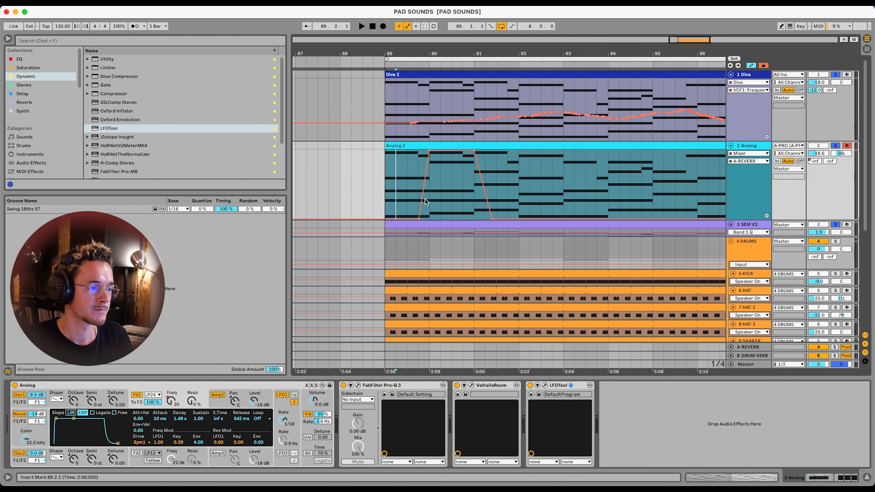
Play the loop from bar 89 and shorten the A-REVERB send's peak by moving its end earlier within bar 90
left_click(383, 191)
key("space")
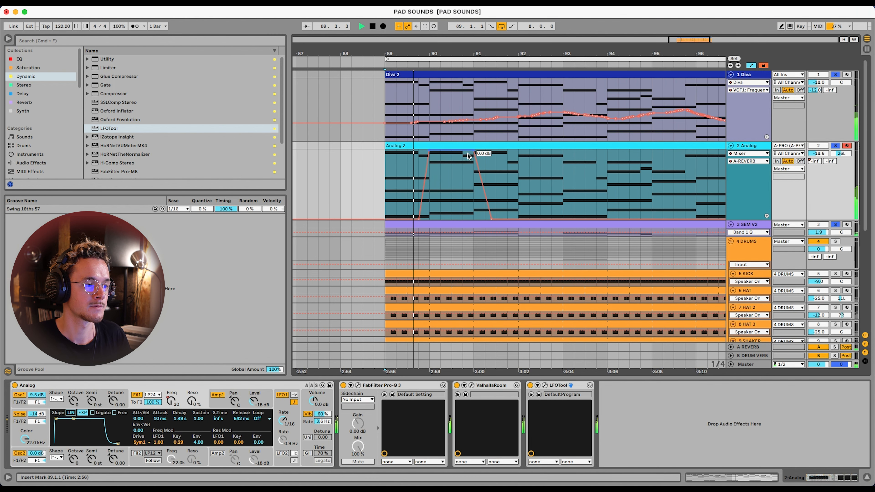
left_click_drag(468, 150, 437, 150)
scroll(393, 175, "down", 5)
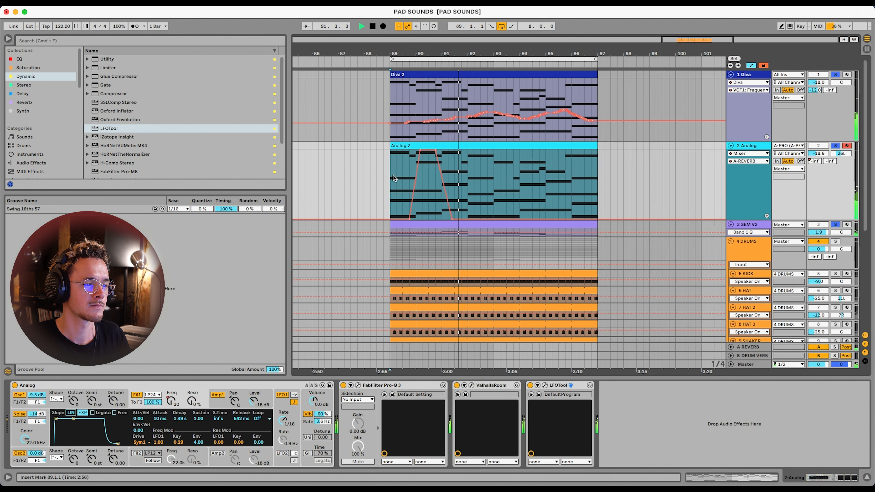
scroll(443, 181, "up", 3)
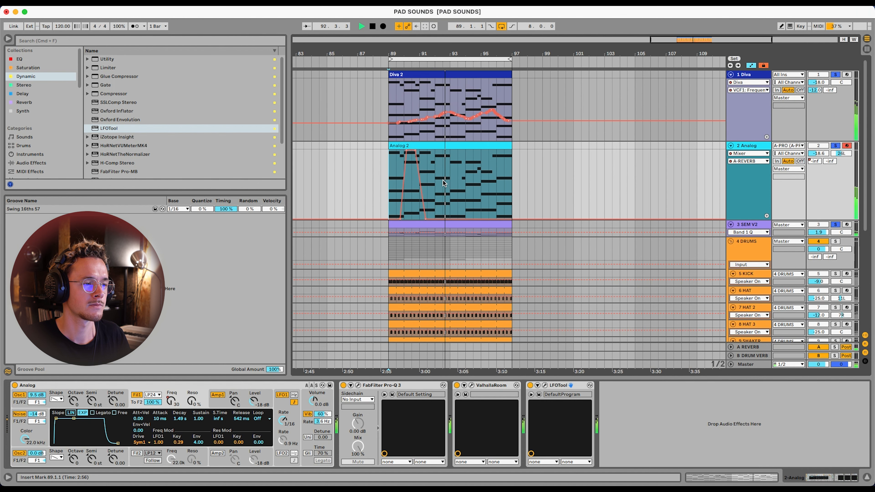
scroll(443, 181, "down", 1)
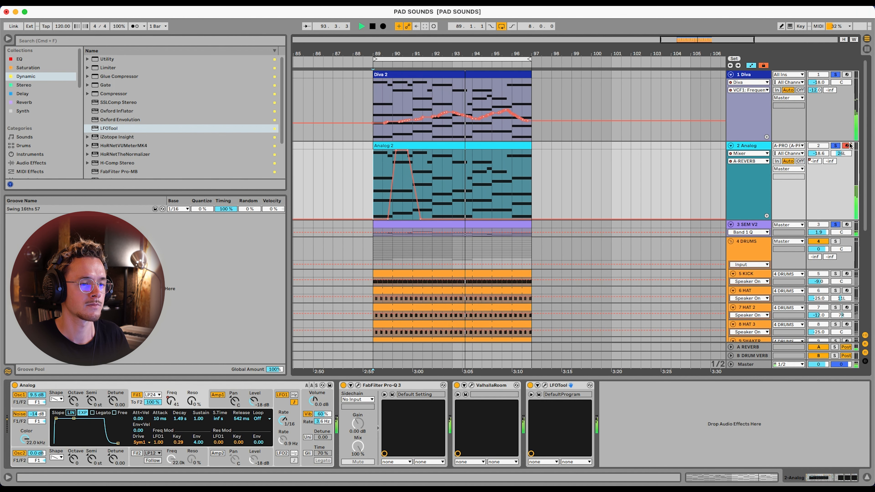
Select the SEM V2 track and unsolo the three pad tracks to hear them together with the drums
left_click(758, 224)
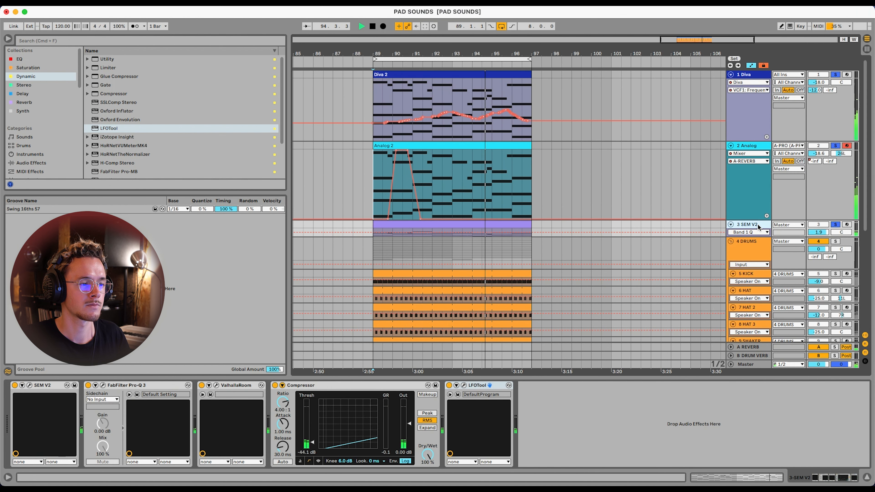
left_click(835, 145)
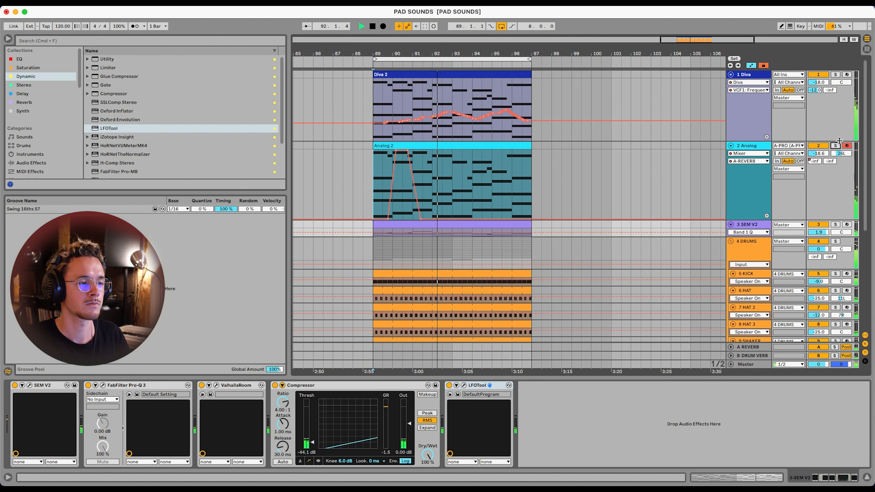
Enlarge the Diva track and audition it in solo from bar 92.3, examining its VCF1 Frequency automation
left_click(747, 74)
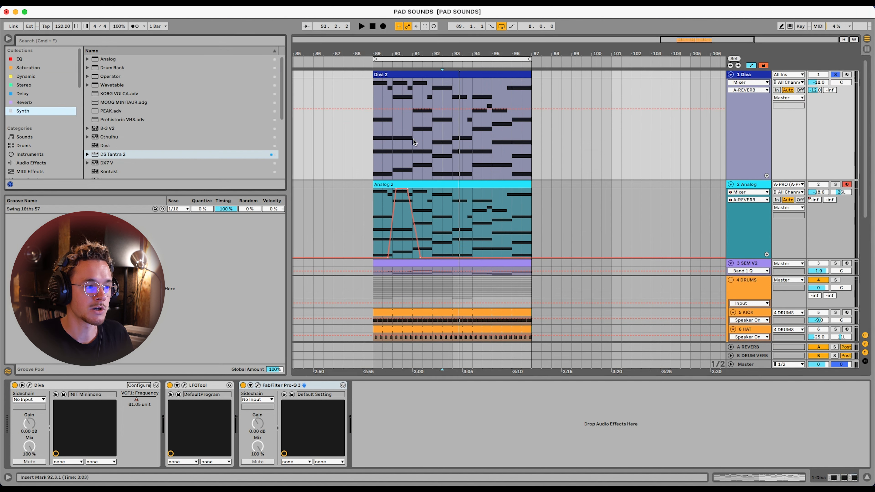
left_click(413, 142)
left_click(748, 83)
left_click(743, 98)
left_click(438, 108)
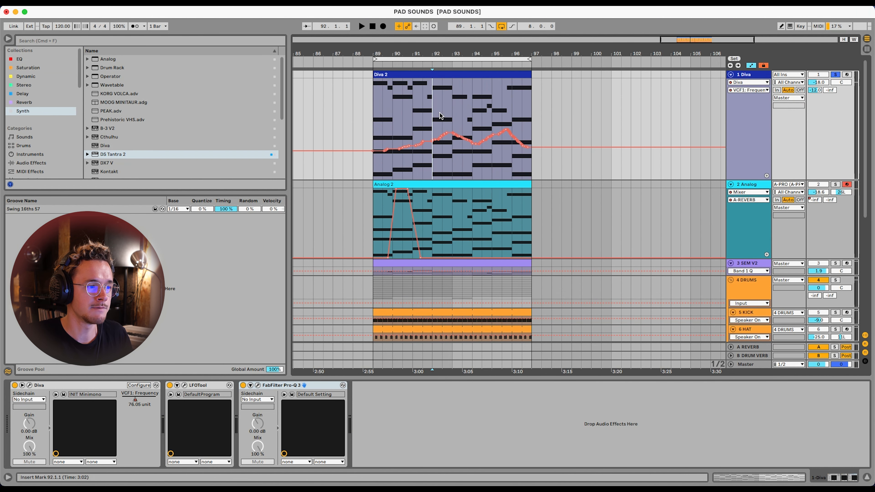
key("plus")
key("plus")
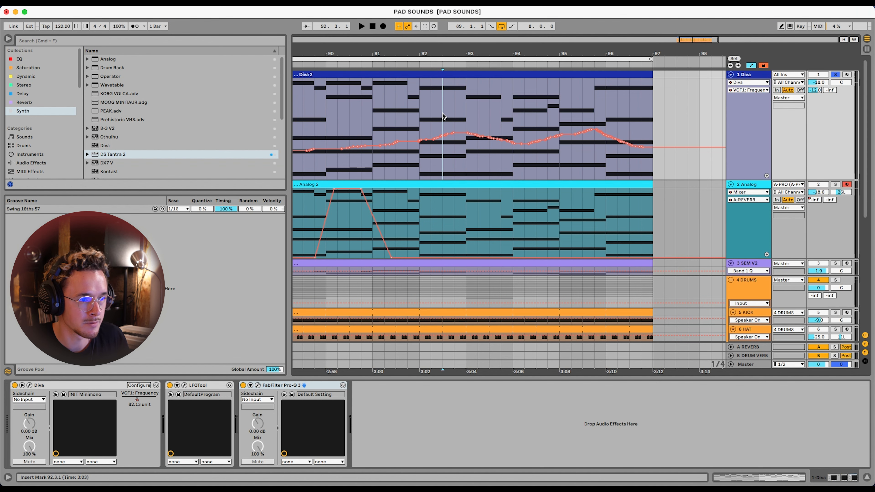
key("space")
key("space")
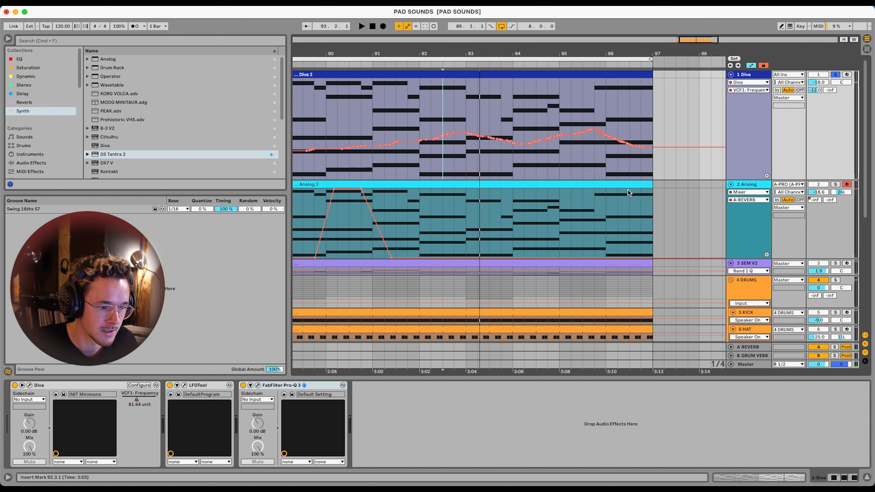
Insert a new return track below the DRUM VERB return
right_click(752, 355)
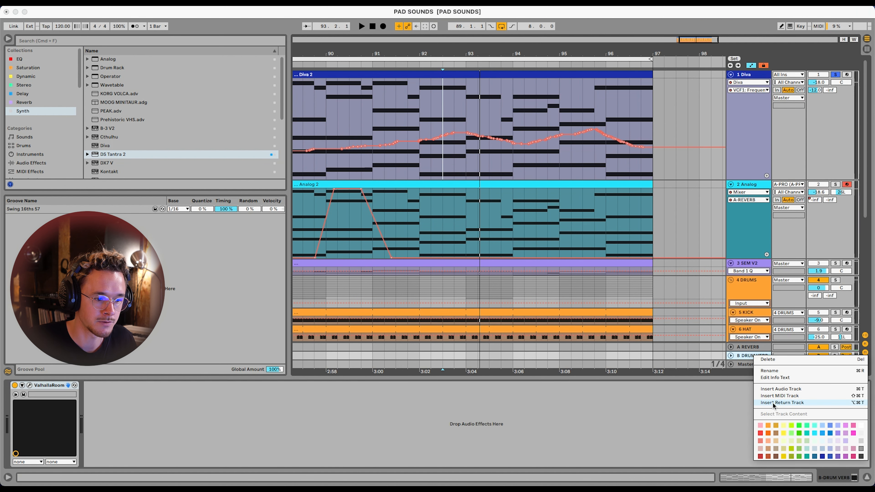
left_click(768, 396)
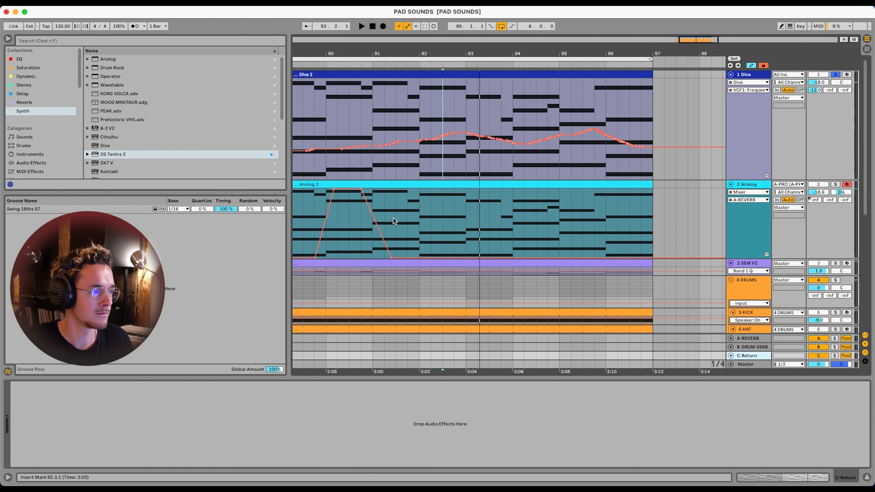
Load EchoBoy from the Delay collection onto return track C and move its window clear of the Diva track
left_click(27, 94)
left_click_drag(97, 80, 104, 116)
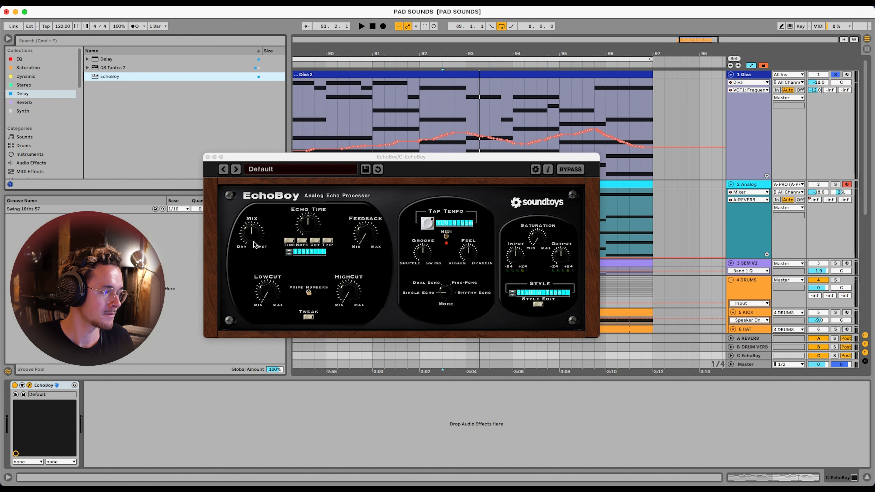
left_click(532, 291)
left_click(539, 224)
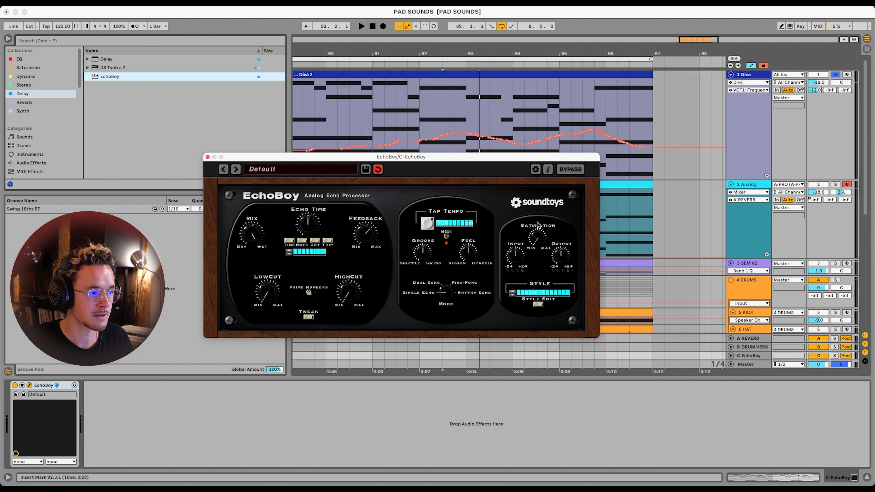
left_click_drag(336, 159, 336, 241)
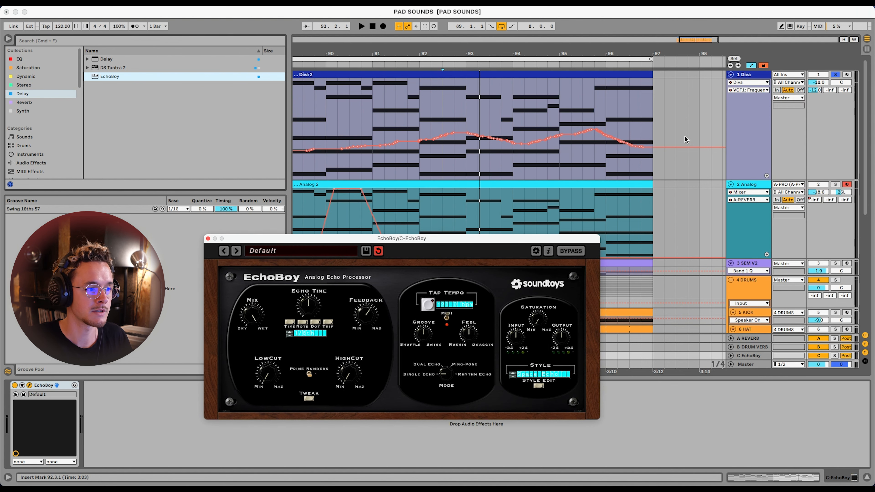
Draw a C-EchoBoy send automation peak on the Diva track, rising from about bar 92 and falling back just after bar 93, and play it
left_click(420, 171)
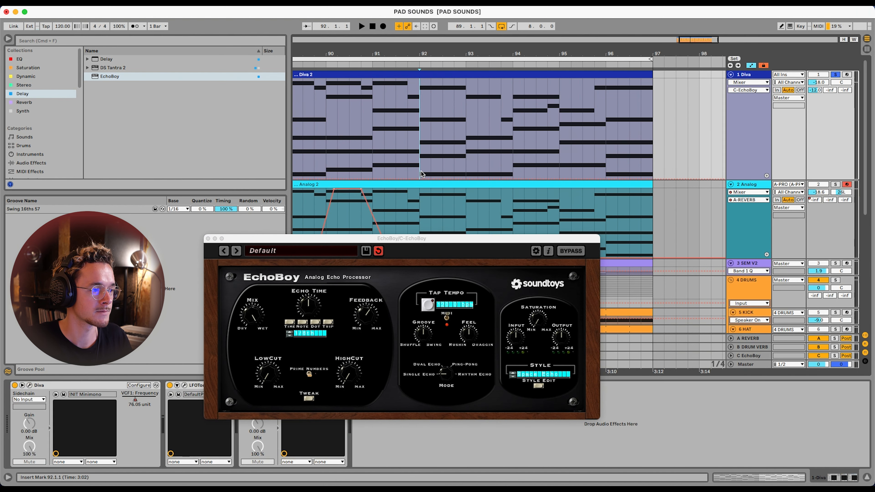
left_click(417, 181)
left_click(416, 178)
left_click(446, 179)
left_click_drag(446, 179, 477, 179)
key("space")
key("space")
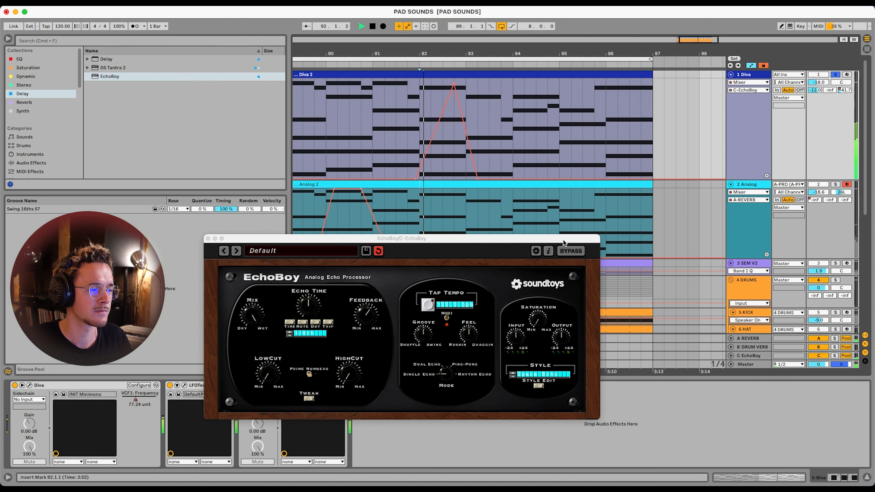
Fine-tune EchoBoy's feedback while playing from 90.3, and move the Diva's C-EchoBoy send peak slightly later and higher
left_click_drag(361, 319, 364, 312)
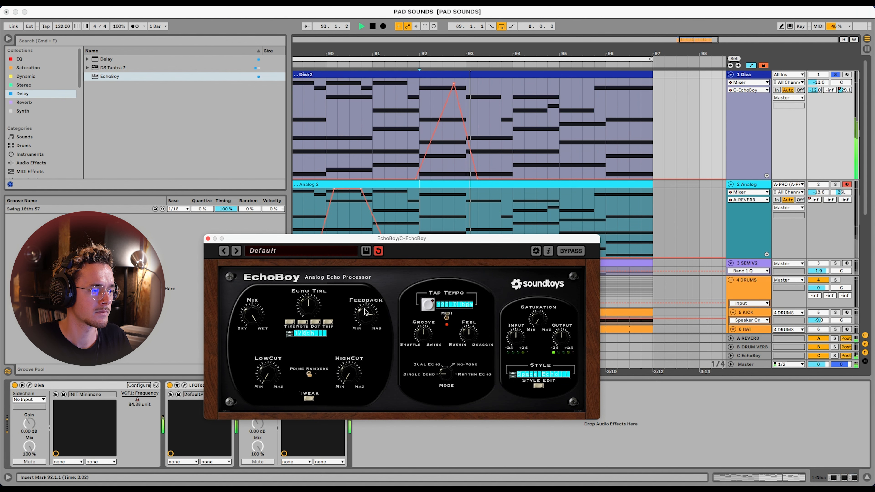
left_click(349, 151)
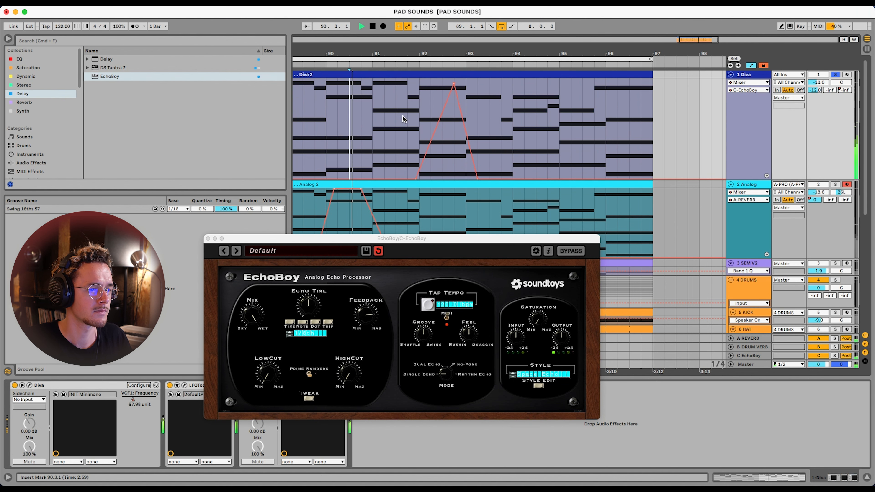
left_click_drag(454, 85, 456, 80)
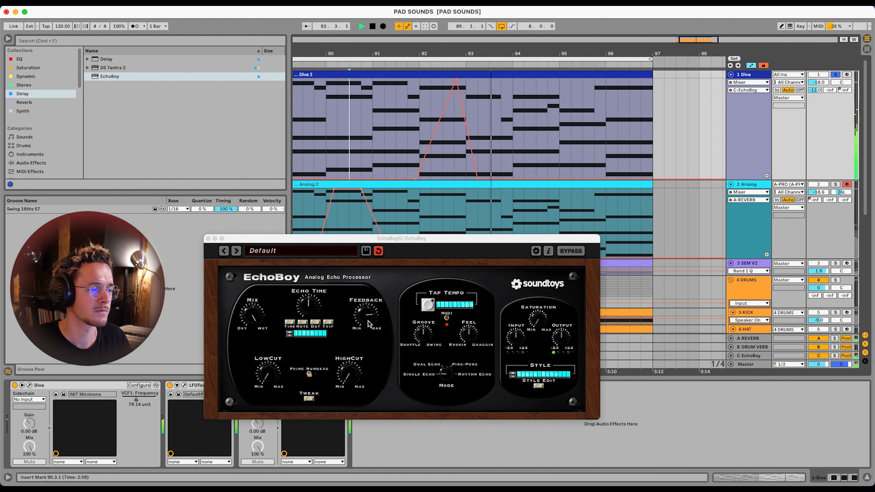
left_click(308, 315)
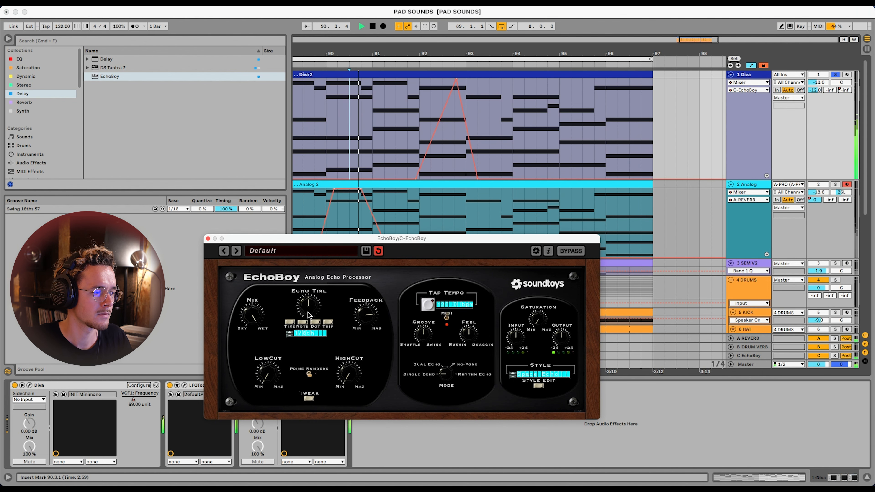
left_click_drag(365, 319, 365, 320)
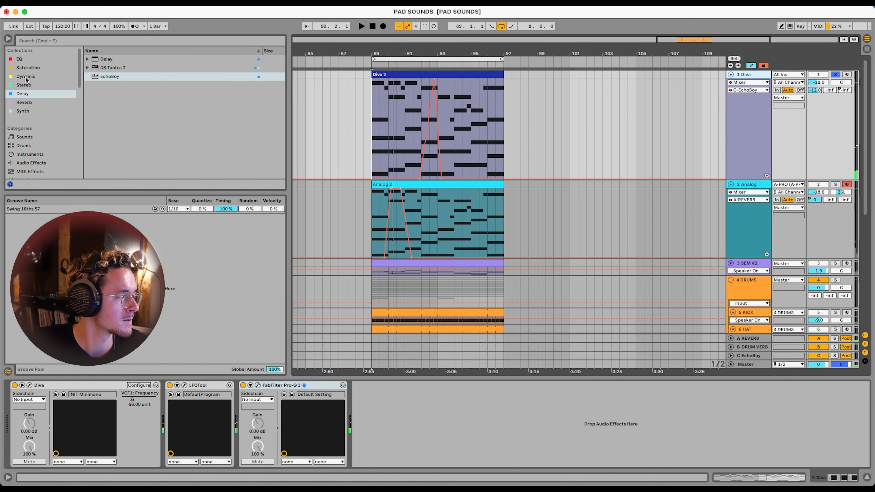
Add Vertigo VSM-3 from the Saturation collection to the Diva track and audition it with the loop playing
left_click(29, 67)
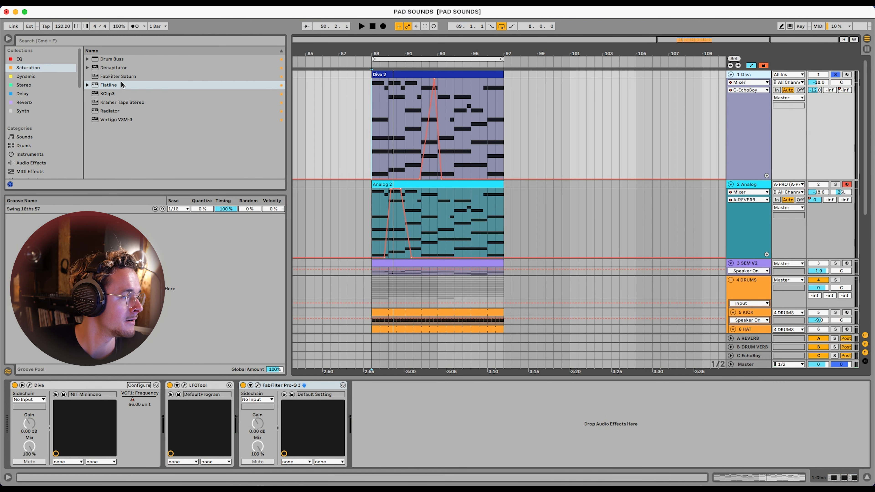
left_click(112, 120)
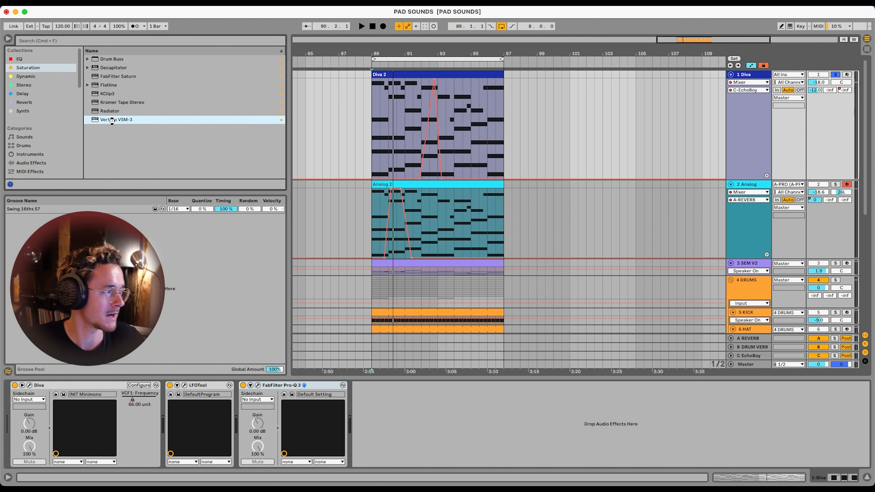
double_click(112, 119)
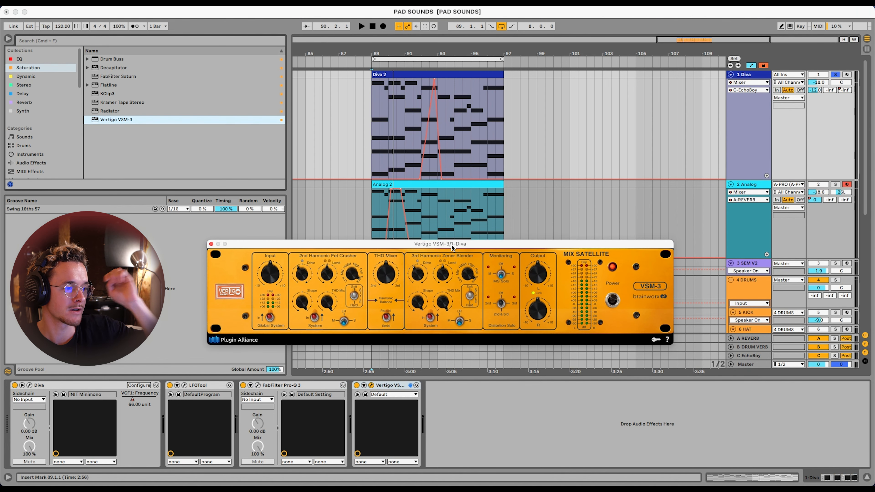
left_click_drag(451, 244, 451, 240)
key("space")
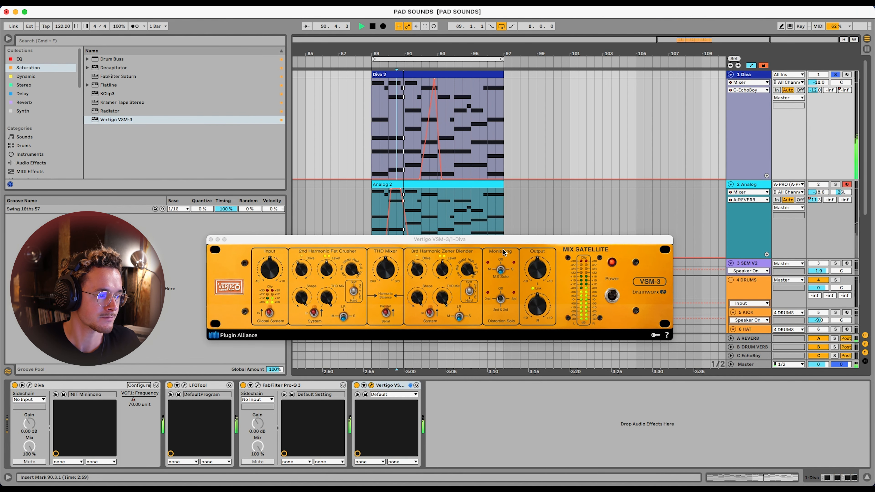
left_click_drag(476, 242, 506, 230)
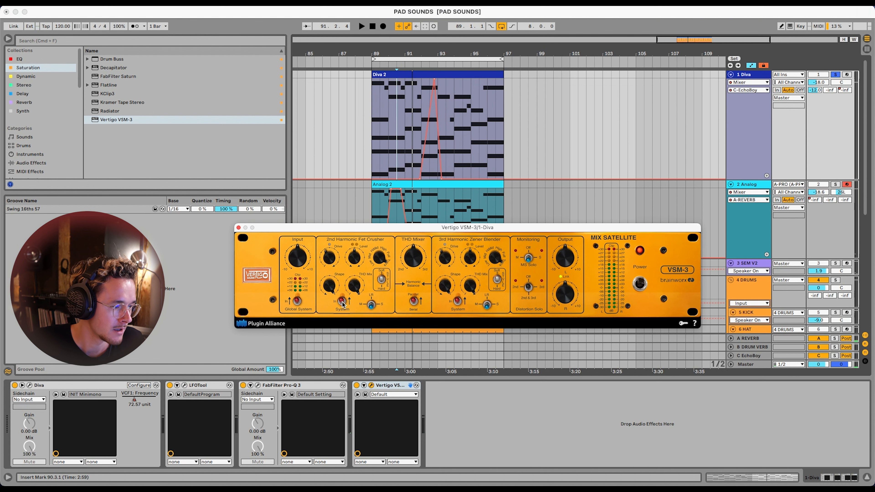
Adjust the VSM-3's 3rd Harmonic Zener Blender, including its THD mix, while listening to the Diva pad
key("space")
left_click_drag(494, 256, 447, 248)
left_click_drag(471, 286, 471, 293)
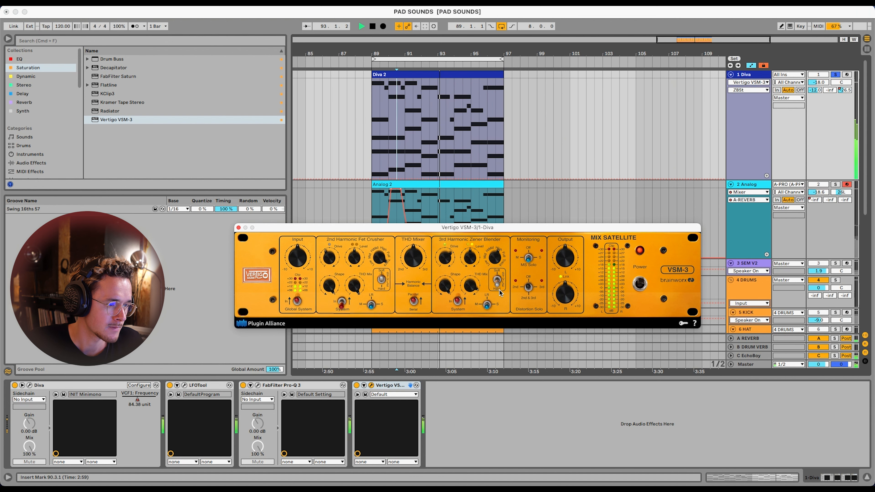
left_click(475, 294)
left_click_drag(475, 293, 476, 294)
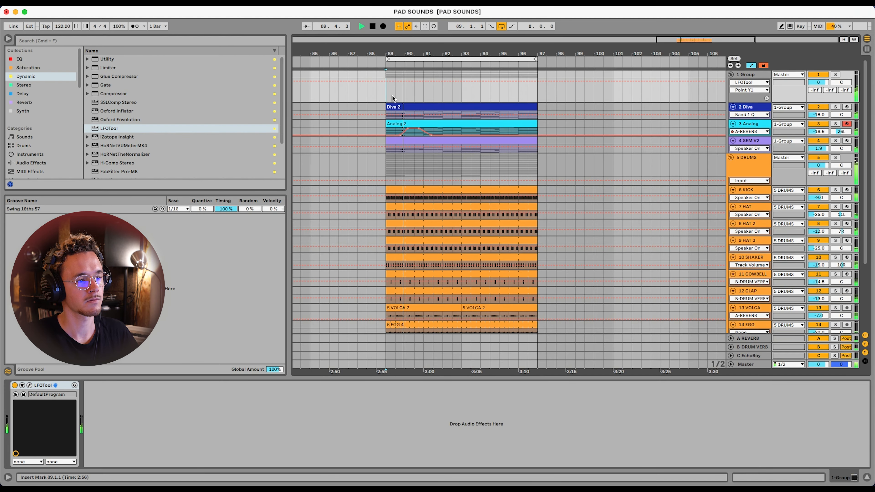
Listen to the loop from bar 89 with the grouped pads and drums together, examining the arrangement and both groups' device chains
scroll(392, 160, "down", 5)
scroll(392, 160, "up", 5)
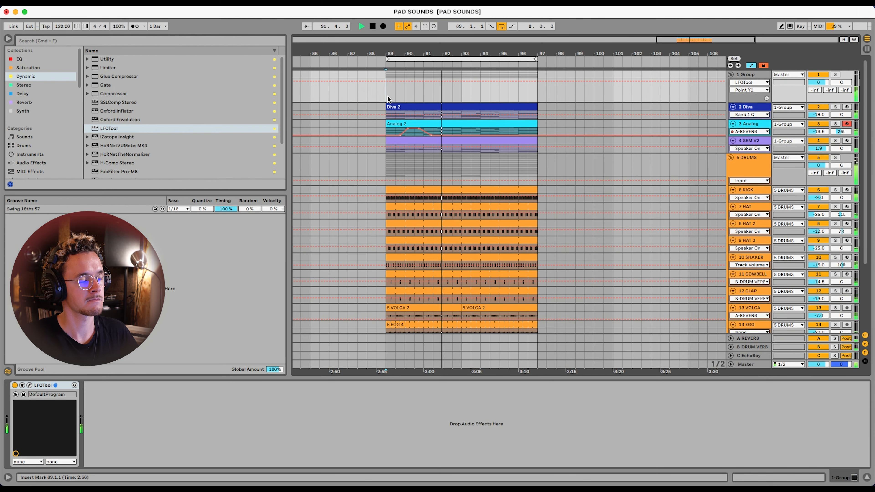
scroll(388, 97, "up", 1)
scroll(388, 97, "left", 2)
scroll(401, 98, "up", 1)
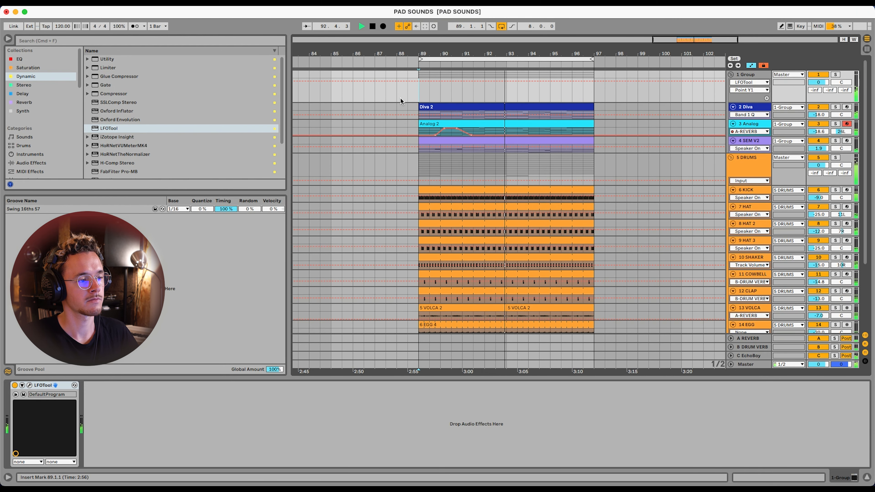
scroll(400, 97, "right", 1)
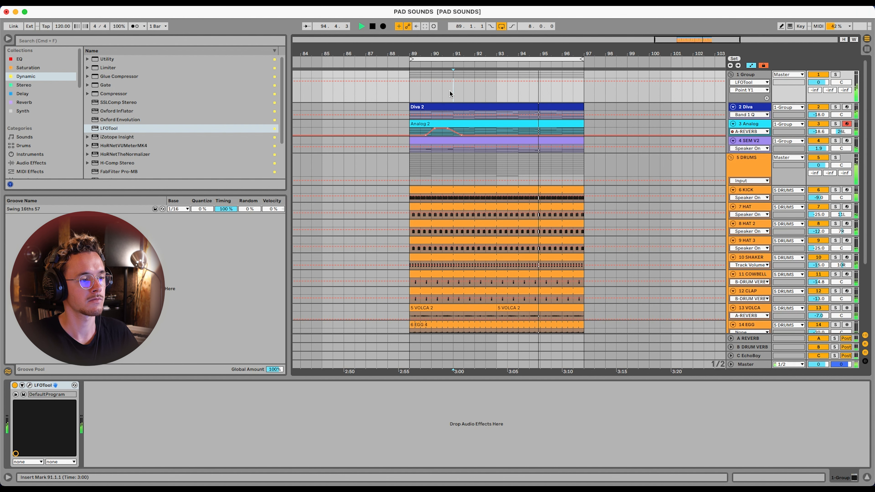
left_click(447, 89)
left_click(411, 98)
scroll(411, 97, "down", 2)
scroll(419, 120, "down", 5)
scroll(421, 131, "up", 5)
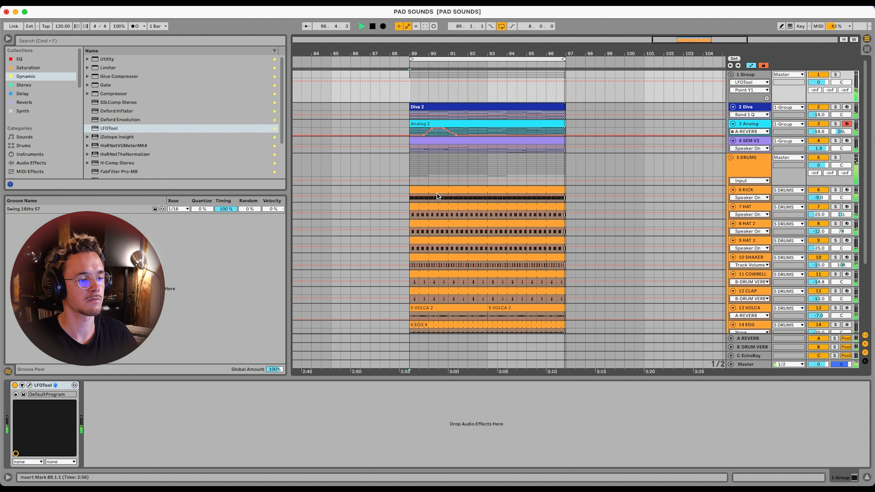
left_click(412, 163)
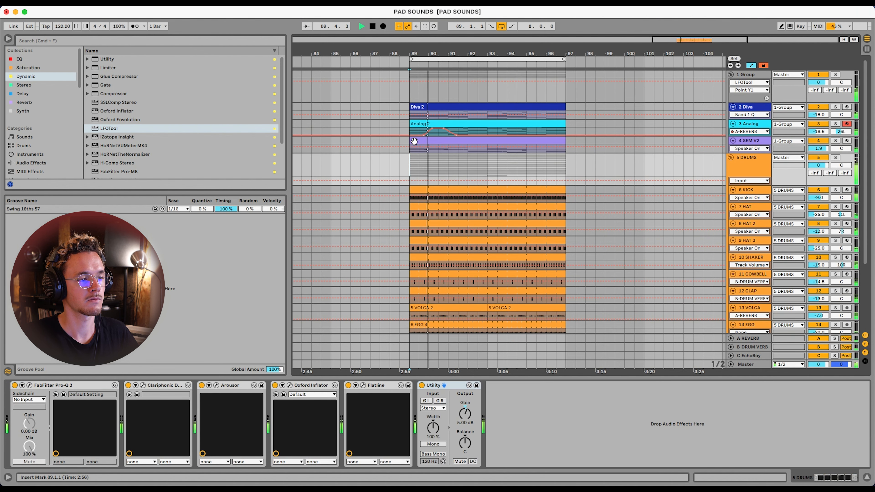
left_click(412, 96)
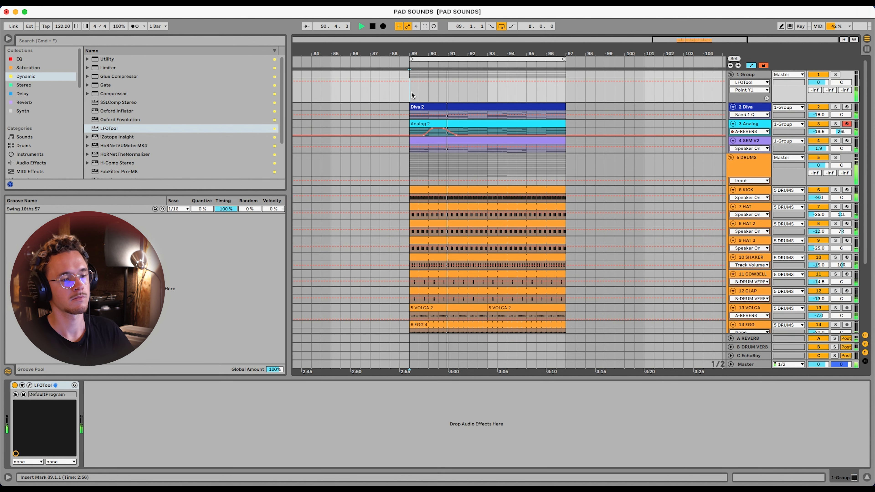